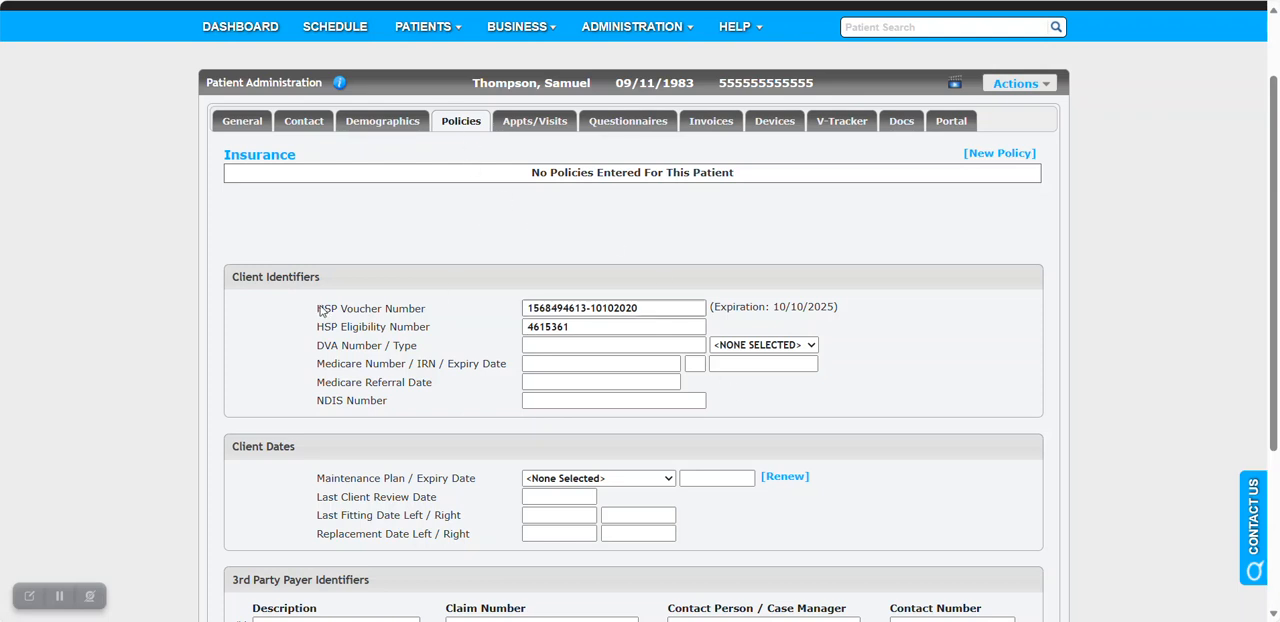
# Examine the HSP voucher, HSP eligibility and DVA number entries in the patient's client identifiers.
pyautogui.moveTo(319, 311); pyautogui.dragTo(432, 311)
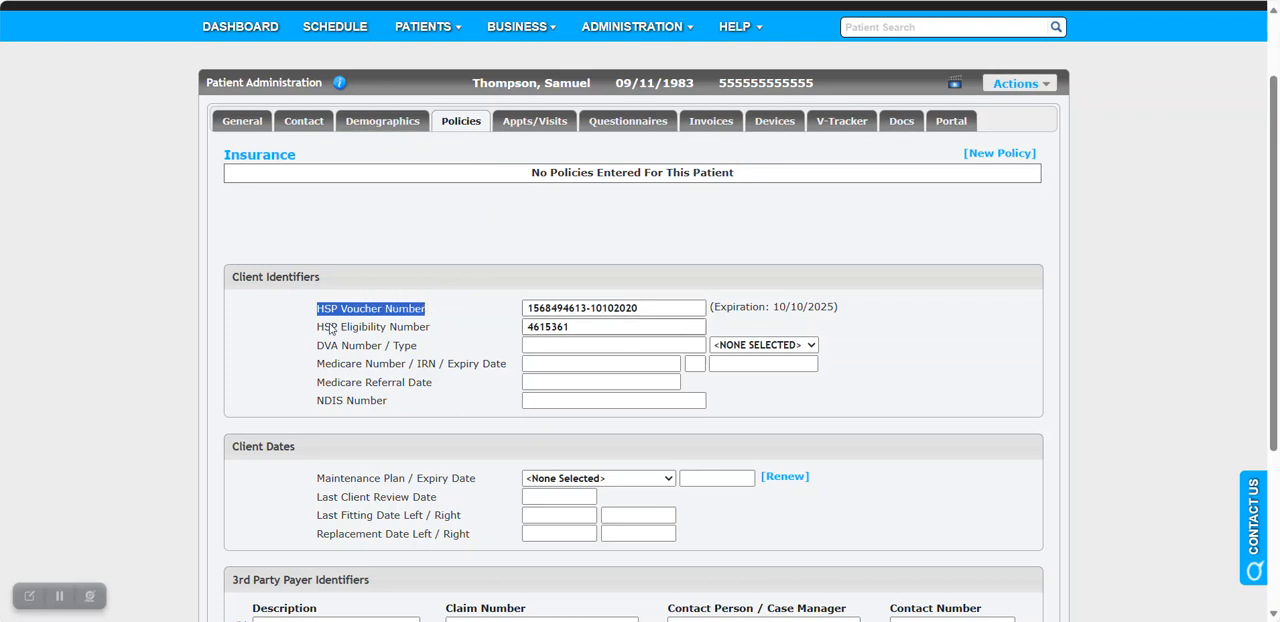
pyautogui.moveTo(321, 330); pyautogui.dragTo(443, 330)
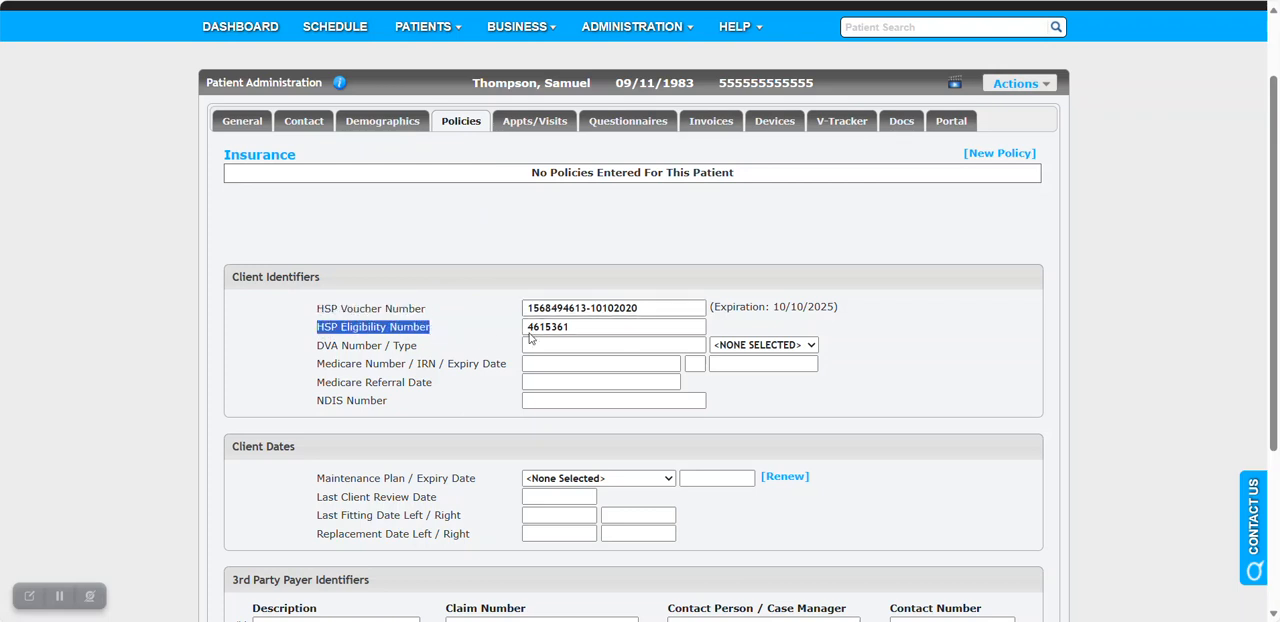
pyautogui.click(472, 353)
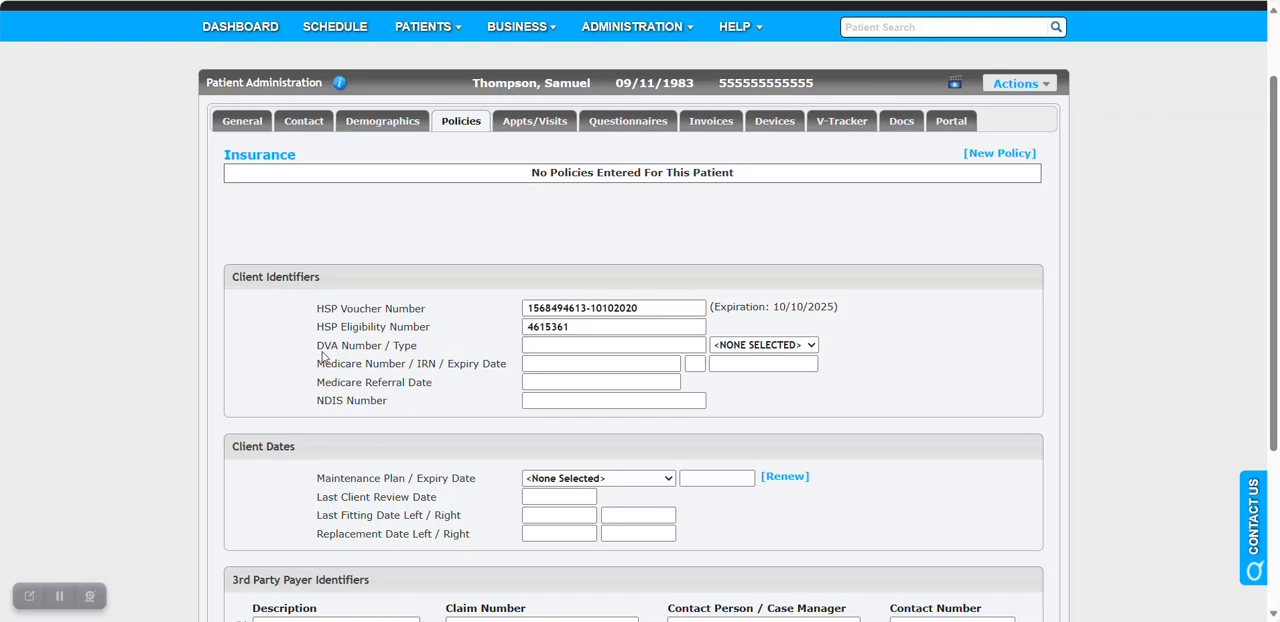
pyautogui.moveTo(318, 346); pyautogui.dragTo(393, 352)
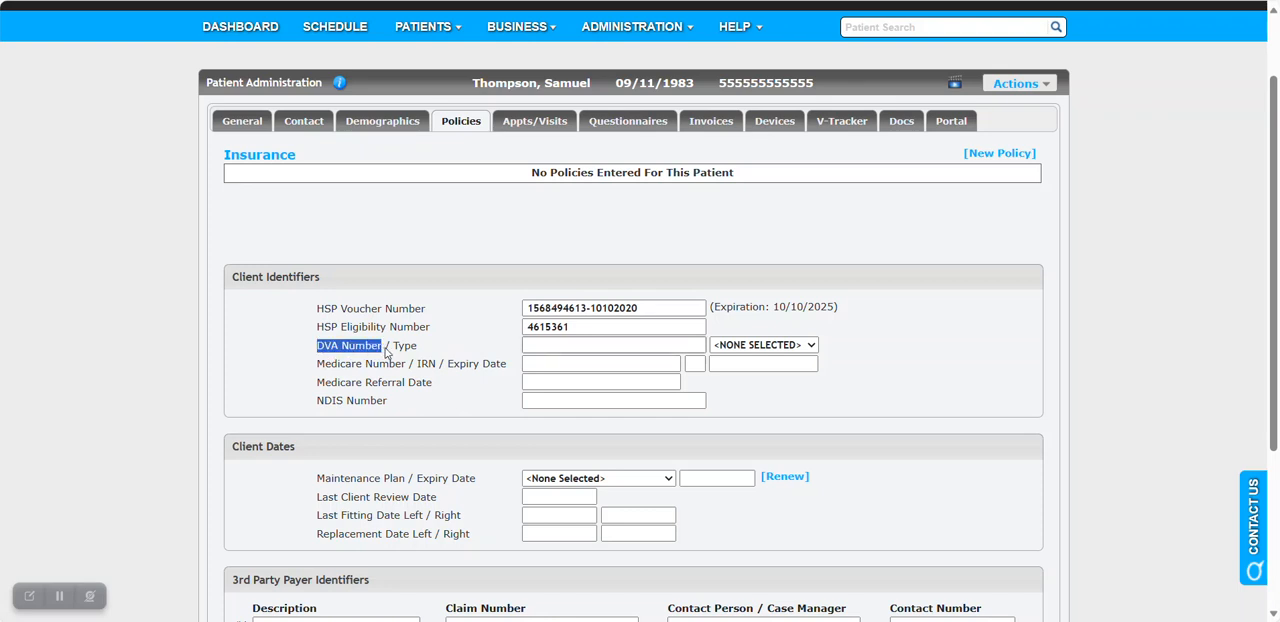
pyautogui.click(460, 352)
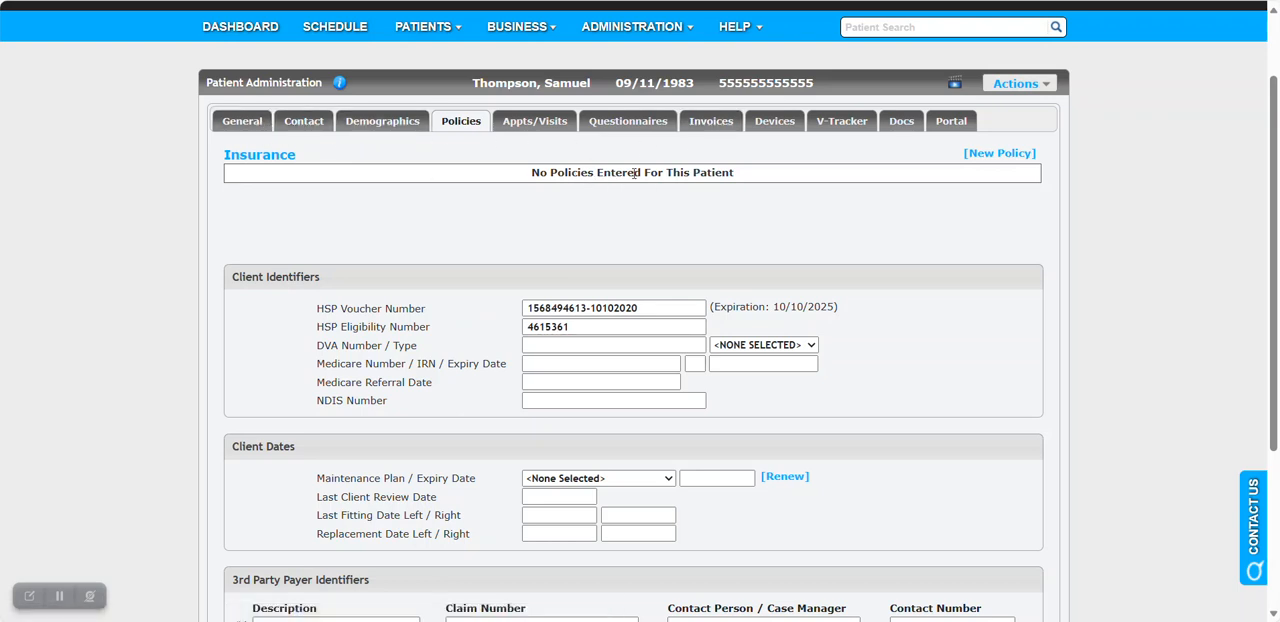
# Start a new invoice for the patient and check its clinician assignment.
pyautogui.click(714, 126)
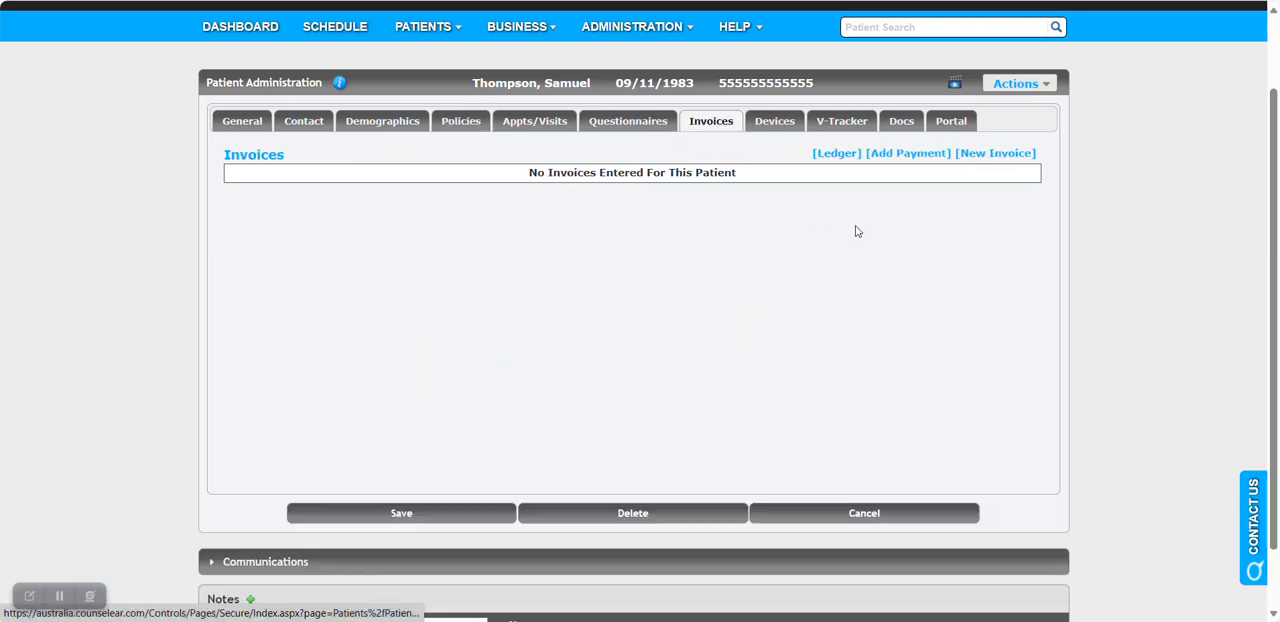
pyautogui.click(986, 158)
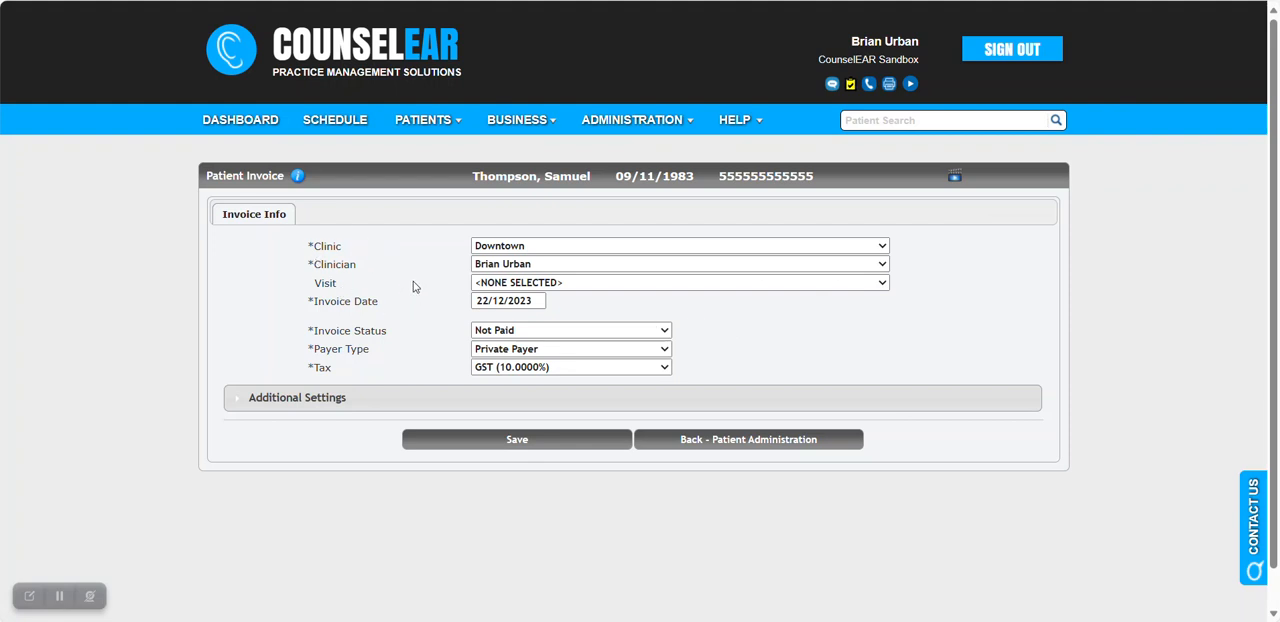
pyautogui.moveTo(313, 264); pyautogui.dragTo(363, 268)
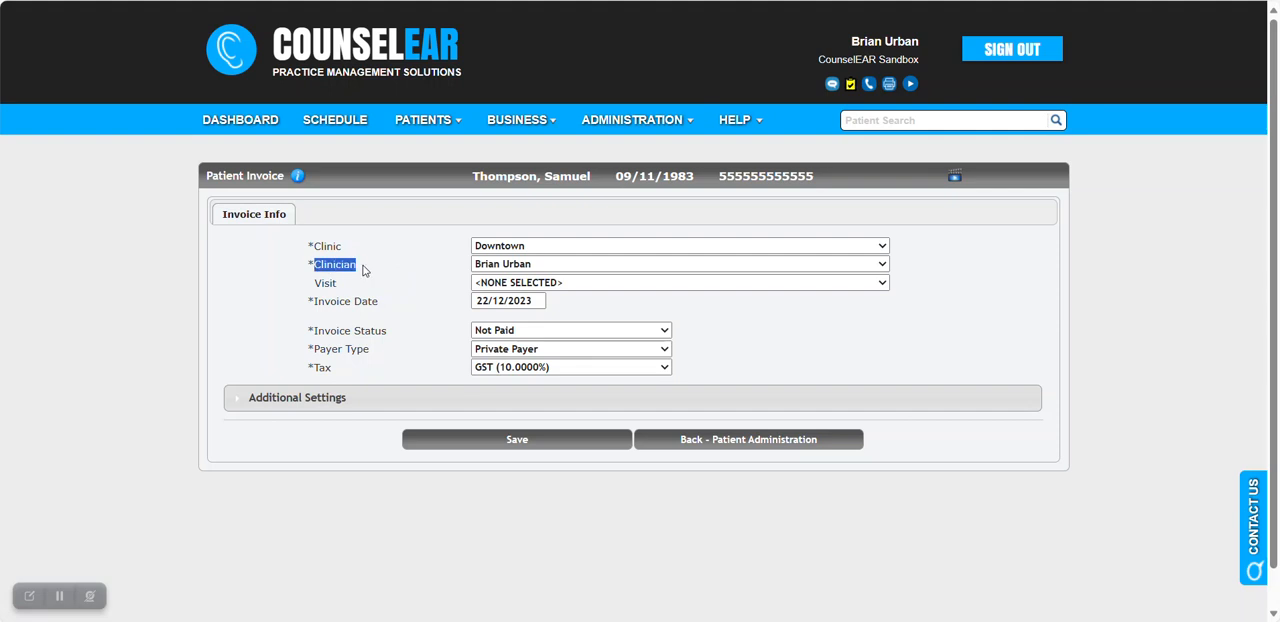
pyautogui.click(493, 264)
pyautogui.click(493, 264)
pyautogui.click(443, 279)
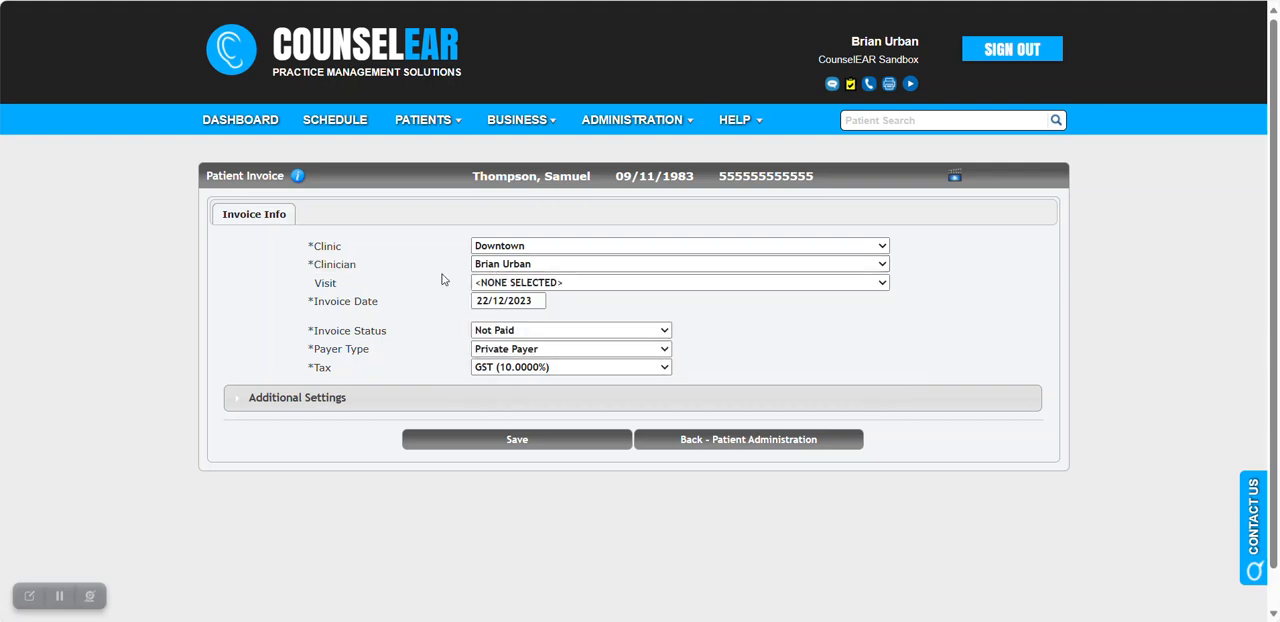
# Link the invoice to the "22/12/2023 - Audiologic Evaluation" visit.
pyautogui.click(545, 284)
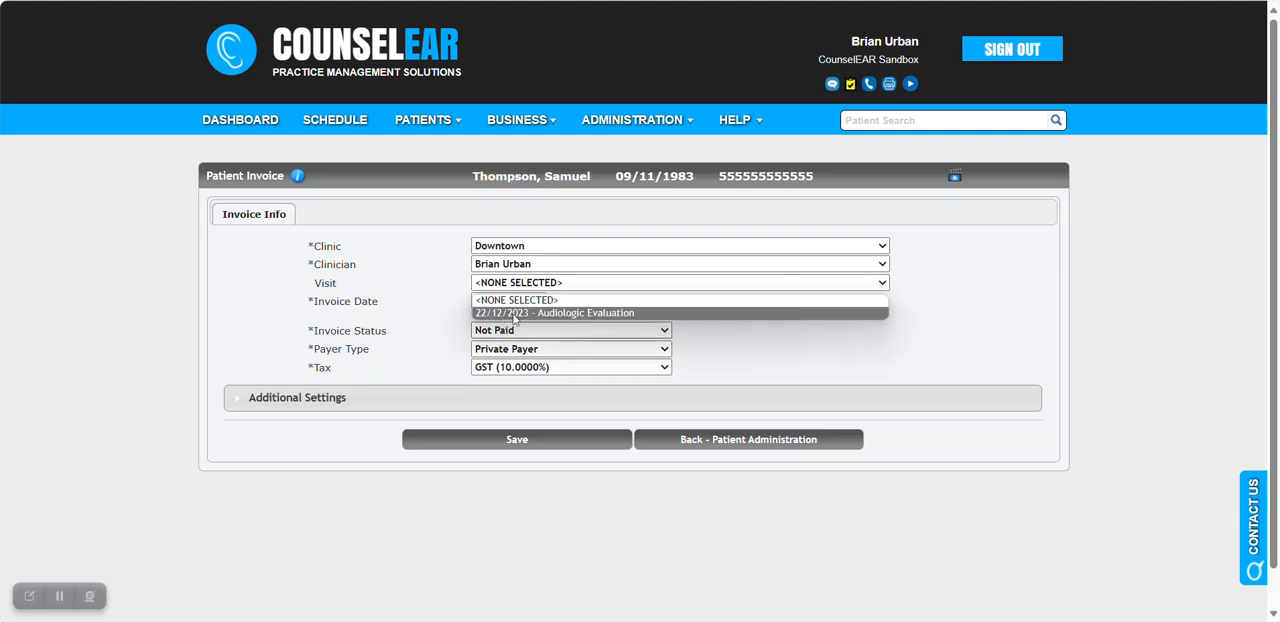
pyautogui.click(591, 313)
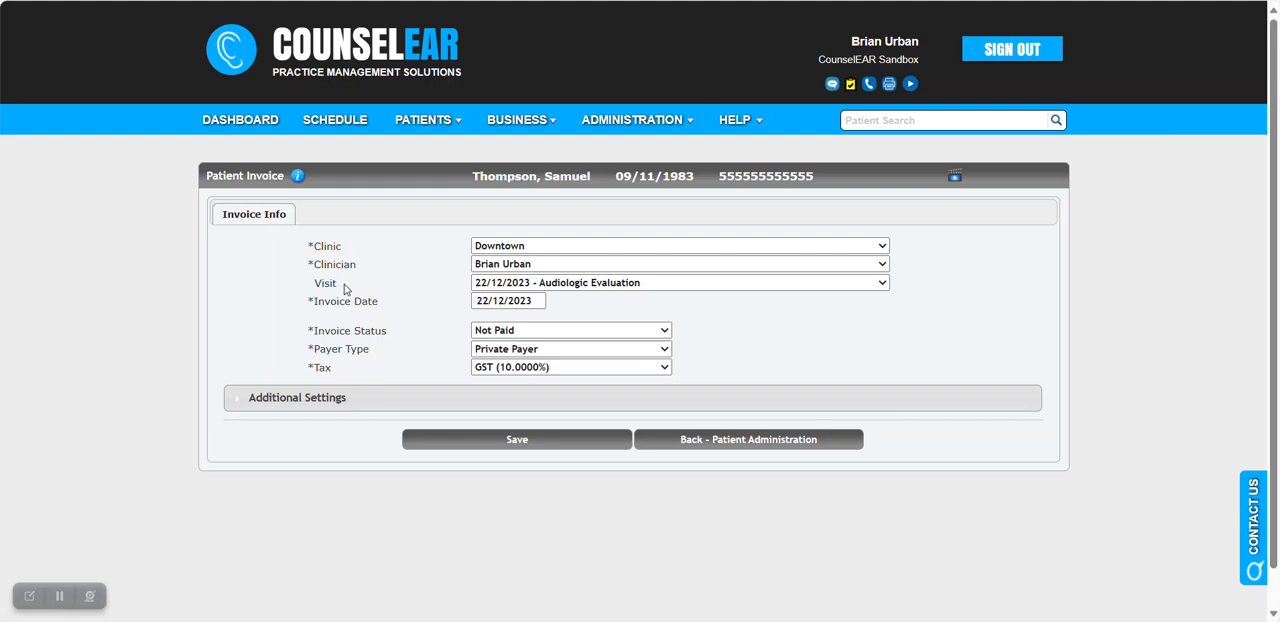
pyautogui.moveTo(342, 286); pyautogui.dragTo(315, 284)
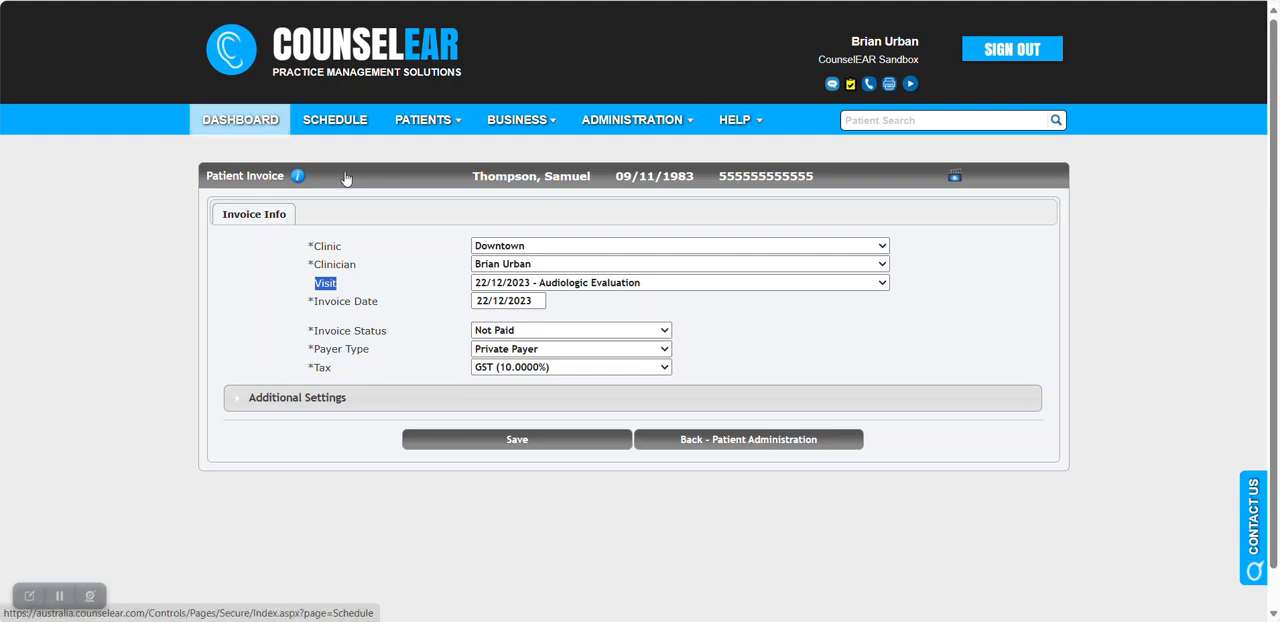
pyautogui.click(434, 265)
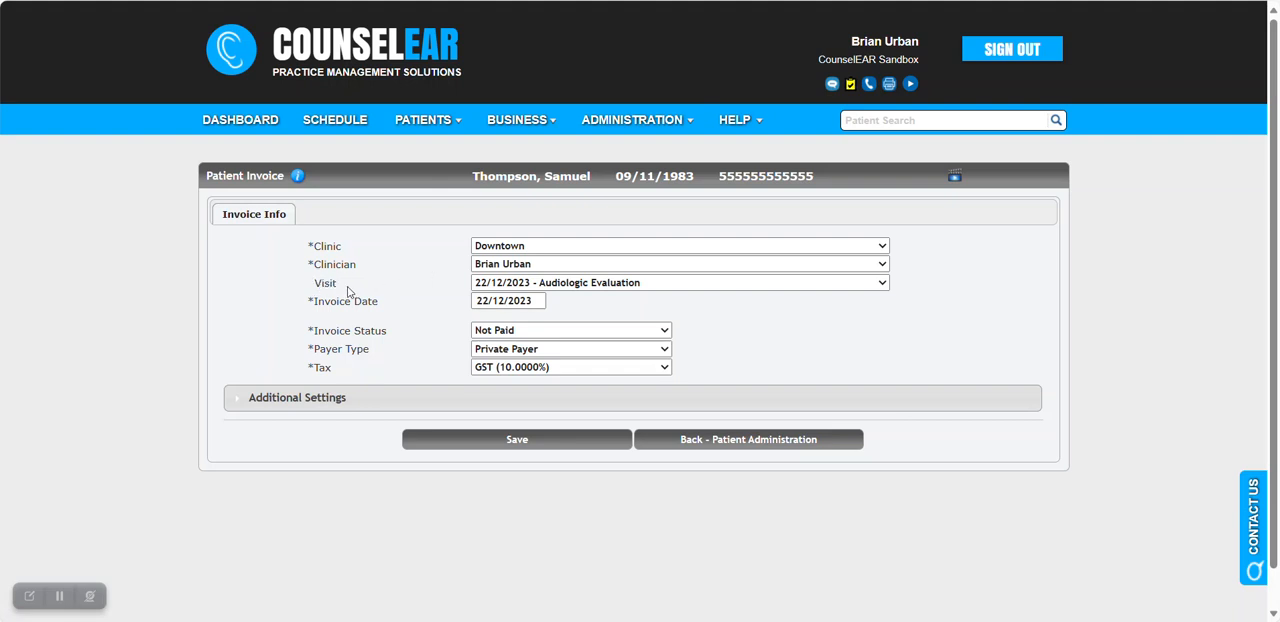
pyautogui.moveTo(340, 288); pyautogui.dragTo(315, 288)
pyautogui.click(385, 273)
# Keep the invoice status as Not Paid and set the payer type to HSP.
pyautogui.click(515, 335)
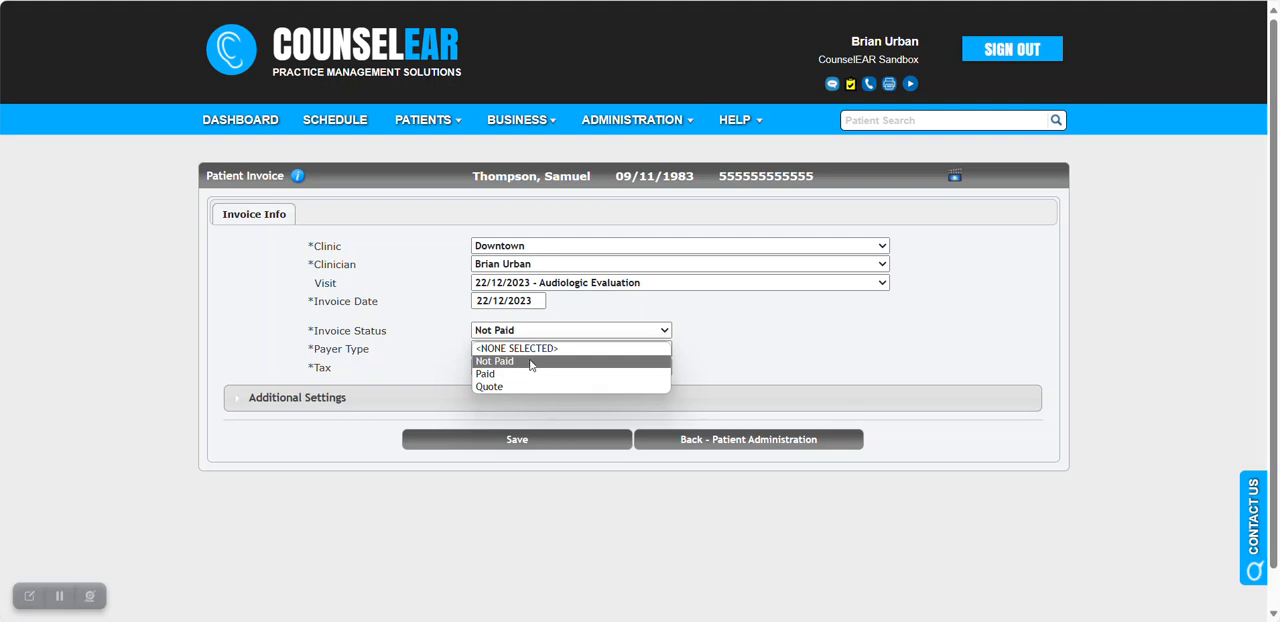
pyautogui.click(530, 362)
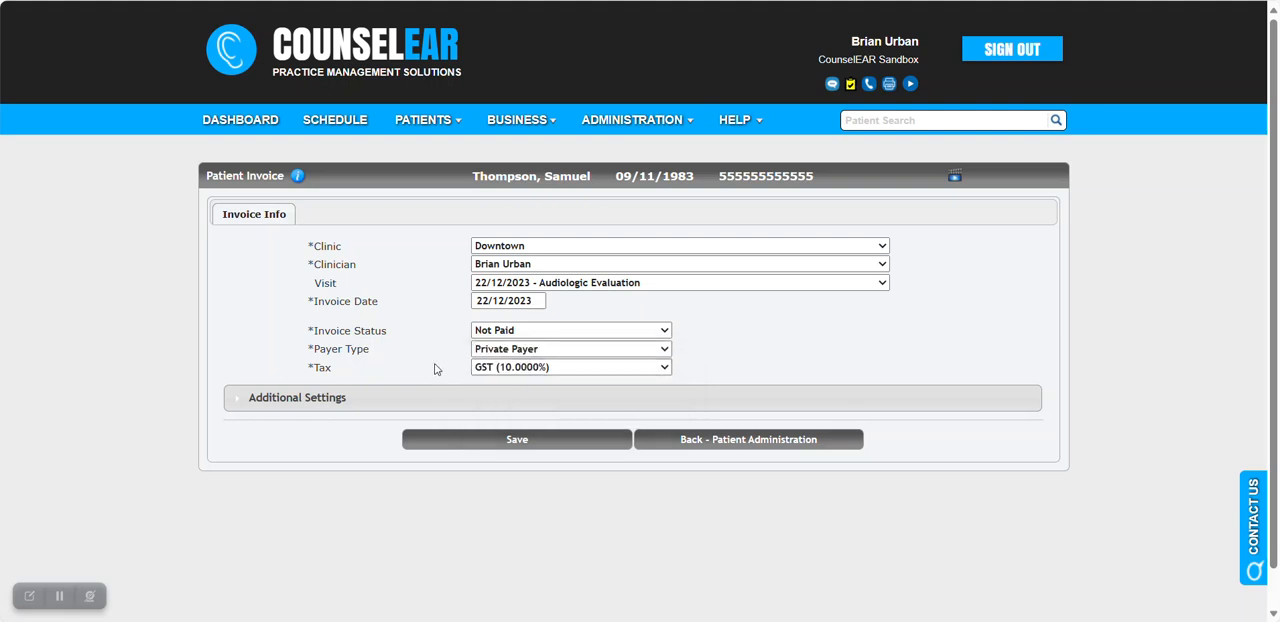
pyautogui.click(568, 351)
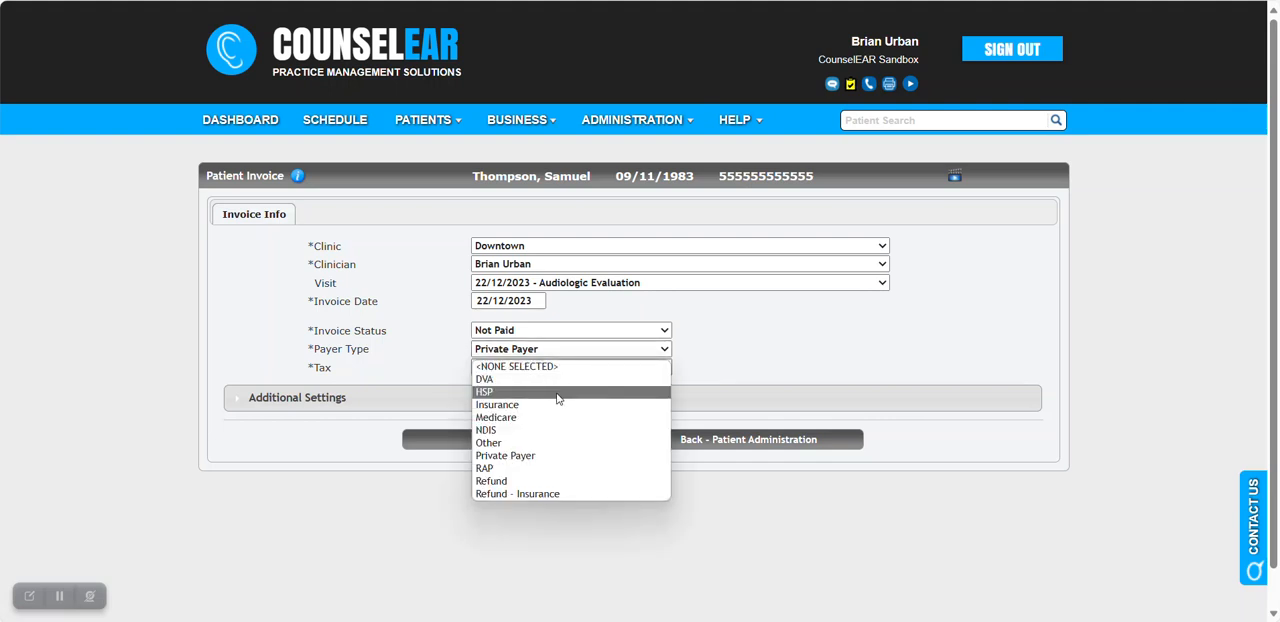
pyautogui.click(557, 392)
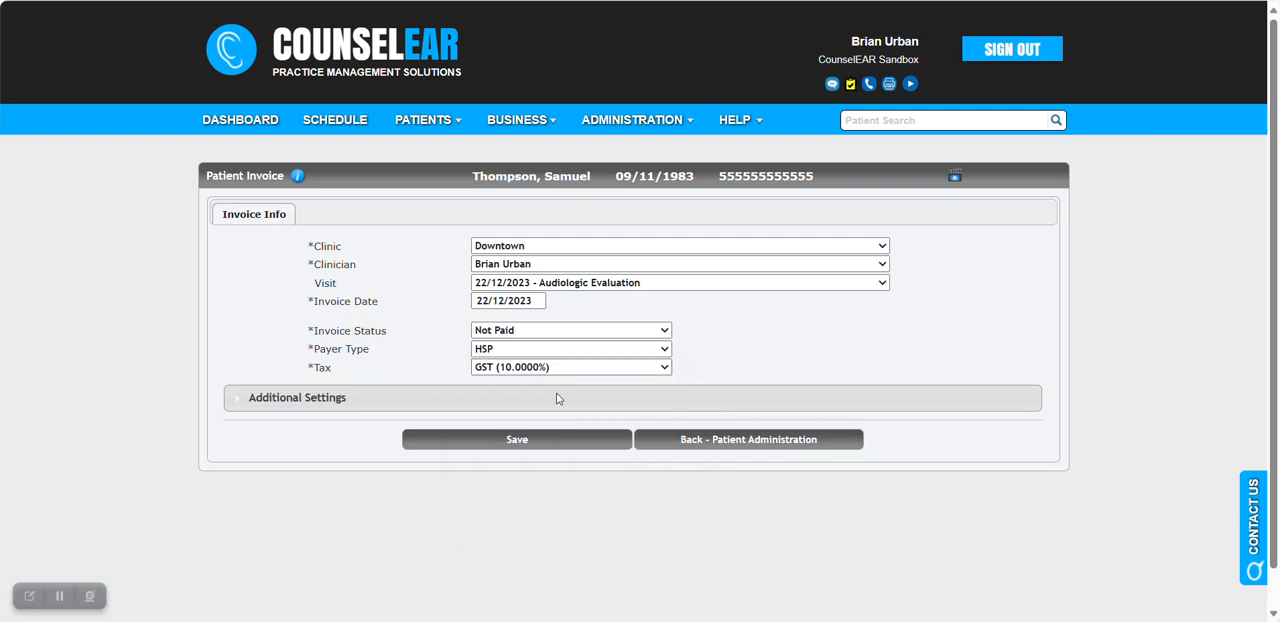
# Keep the invoice's tax at GST (10.0000%) and save the invoice information.
pyautogui.moveTo(337, 369); pyautogui.dragTo(303, 369)
pyautogui.doubleClick(319, 368)
pyautogui.click(600, 368)
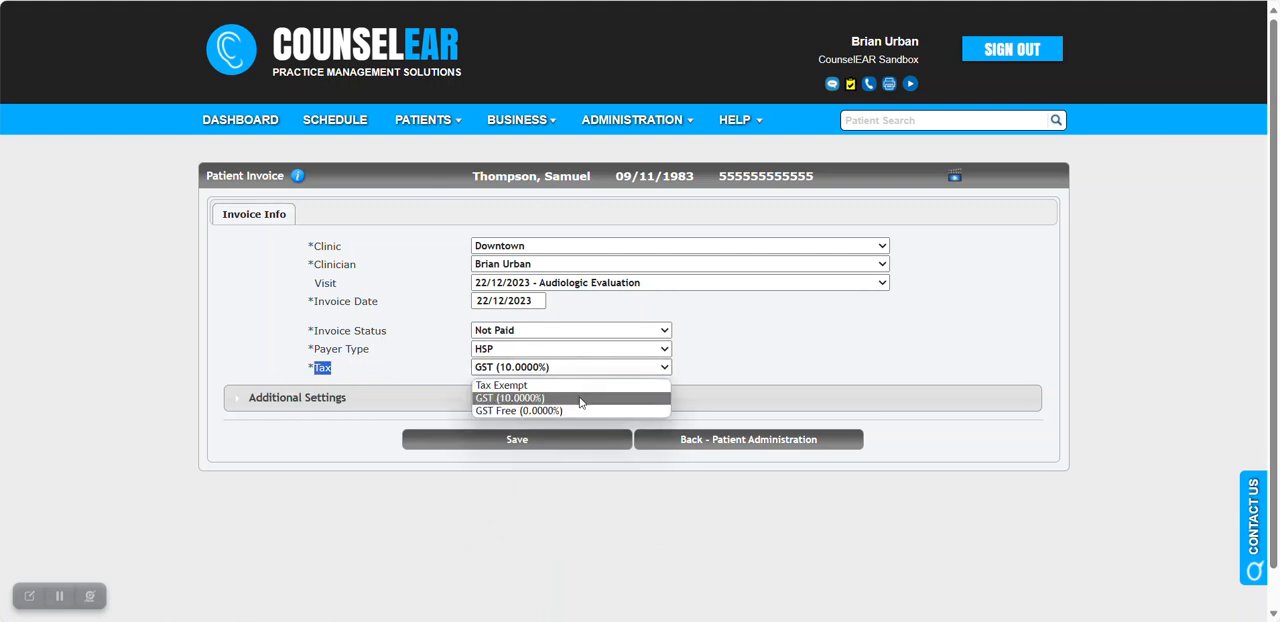
pyautogui.click(580, 399)
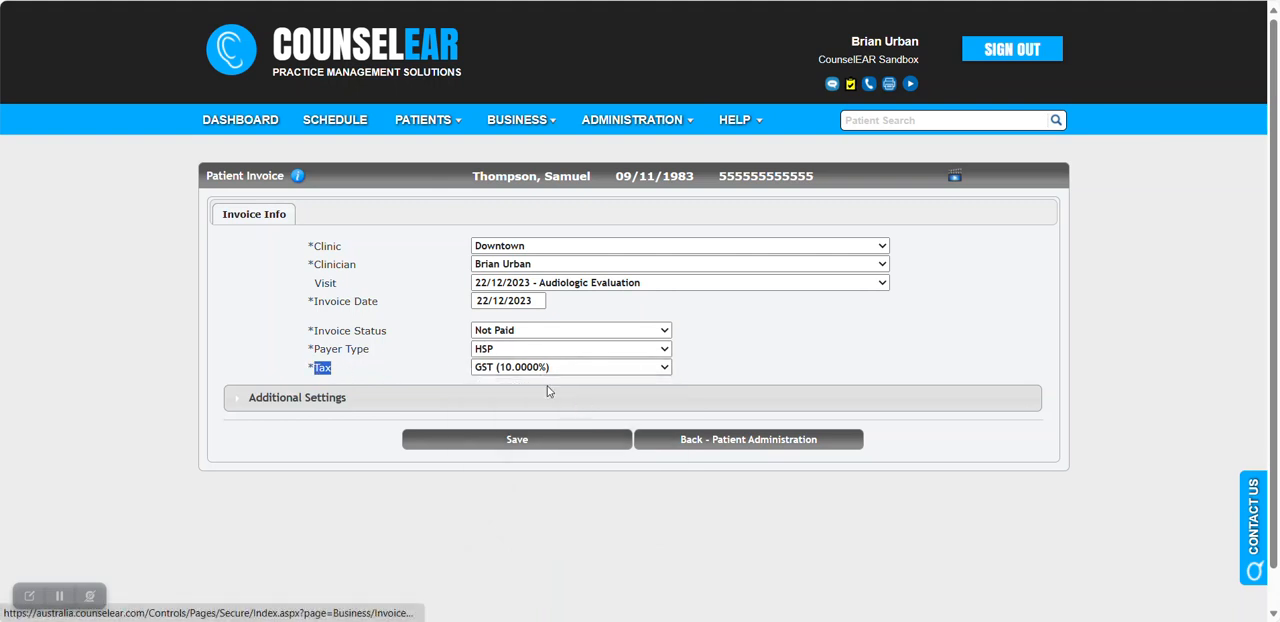
pyautogui.click(705, 352)
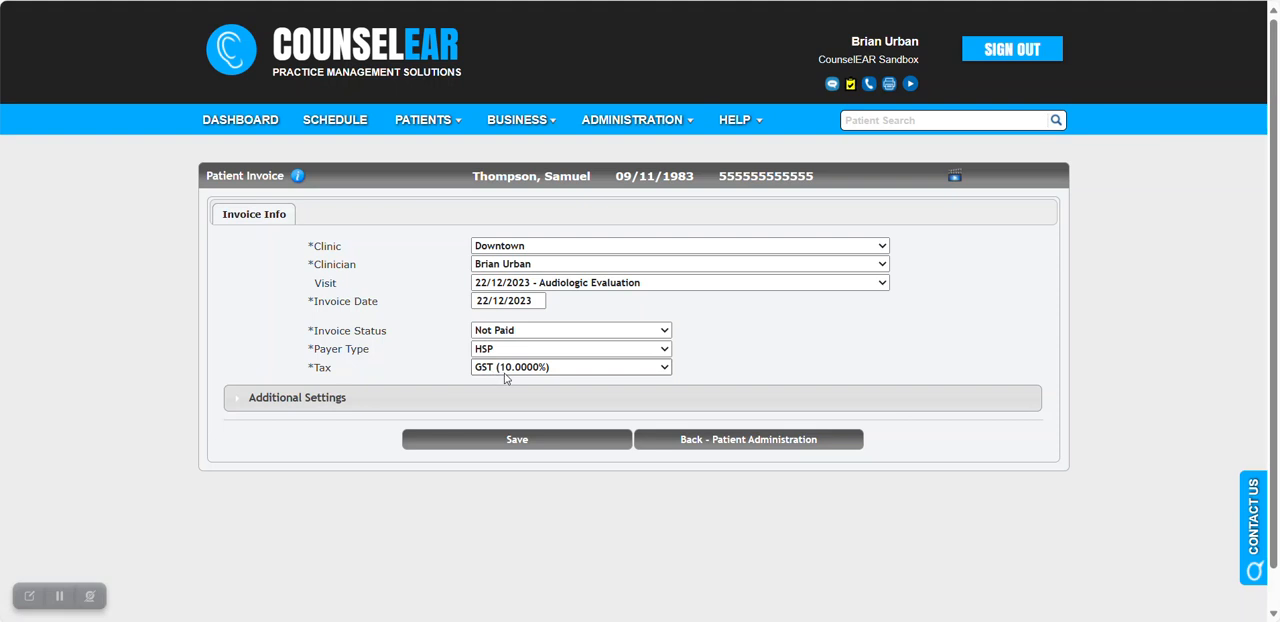
pyautogui.click(510, 441)
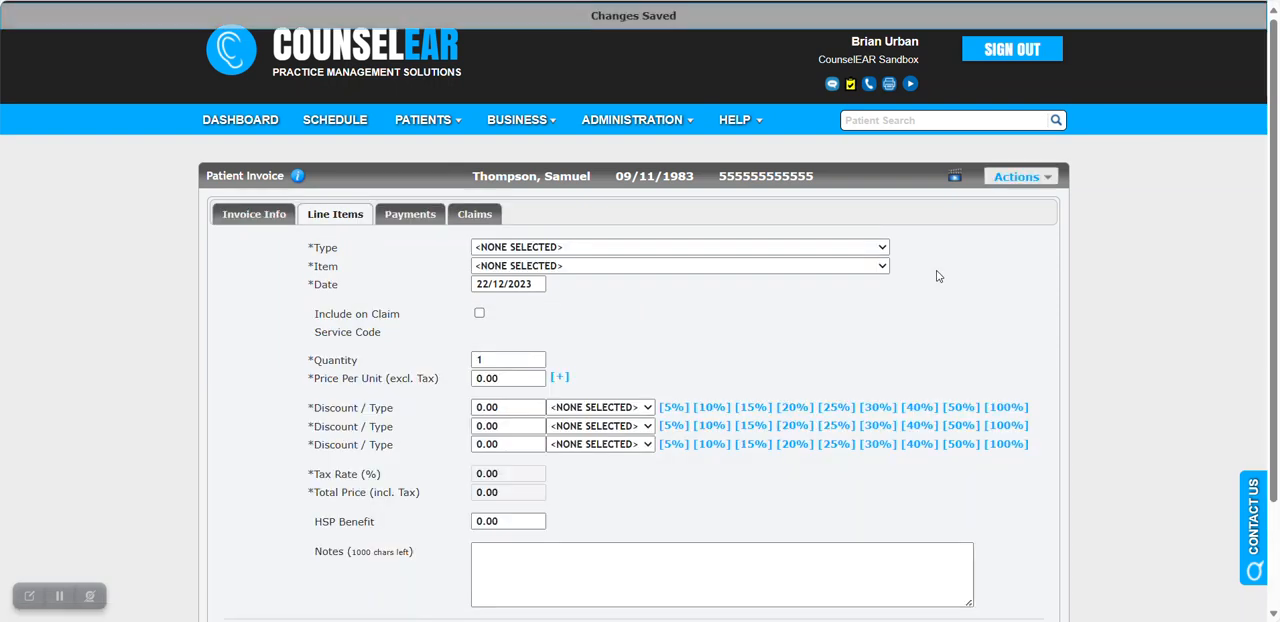
# Set the new line item's type to HSP Services and its item to "600 - First assessment".
pyautogui.scroll(-1, 700, 285)
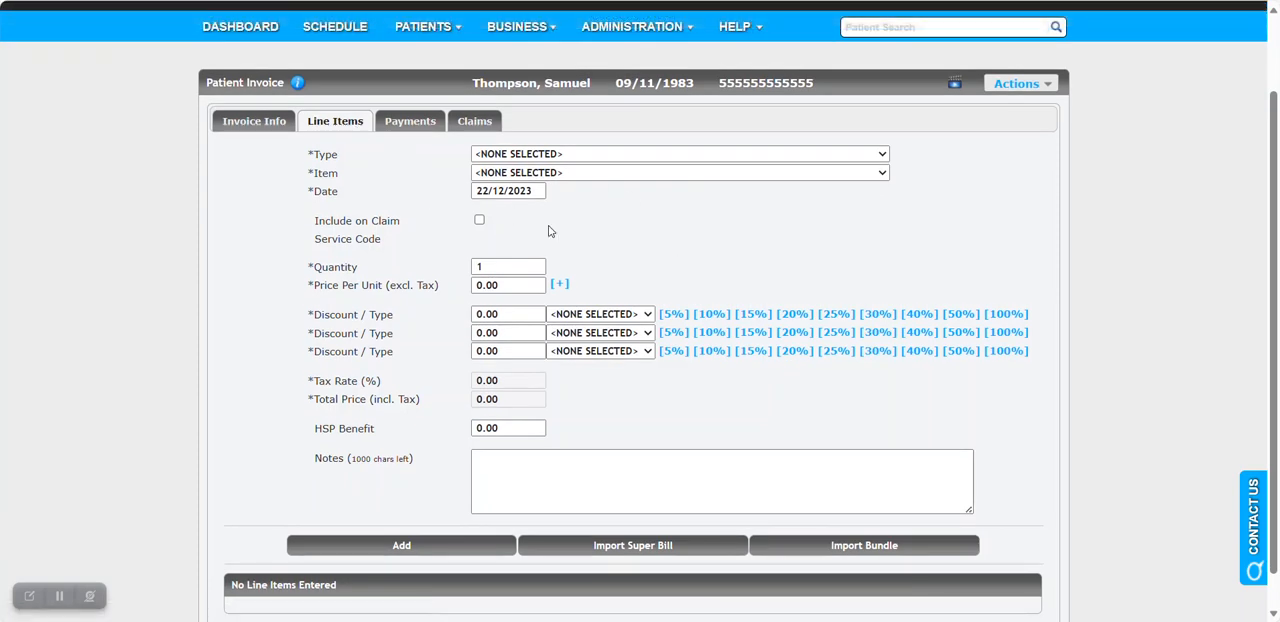
pyautogui.click(598, 158)
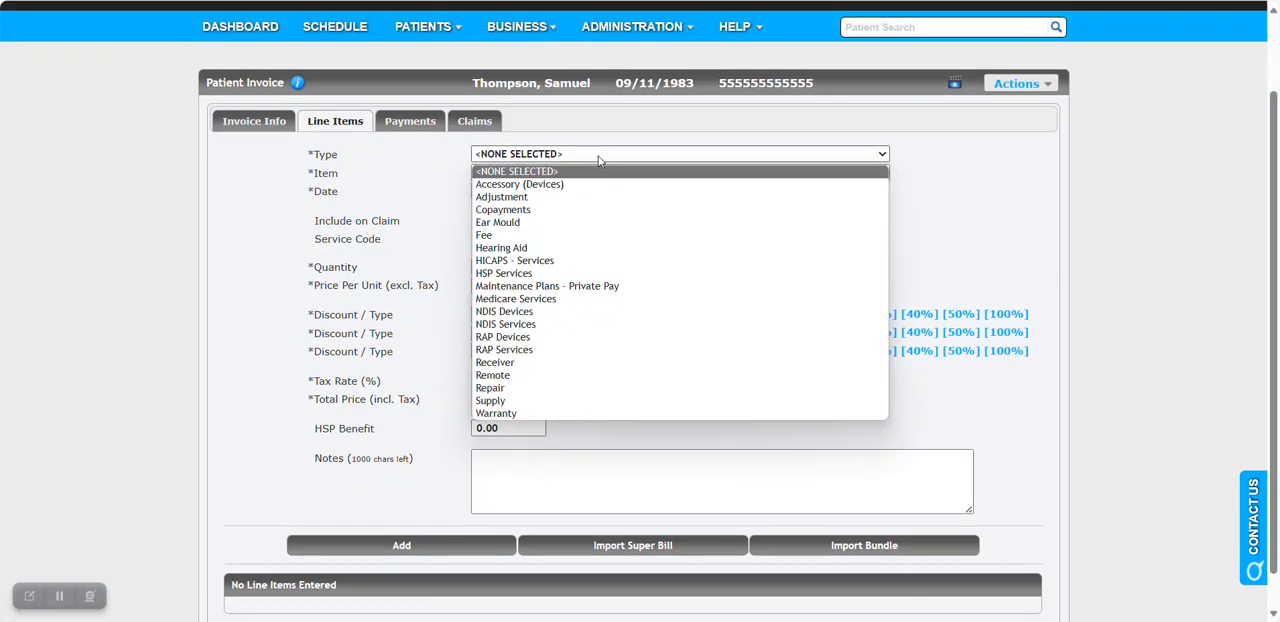
pyautogui.click(530, 273)
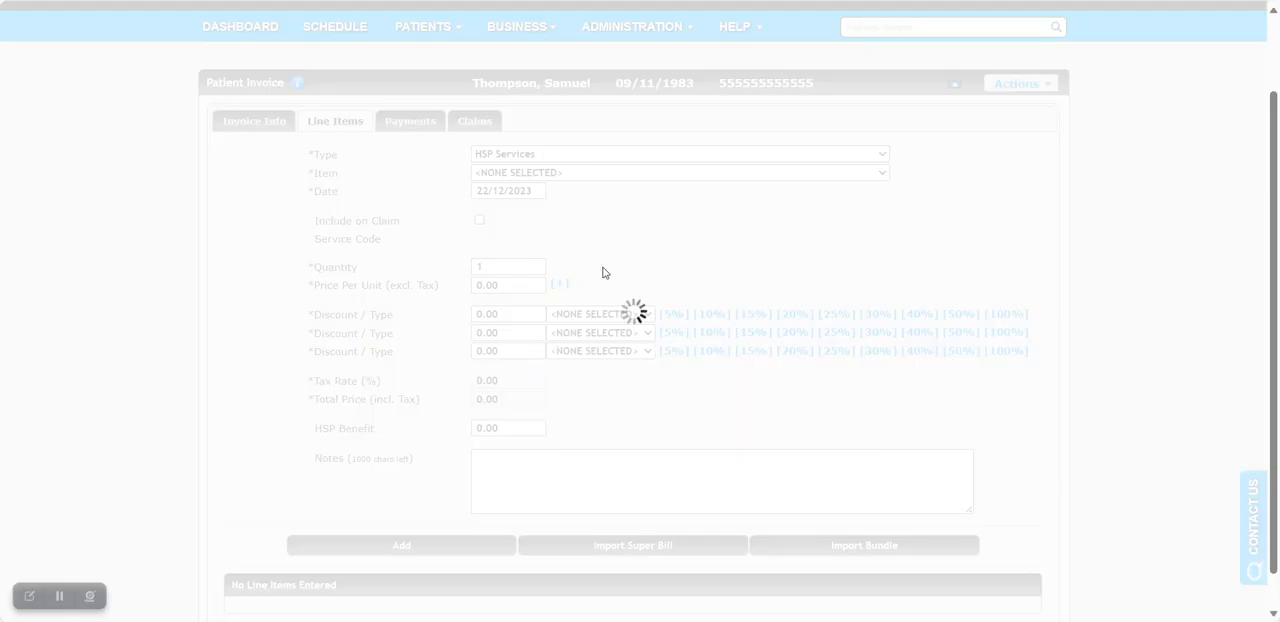
pyautogui.click(557, 268)
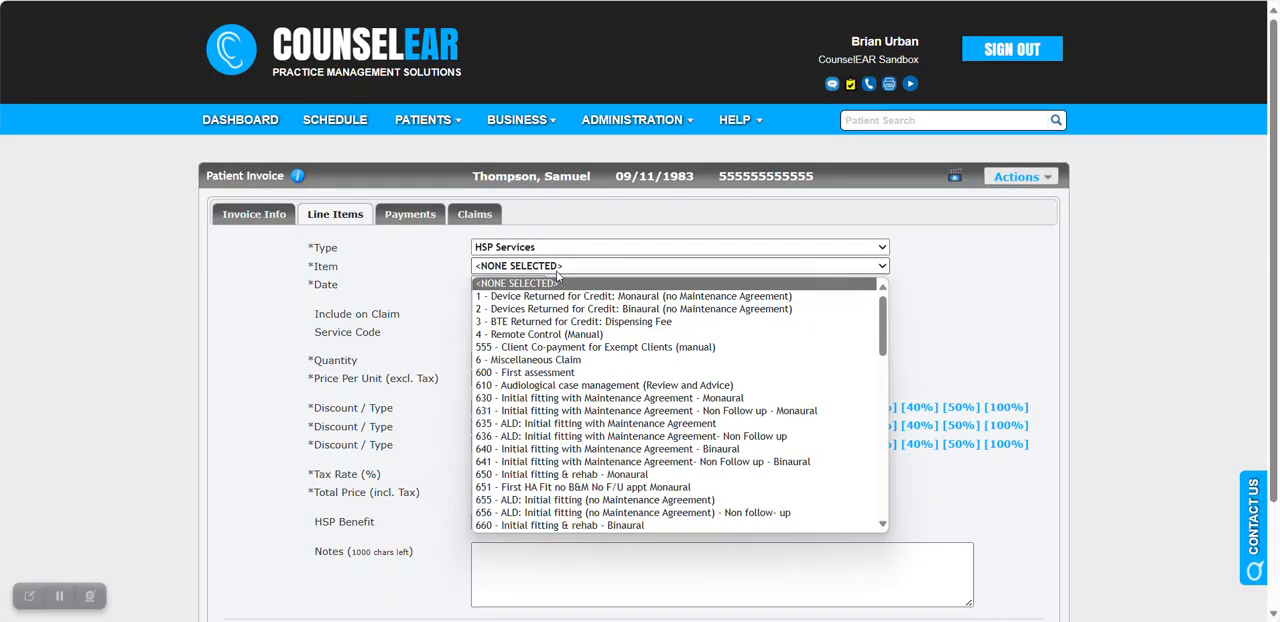
pyautogui.click(570, 374)
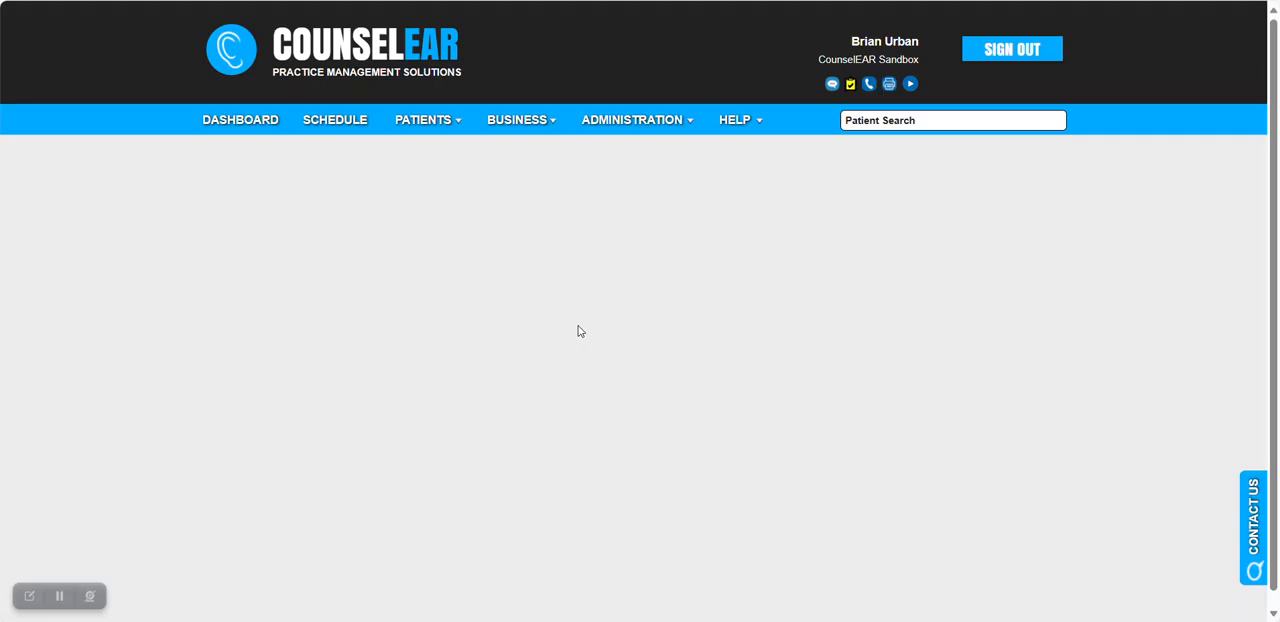
# Check the first assessment's unit price and HSP benefit, and add it to the invoice as a line item.
pyautogui.scroll(-1, 634, 362)
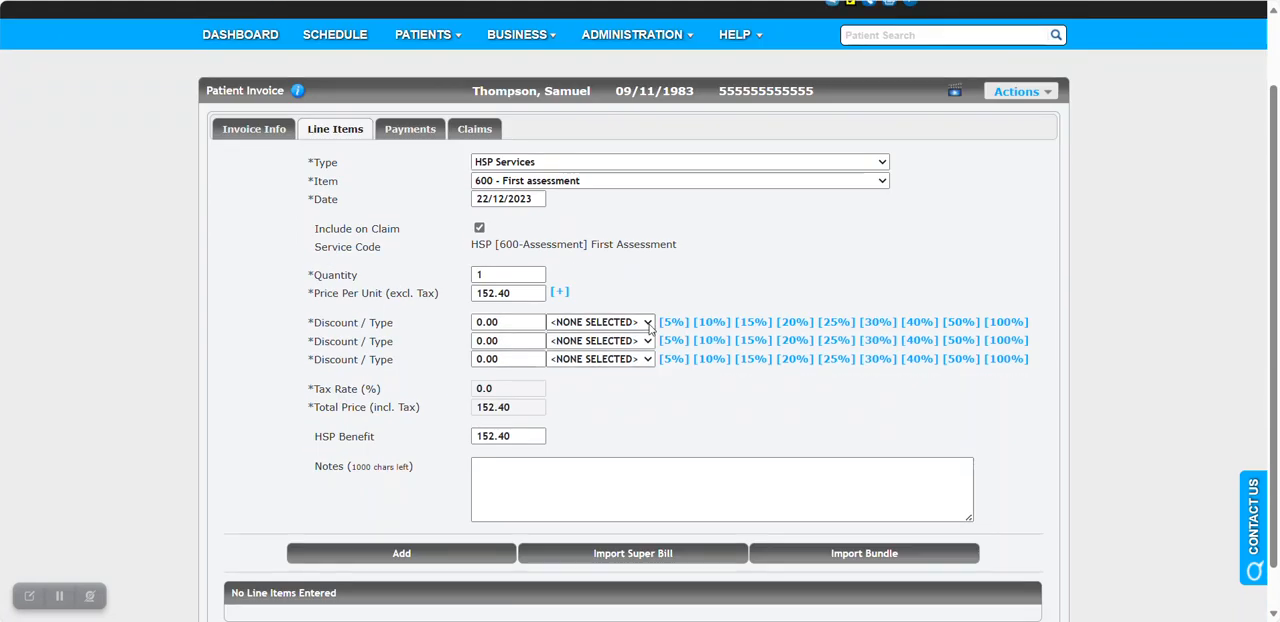
pyautogui.moveTo(520, 285); pyautogui.dragTo(436, 288)
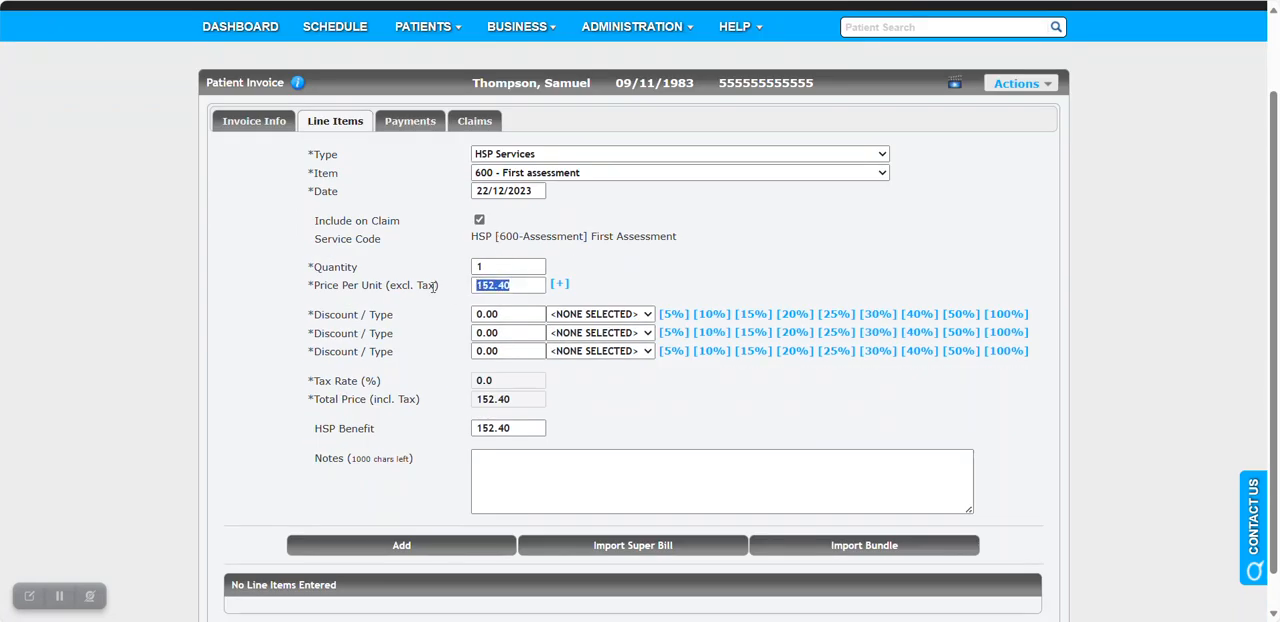
pyautogui.scroll(-1, 430, 287)
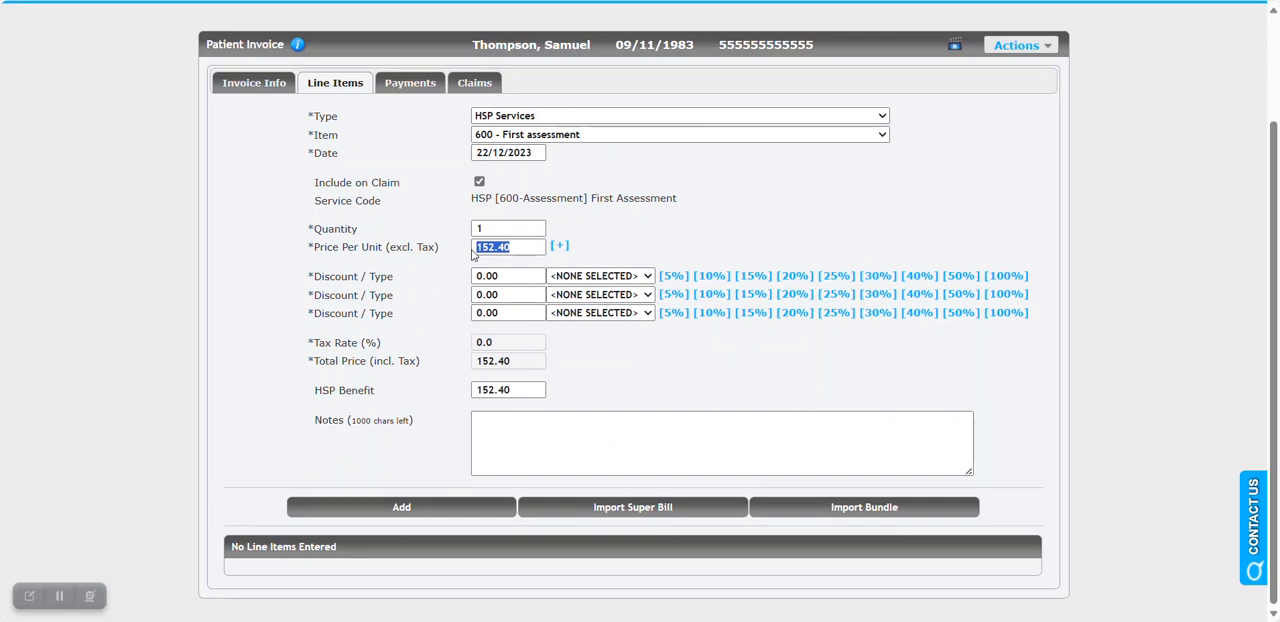
pyautogui.moveTo(519, 388); pyautogui.dragTo(445, 396)
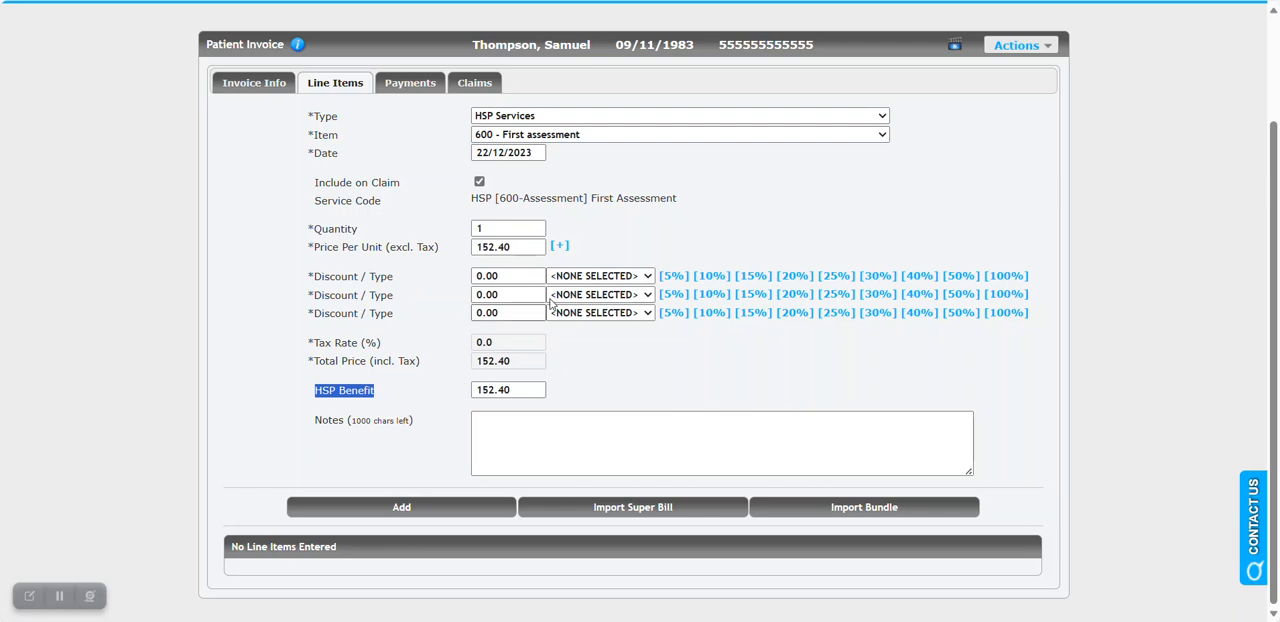
pyautogui.click(409, 324)
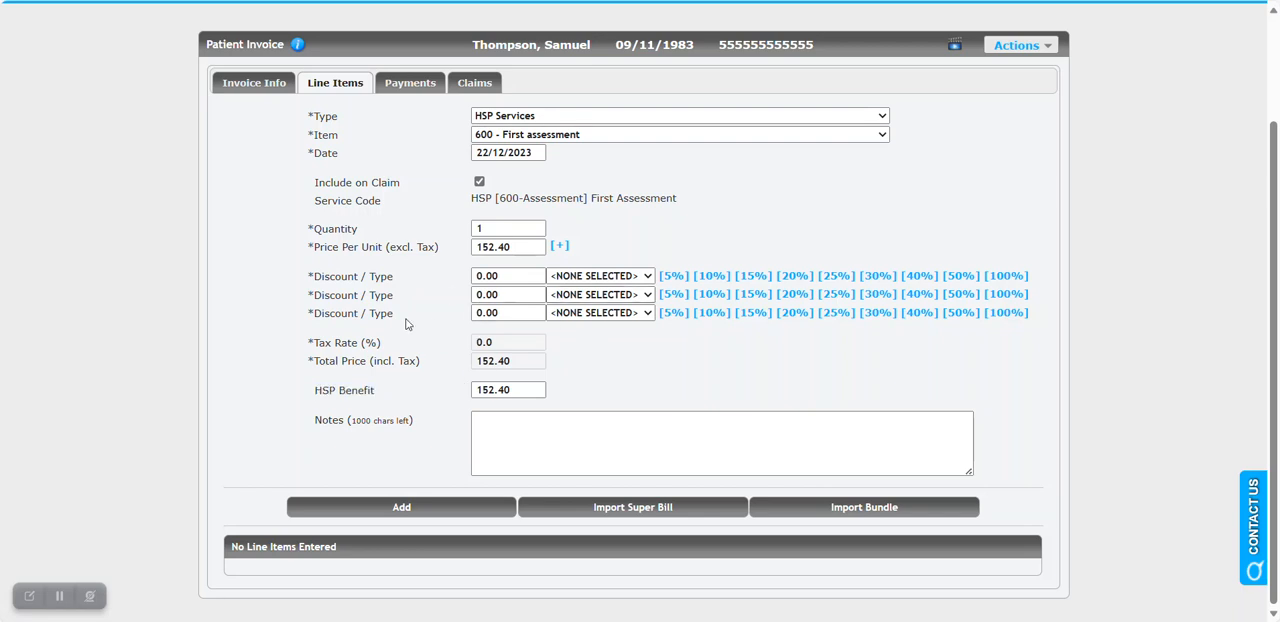
pyautogui.click(410, 512)
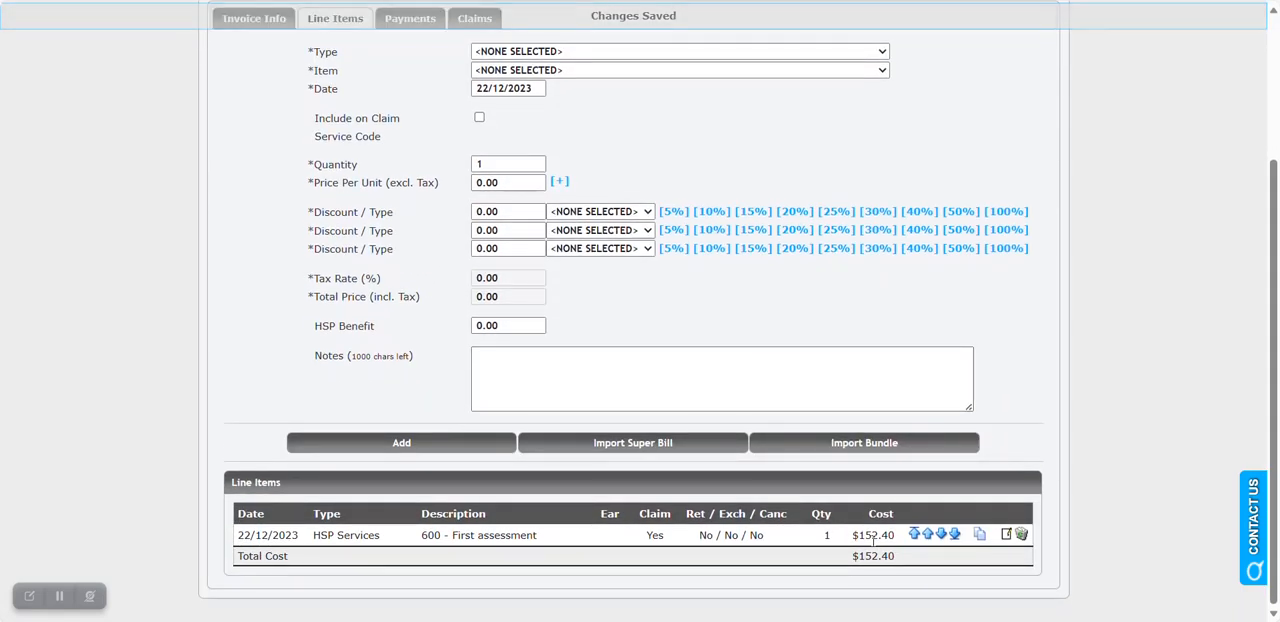
# Open the payment entry form for this invoice.
pyautogui.scroll(1, 1095, 443)
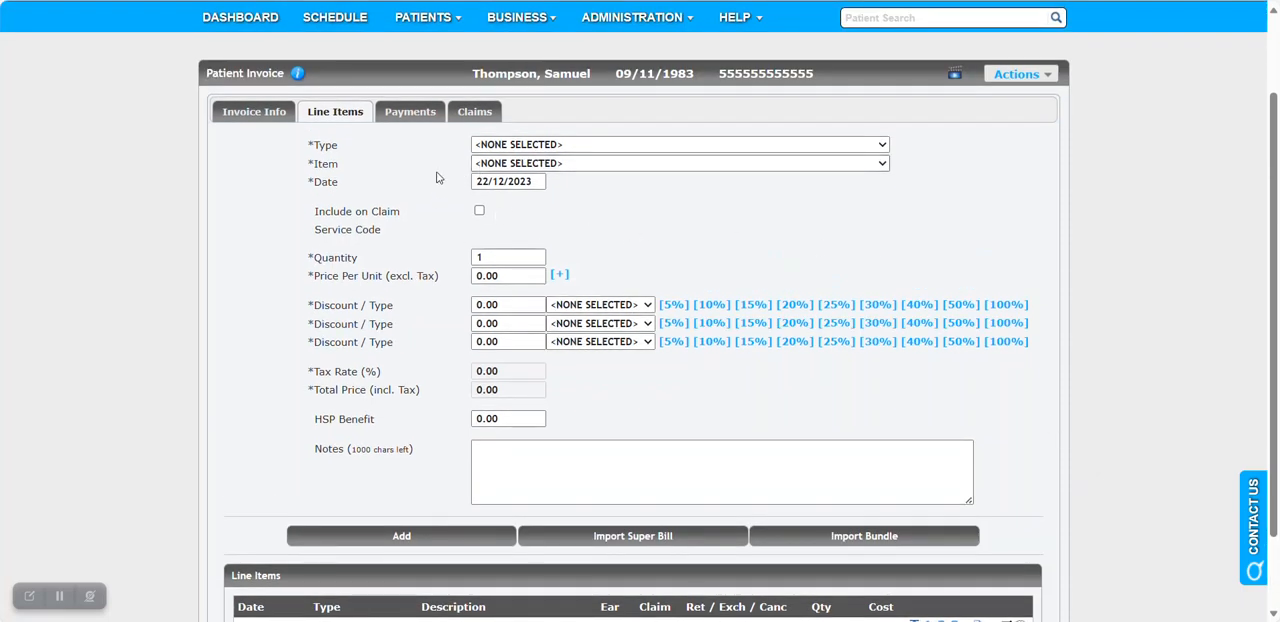
pyautogui.click(408, 116)
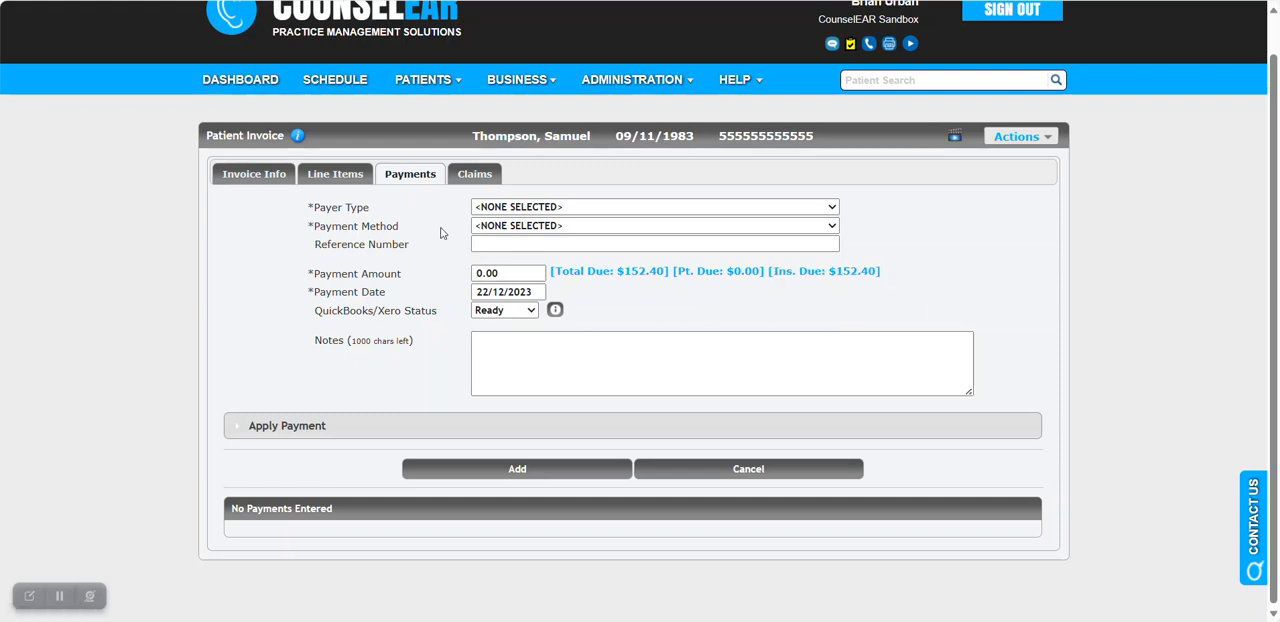
# Check the claim's clinical details and first assessment item, and set the claim status to HSP BATCH - Ready for Export.
pyautogui.click(474, 175)
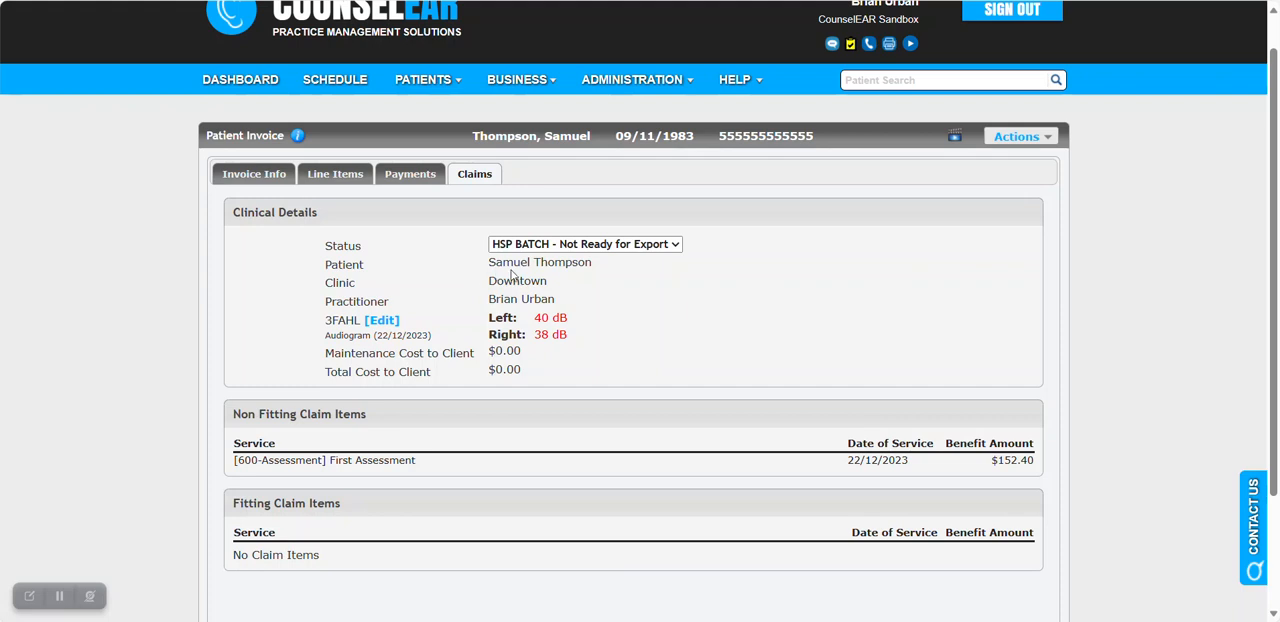
pyautogui.moveTo(530, 318); pyautogui.dragTo(563, 318)
pyautogui.moveTo(377, 336); pyautogui.dragTo(452, 338)
pyautogui.click(456, 338)
pyautogui.moveTo(235, 462); pyautogui.dragTo(474, 466)
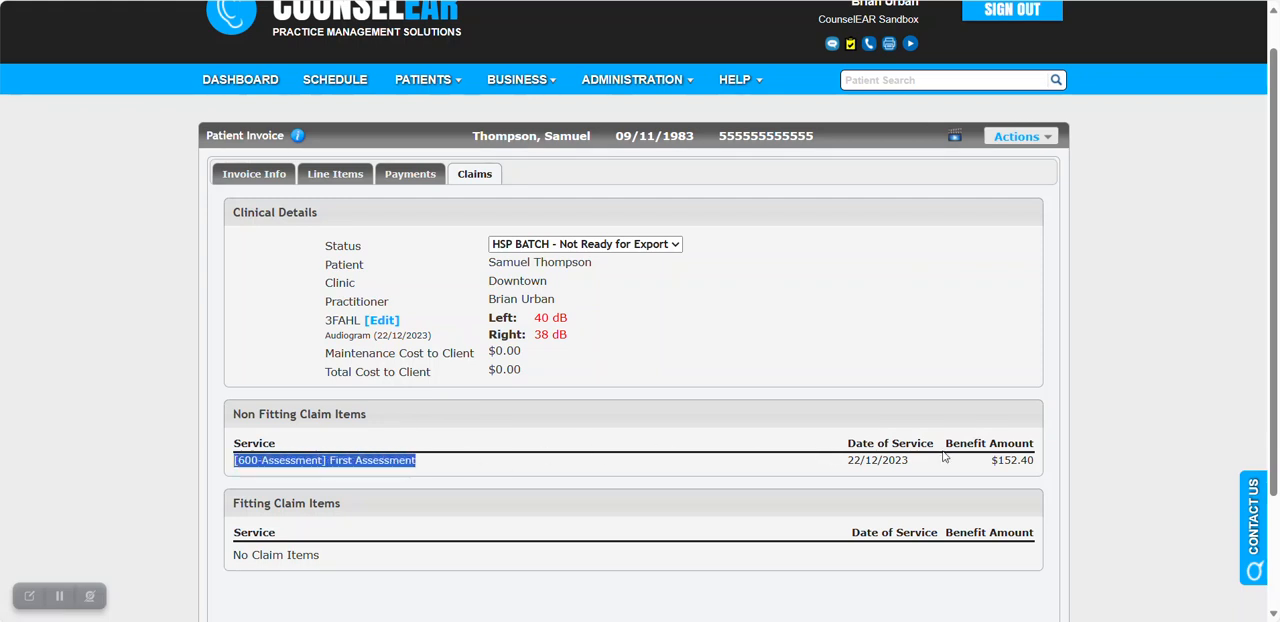
pyautogui.click(608, 248)
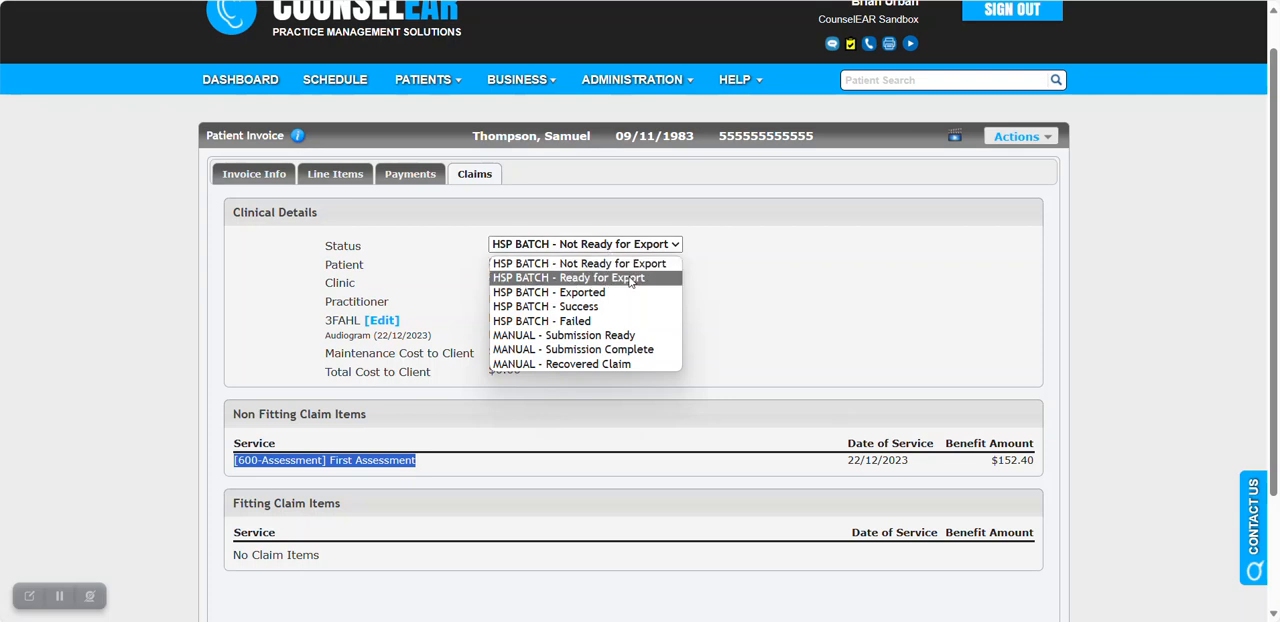
pyautogui.click(630, 279)
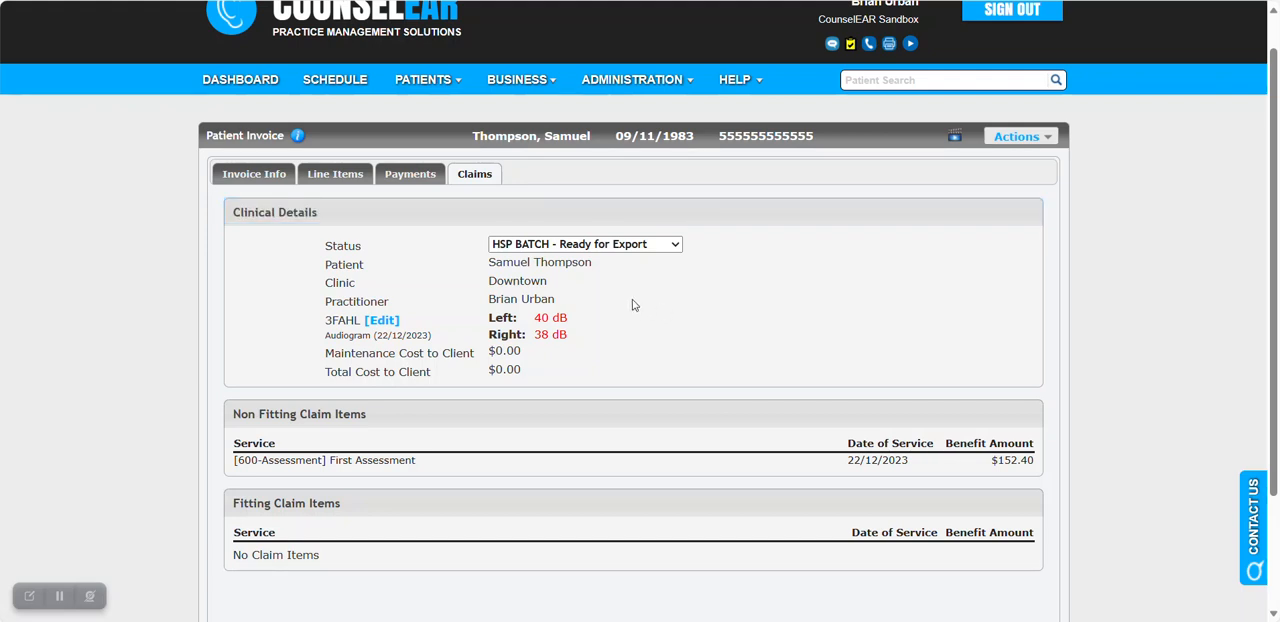
# Open the HSP Batches page and locate the patient's first assessment claim among the claims ready for export.
pyautogui.moveTo(551, 97)
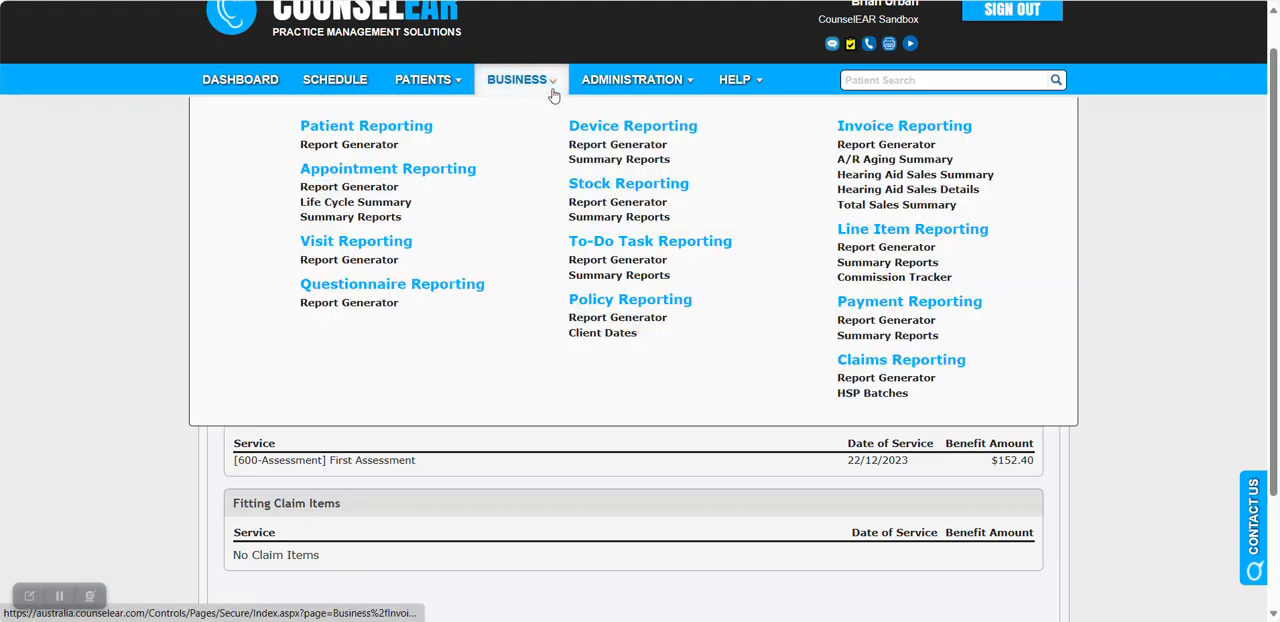
pyautogui.click(866, 397)
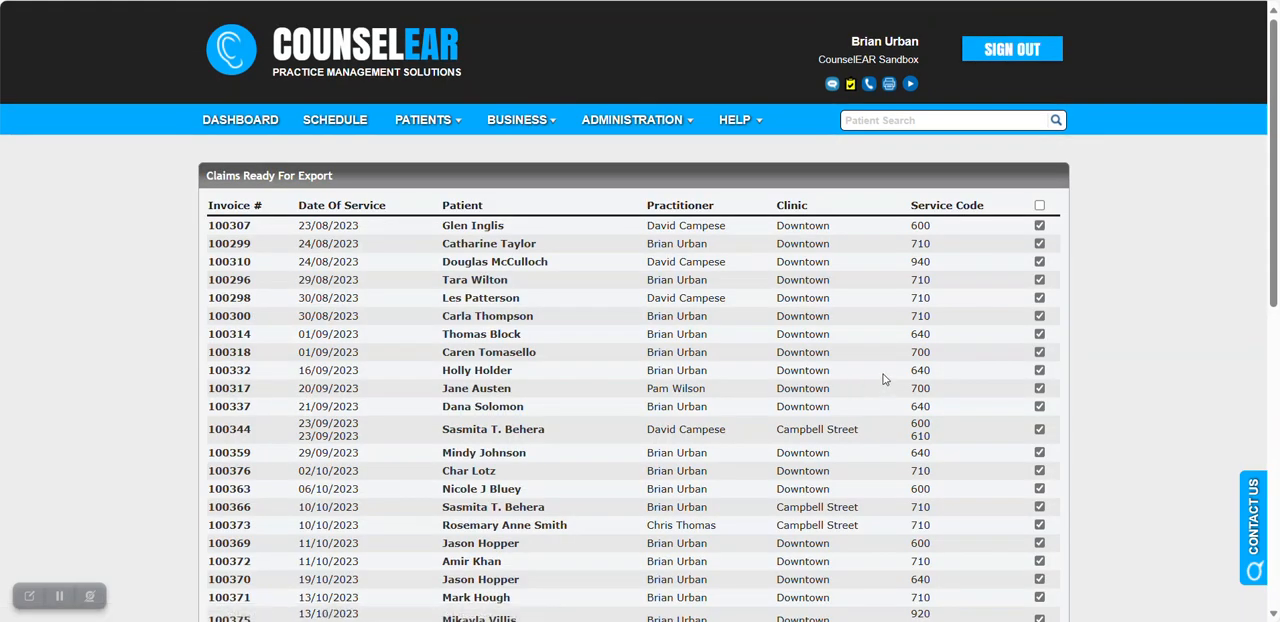
pyautogui.scroll(-2, 609, 194)
pyautogui.scroll(-2, 591, 337)
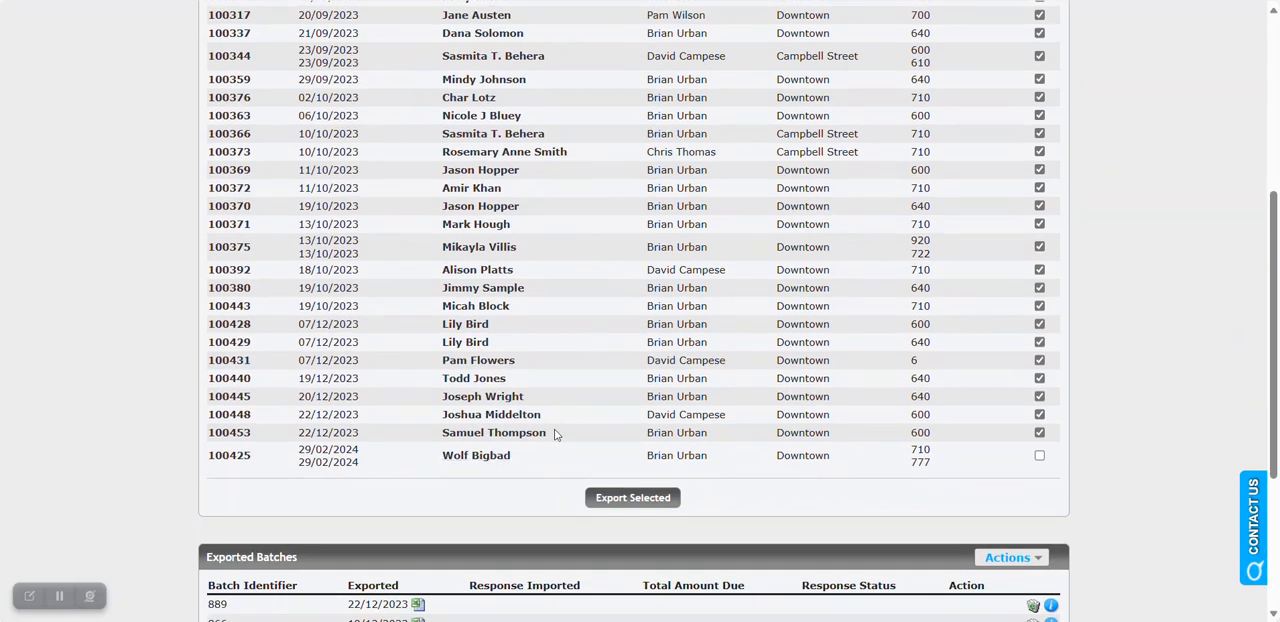
pyautogui.moveTo(528, 429); pyautogui.dragTo(587, 434)
pyautogui.moveTo(944, 433); pyautogui.dragTo(910, 433)
# Deselect all claims except the patient's 22/12/2023 service 600 claim, and export the selected claim.
pyautogui.scroll(5, 1127, 405)
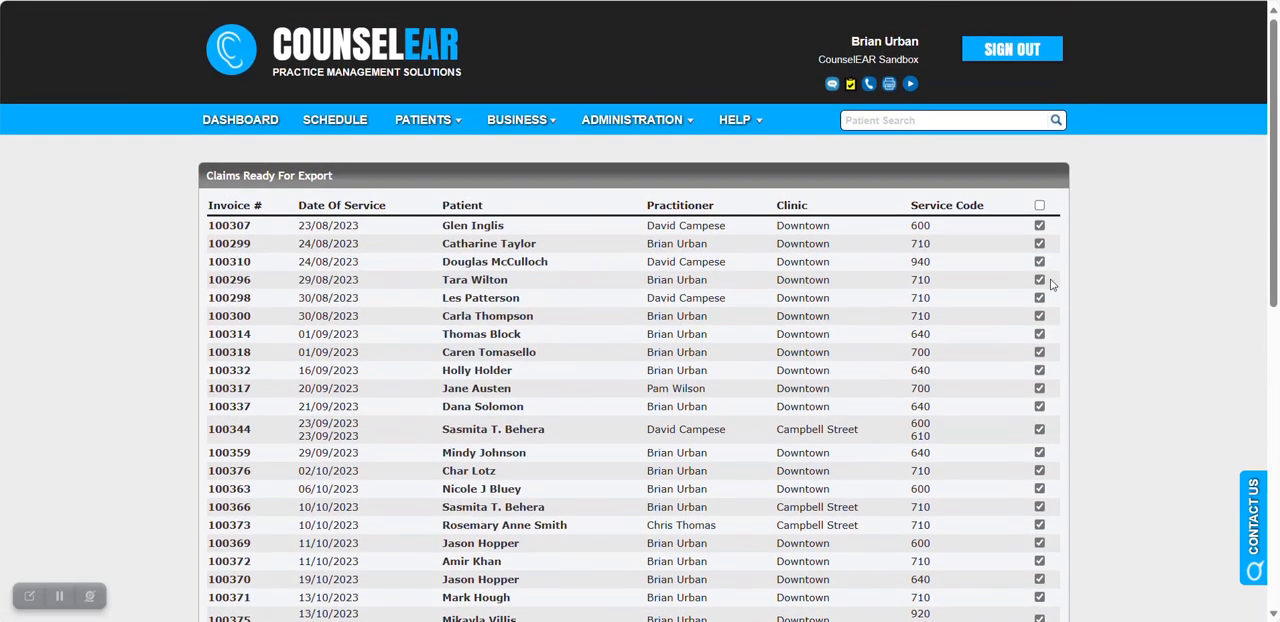
pyautogui.click(1039, 208)
pyautogui.click(1040, 206)
pyautogui.scroll(-5, 1100, 240)
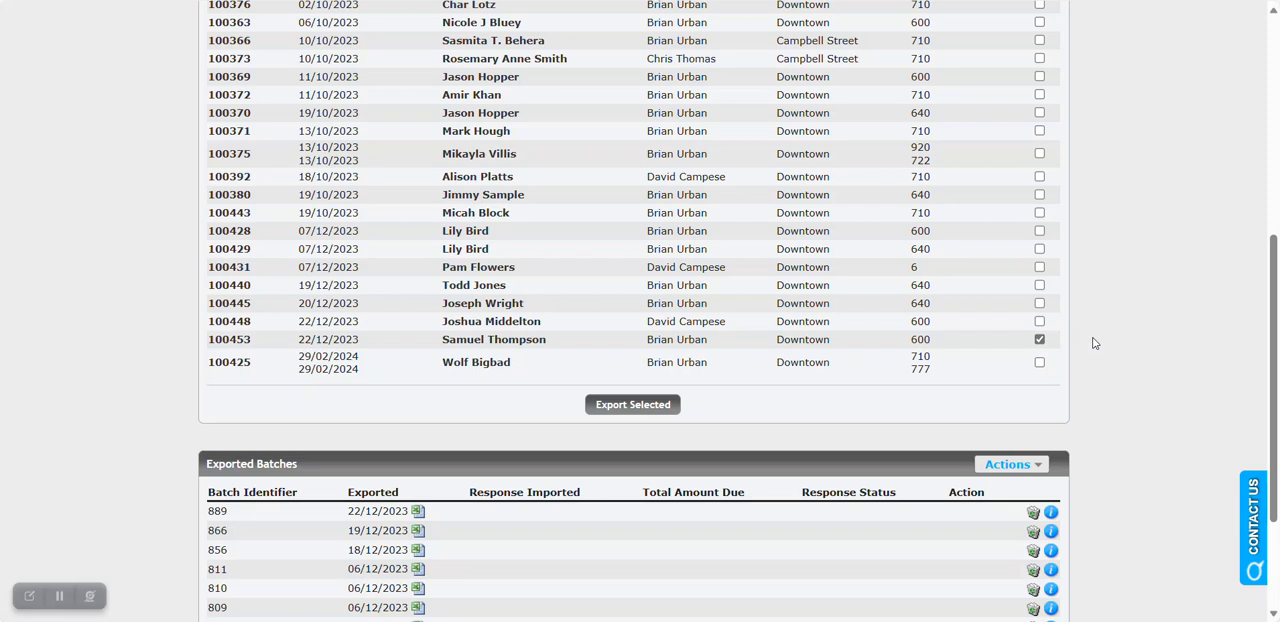
pyautogui.click(657, 412)
# Examine the downloaded 890.csv file, the exported batches list and the actions available for it.
pyautogui.scroll(-5, 1058, 388)
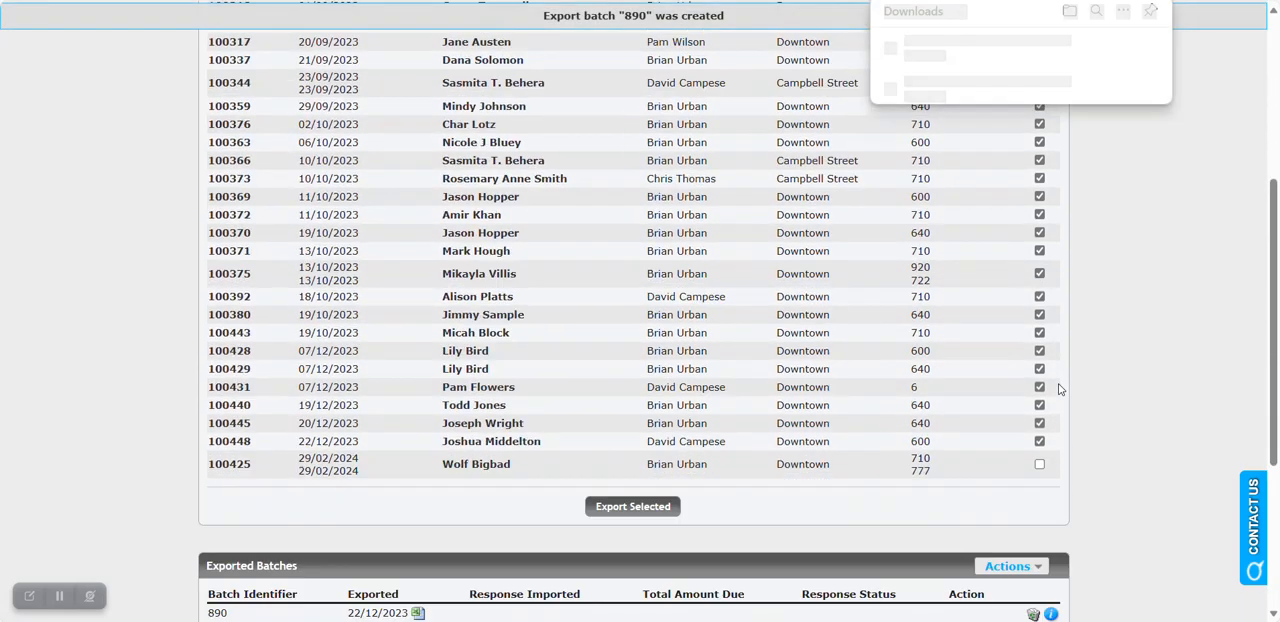
pyautogui.moveTo(960, 51)
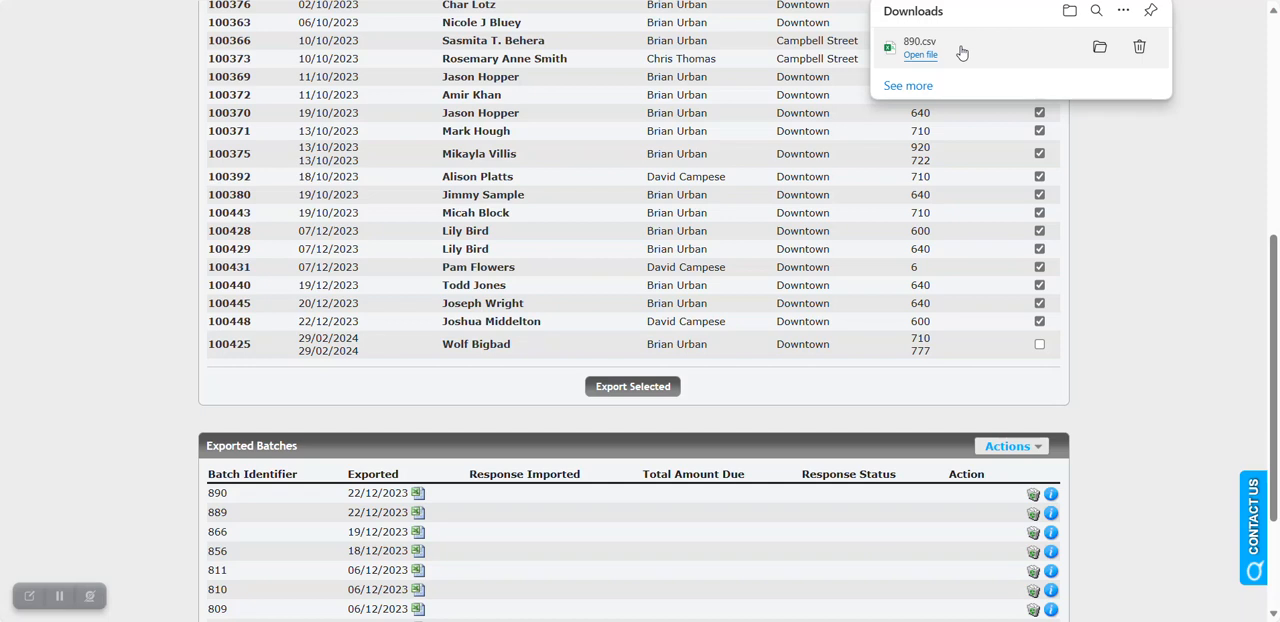
pyautogui.scroll(-1, 1147, 292)
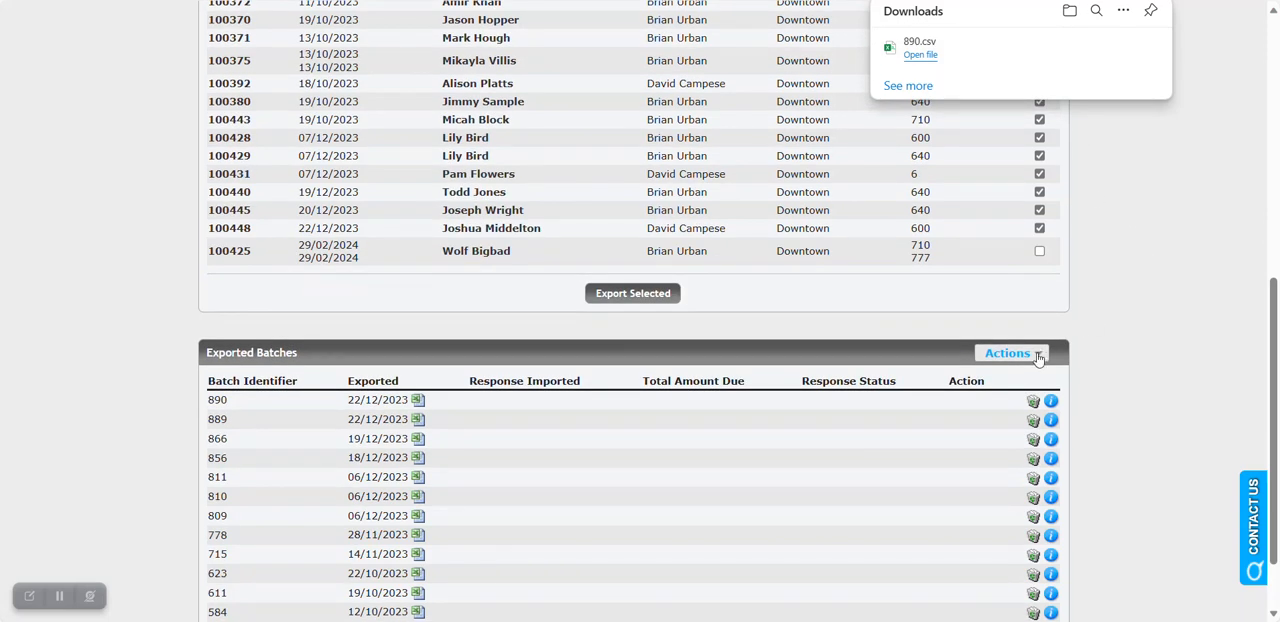
pyautogui.scroll(-1, 1038, 357)
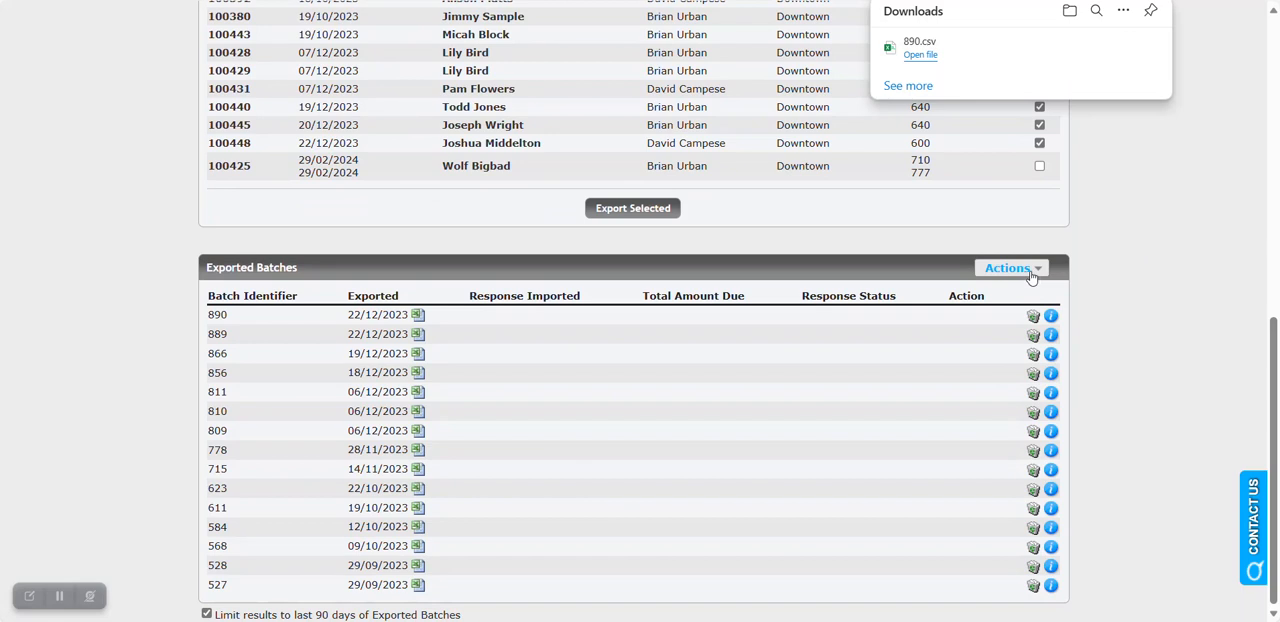
pyautogui.click(1031, 276)
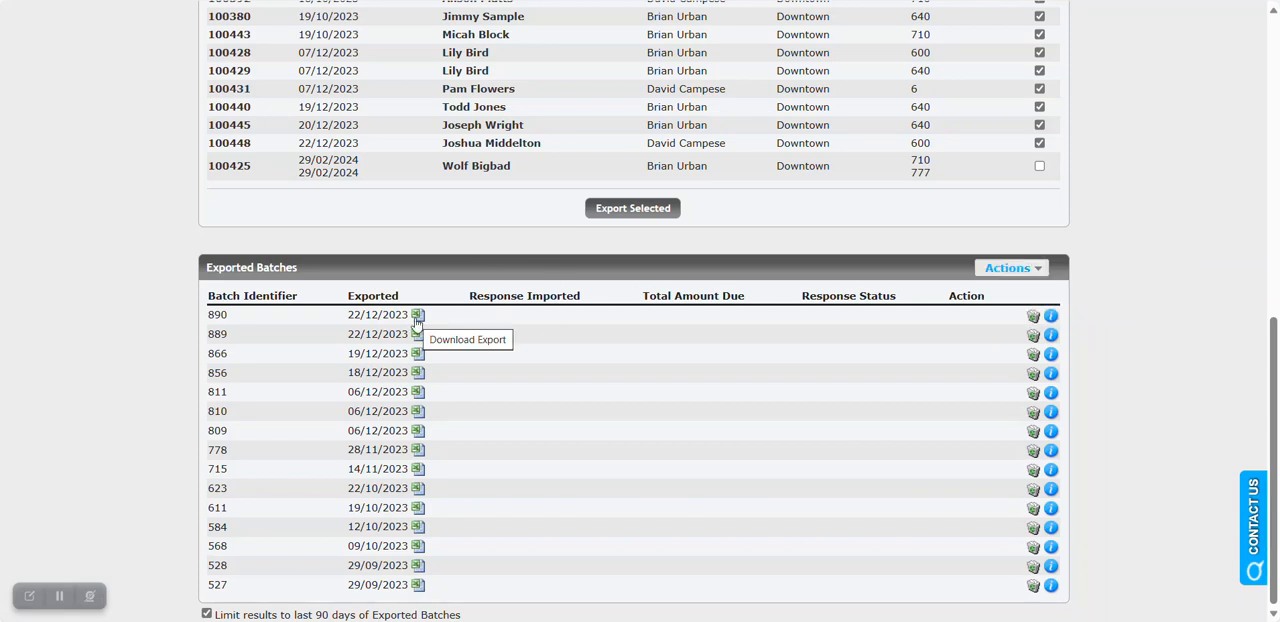
# Check which patient and service are included in exported batch 890, and close its details.
pyautogui.click(1051, 316)
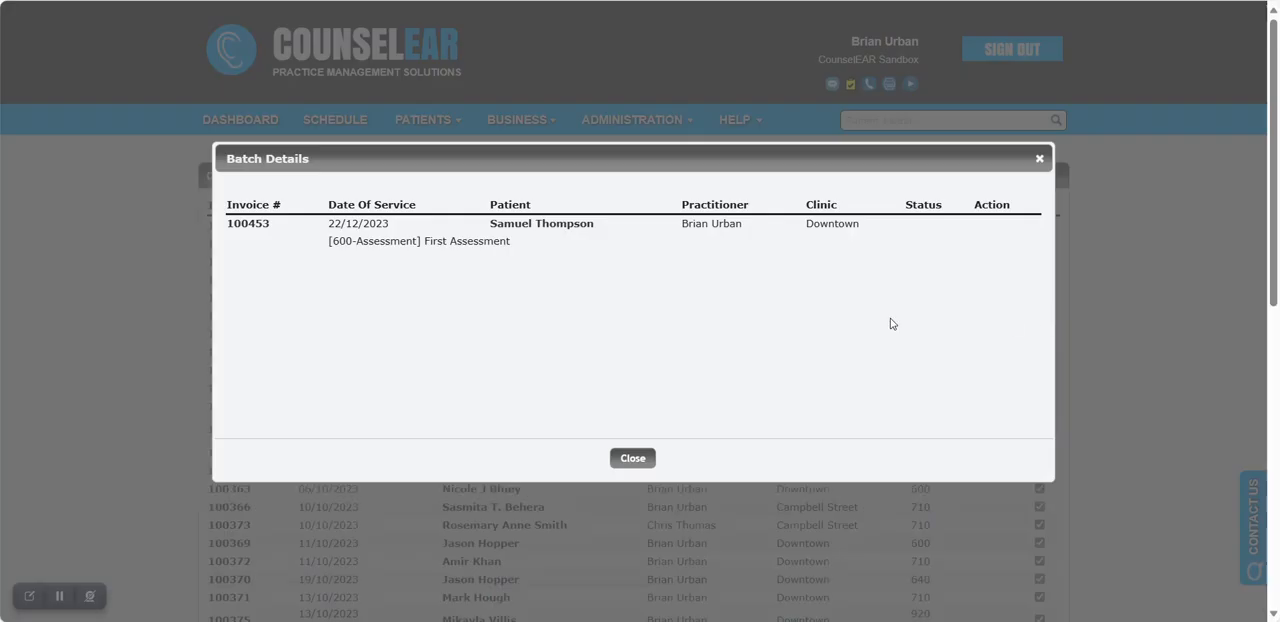
pyautogui.moveTo(489, 223); pyautogui.dragTo(600, 228)
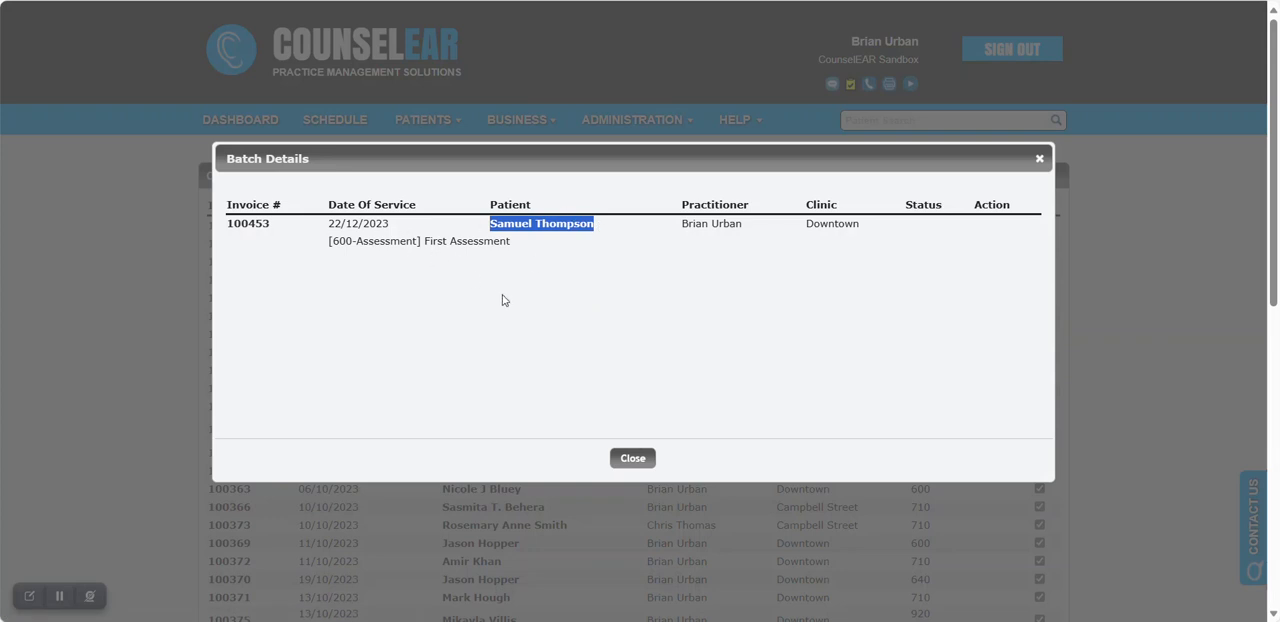
pyautogui.click(633, 458)
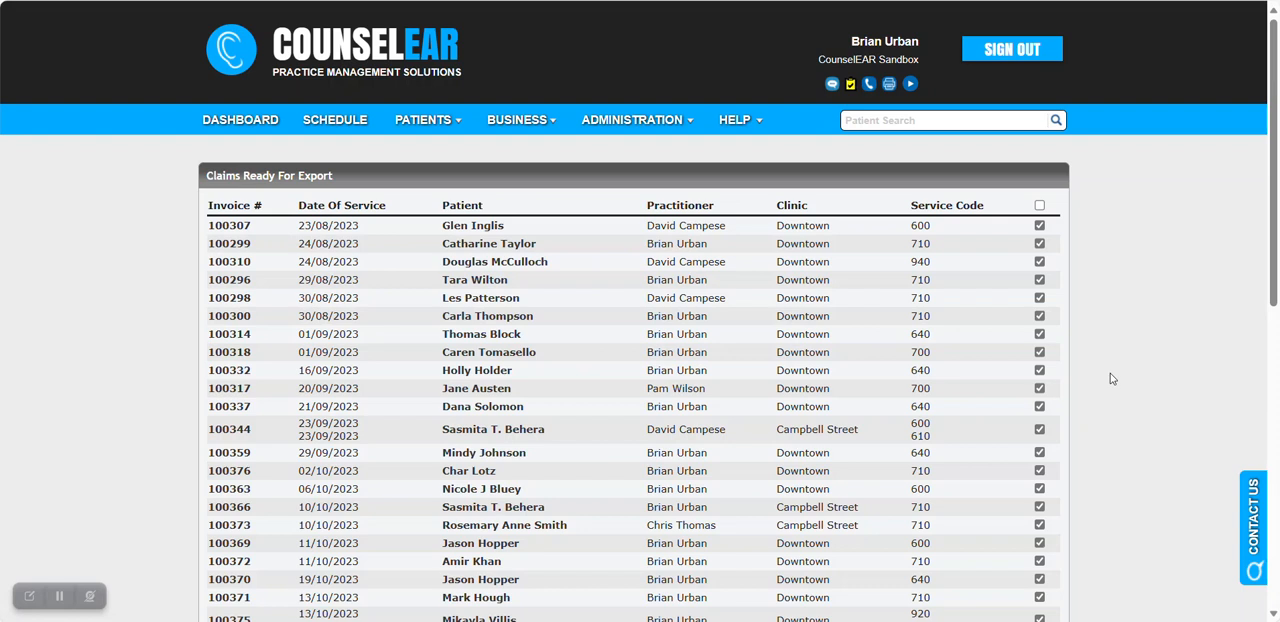
# Open the patient's record from the details of batch 890 and show the patient's invoices.
pyautogui.scroll(-5, 1108, 370)
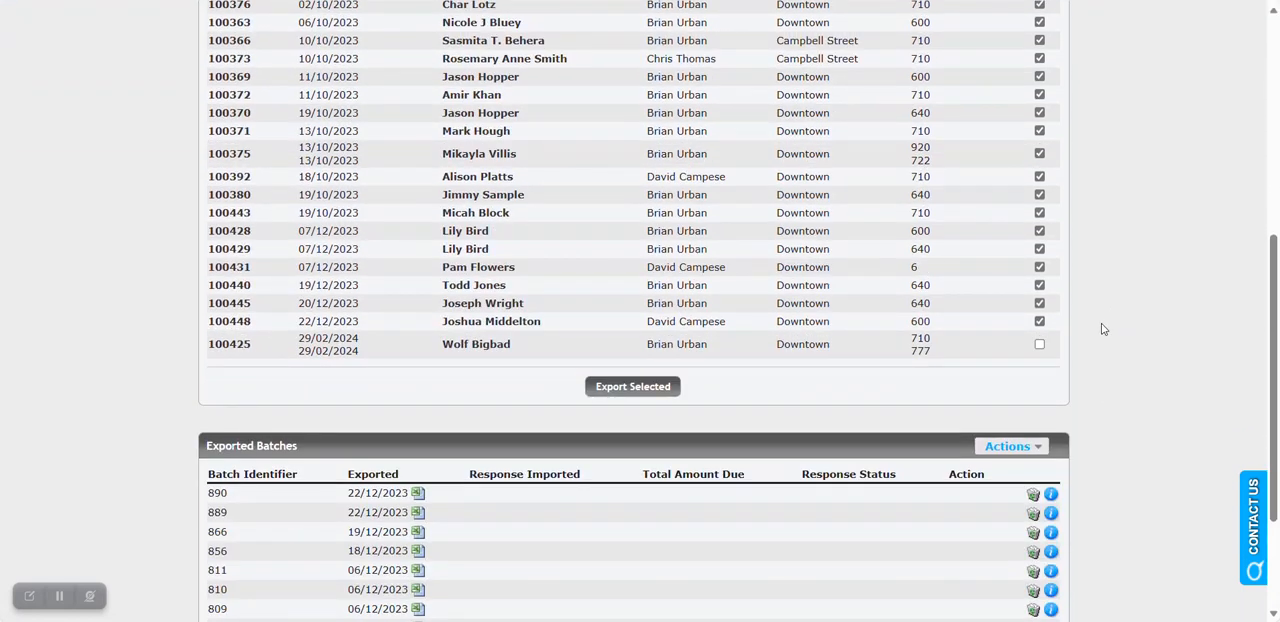
pyautogui.scroll(-1, 1060, 330)
pyautogui.click(1051, 402)
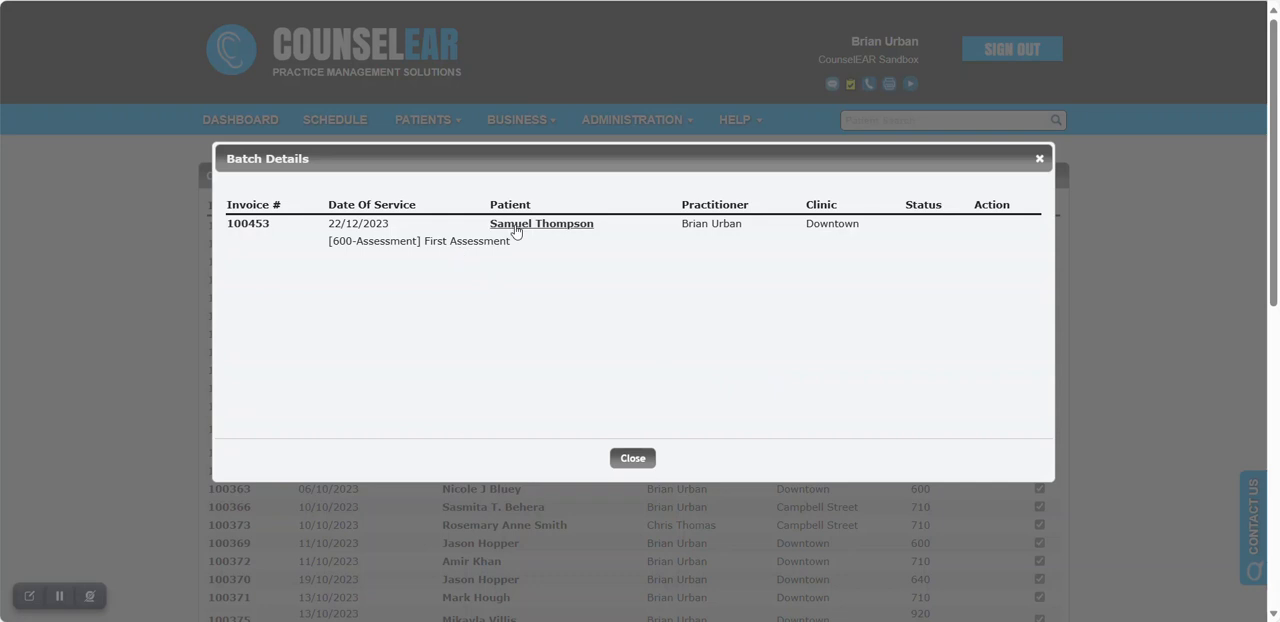
pyautogui.click(515, 225)
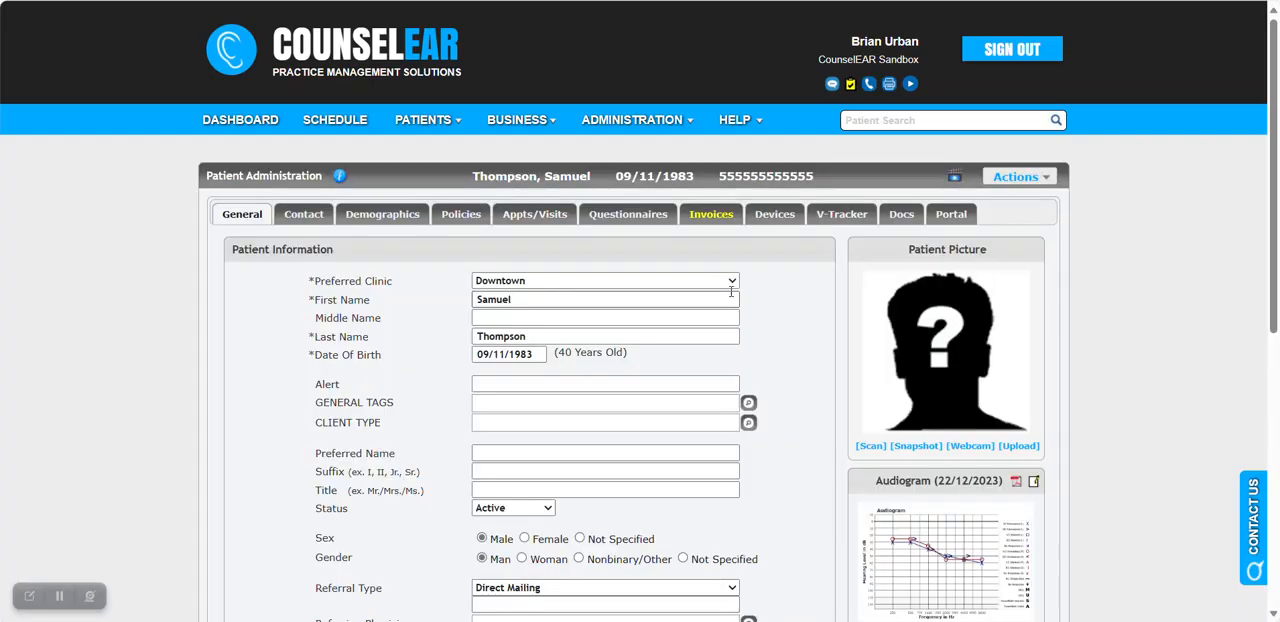
pyautogui.click(718, 218)
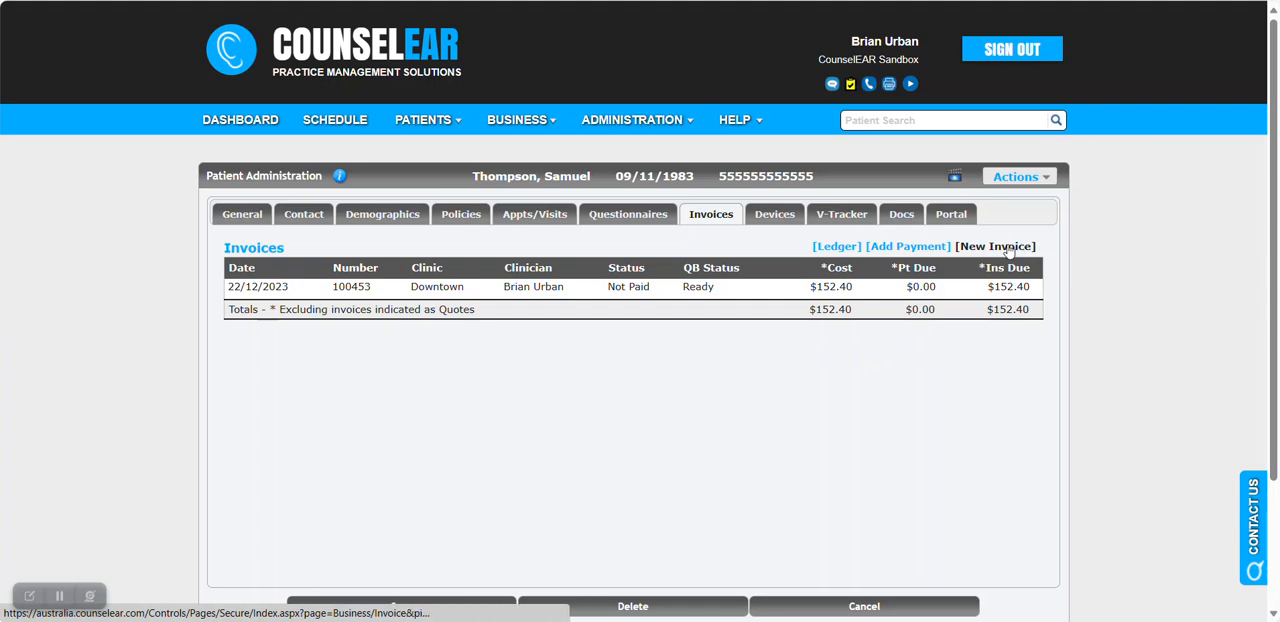
# Start a new invoice for the patient and set its visit to "22/12/2023 - Audiologic Evaluation".
pyautogui.click(1008, 250)
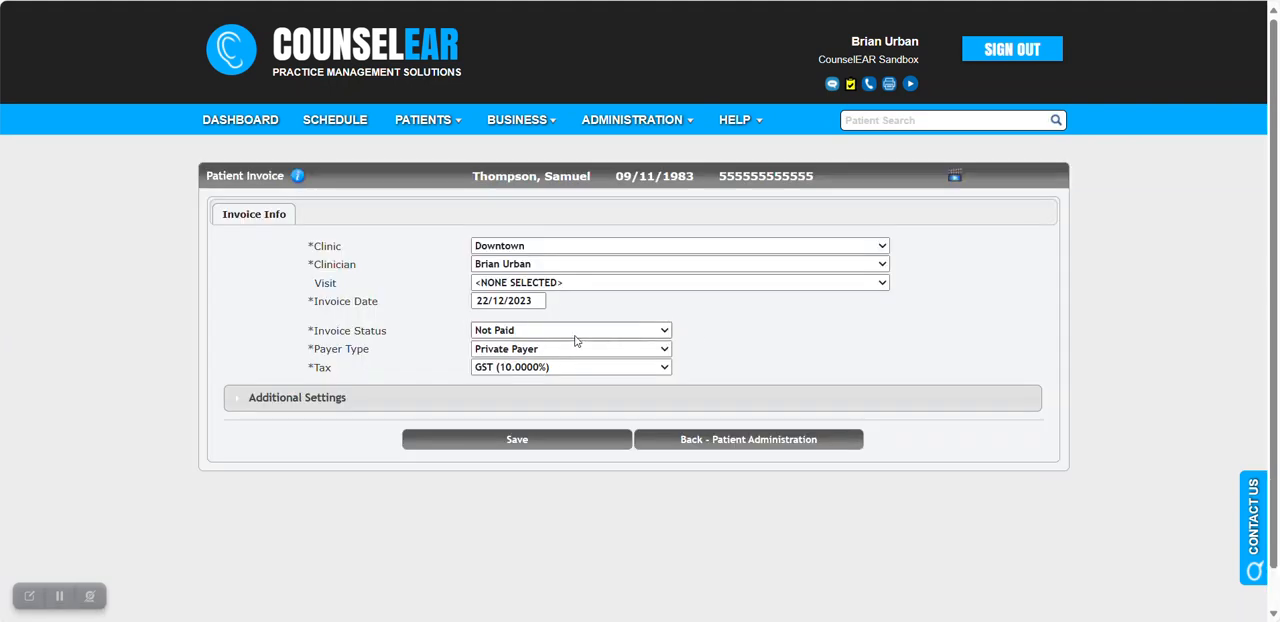
pyautogui.click(506, 285)
pyautogui.click(520, 313)
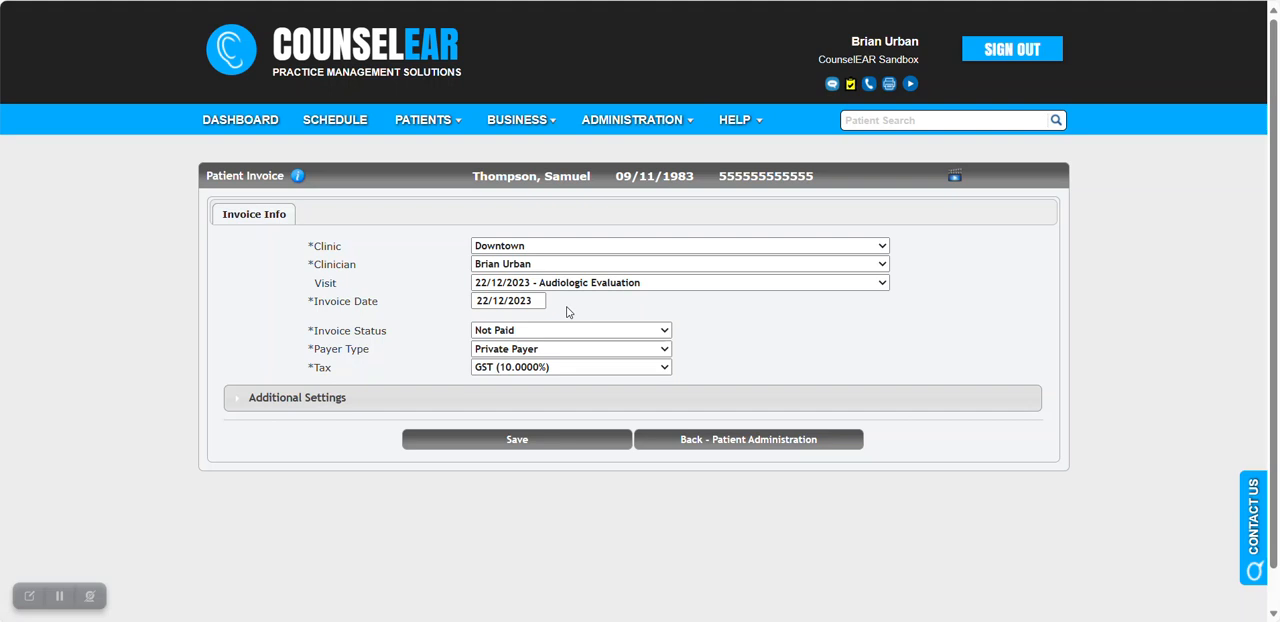
# Set the new invoice's payer type to HSP and save the invoice information.
pyautogui.moveTo(314, 265); pyautogui.dragTo(362, 272)
pyautogui.click(365, 274)
pyautogui.click(500, 355)
pyautogui.click(508, 394)
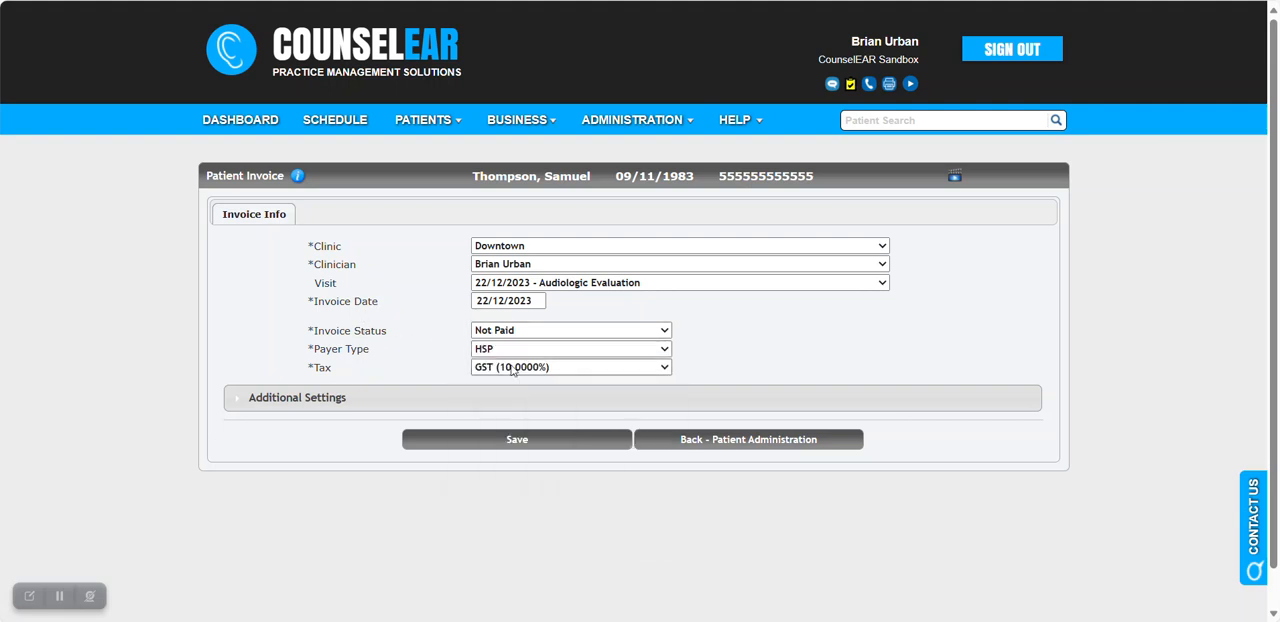
pyautogui.click(510, 442)
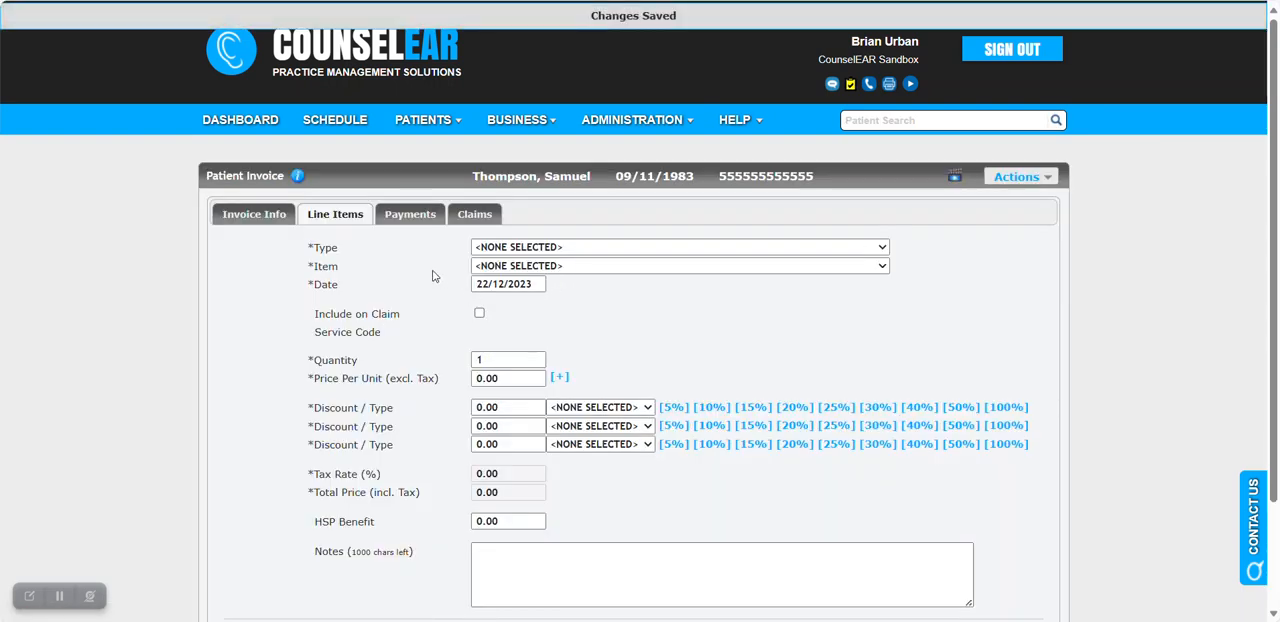
# Set the line item's type to HSP Services and its item to "640 - Initial fitting with Maintenance Agreement - Binaural".
pyautogui.scroll(-1, 433, 276)
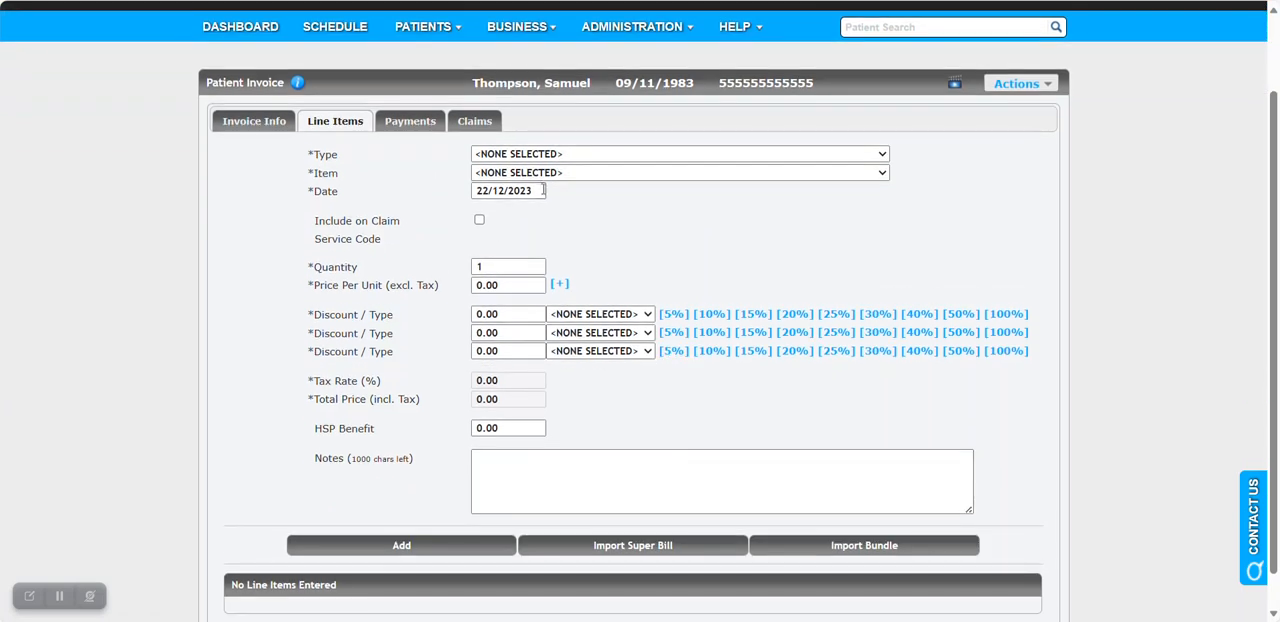
pyautogui.click(566, 156)
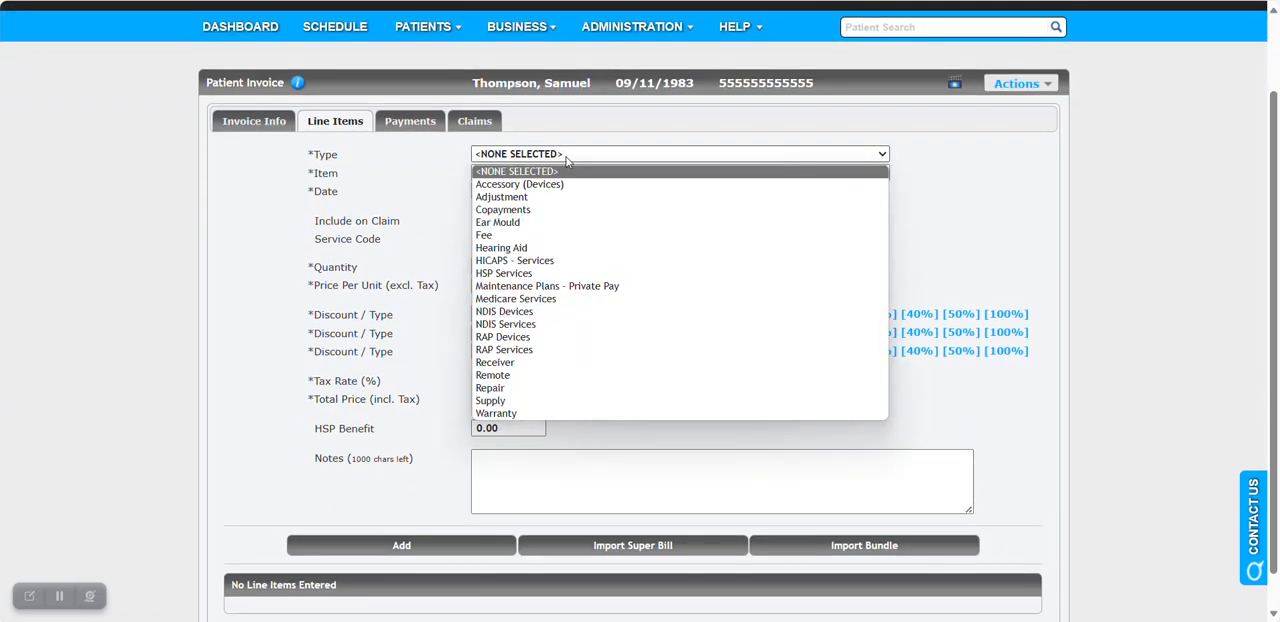
pyautogui.click(564, 276)
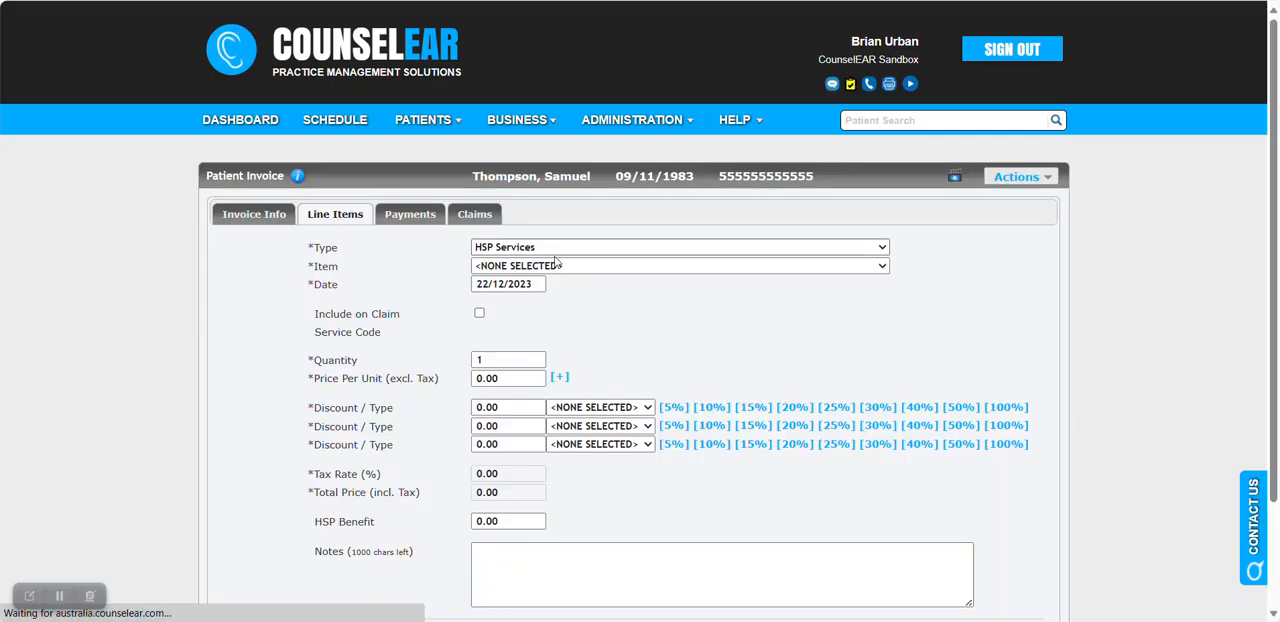
pyautogui.click(557, 267)
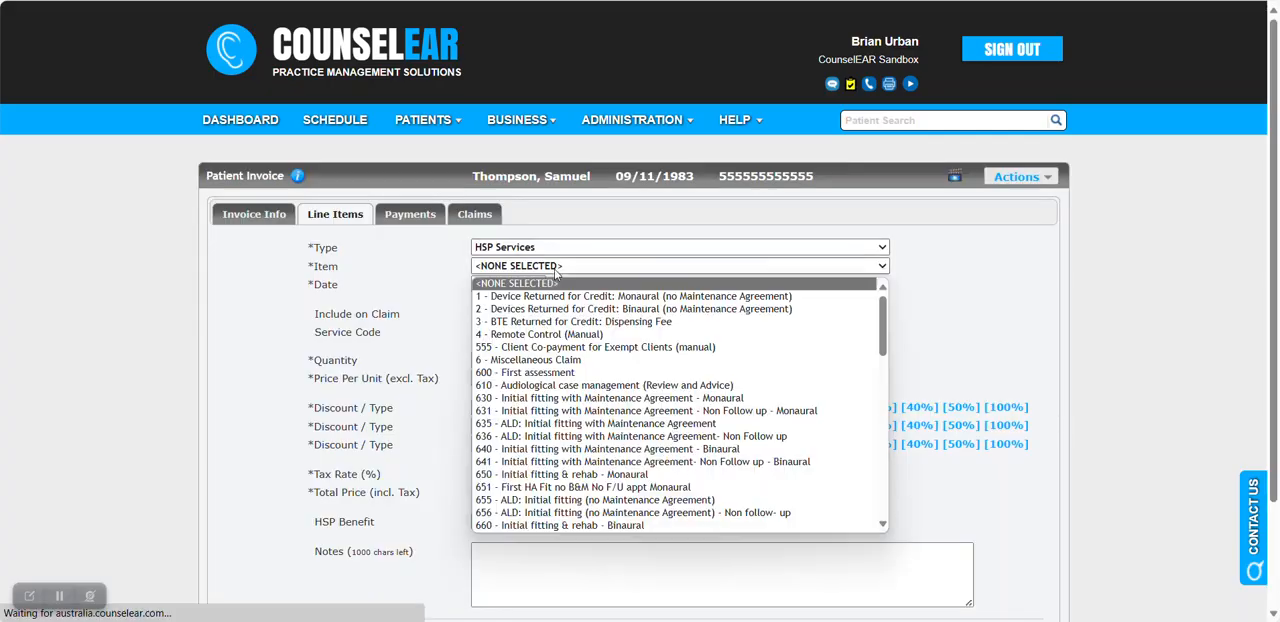
pyautogui.click(546, 450)
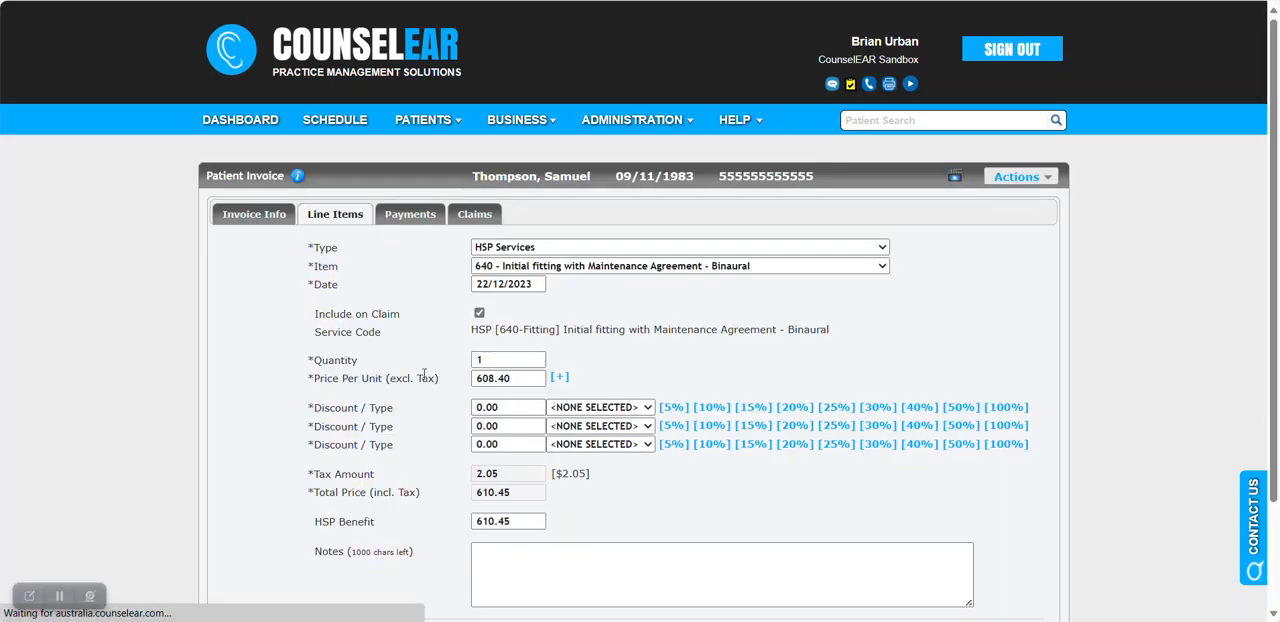
# Check the binaural fitting's service code, unit price, tax and HSP benefit, and add it to the invoice as a line item.
pyautogui.scroll(-1, 459, 262)
pyautogui.moveTo(496, 236); pyautogui.dragTo(732, 242)
pyautogui.click(732, 242)
pyautogui.moveTo(540, 286); pyautogui.dragTo(449, 286)
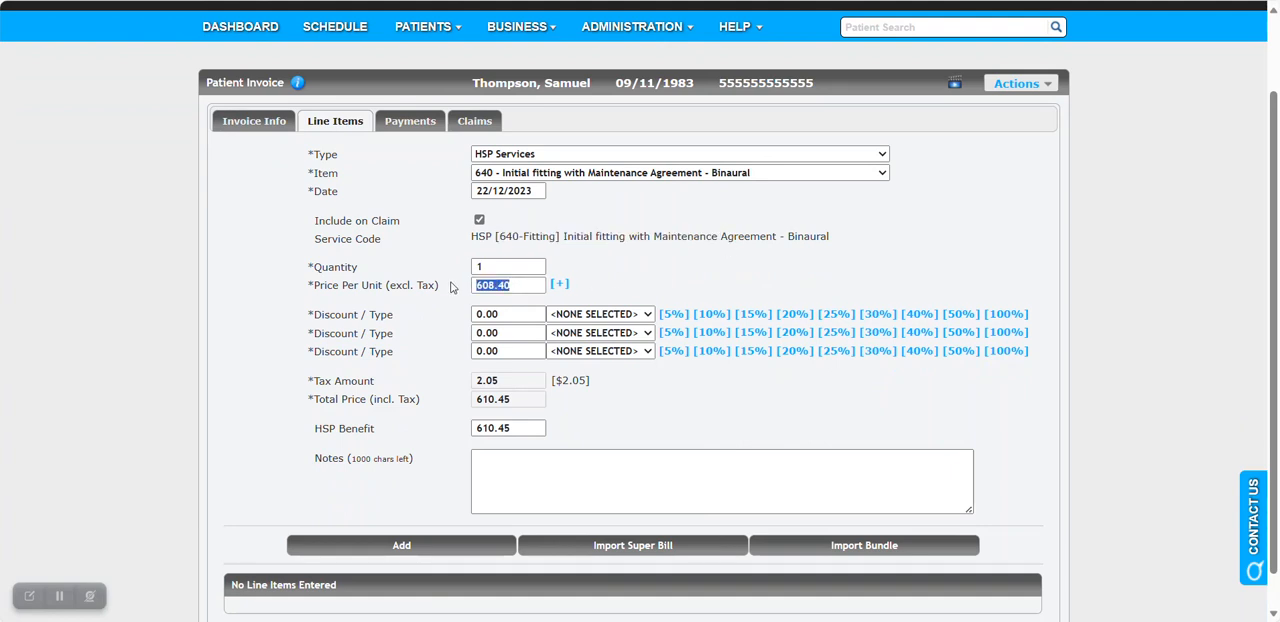
pyautogui.moveTo(512, 380); pyautogui.dragTo(439, 400)
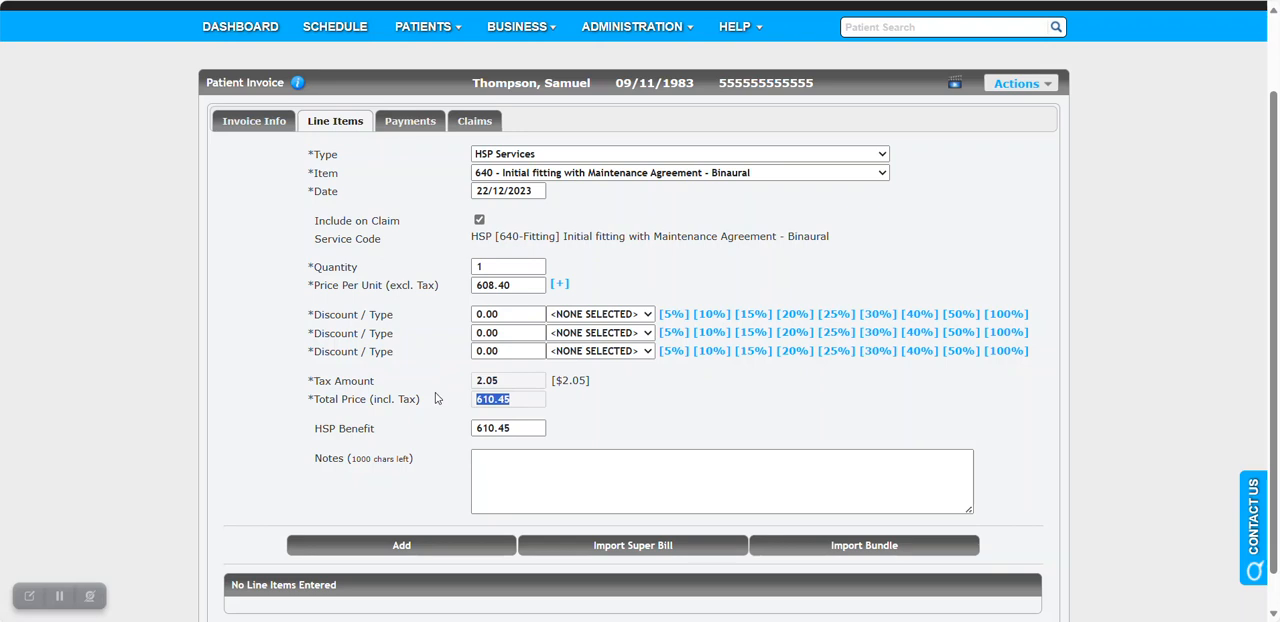
pyautogui.scroll(-1, 436, 391)
pyautogui.moveTo(520, 390); pyautogui.dragTo(456, 405)
pyautogui.click(455, 403)
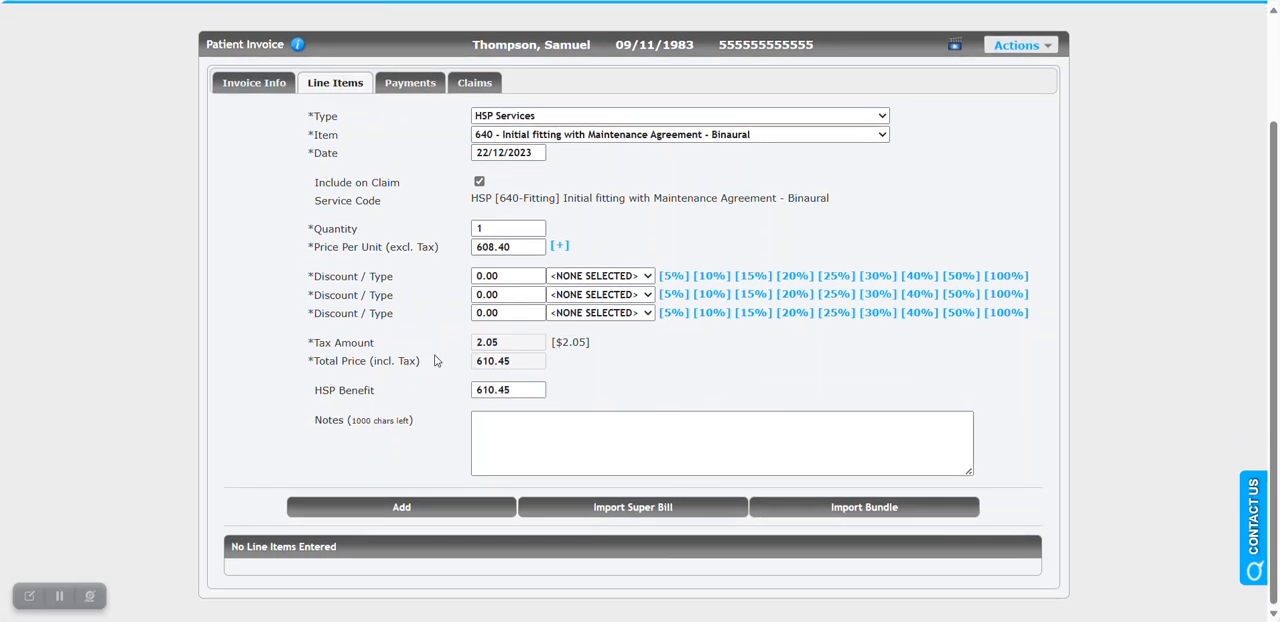
pyautogui.click(403, 508)
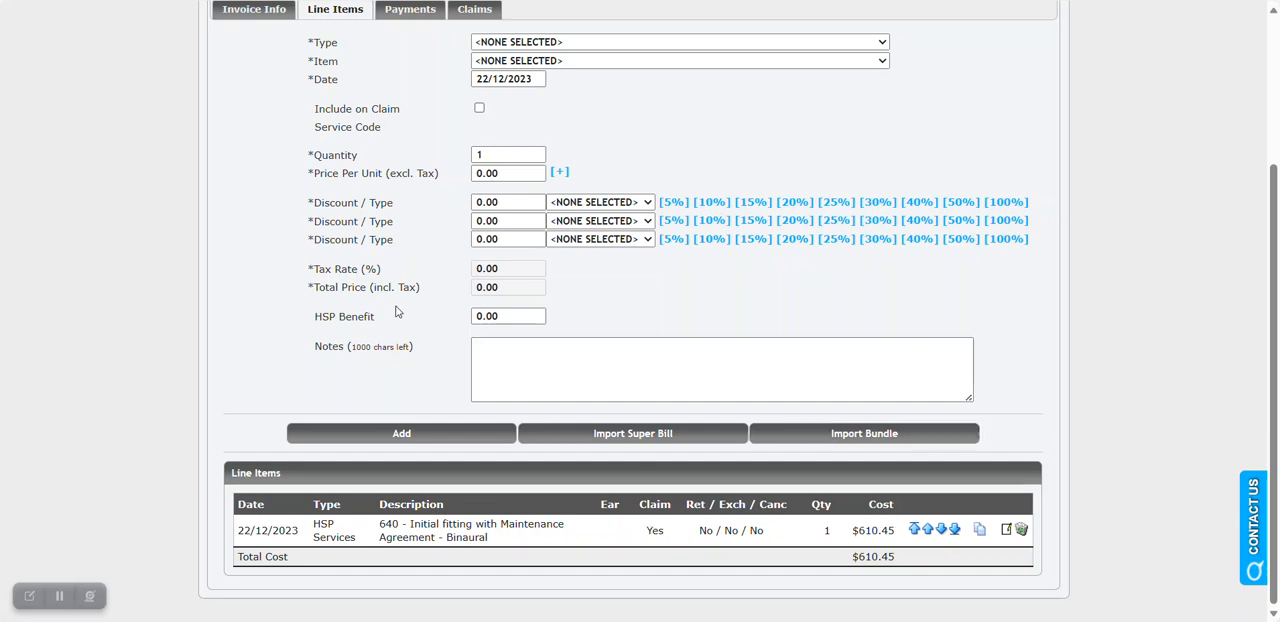
# Set the type of the next line item to Hearing Aid.
pyautogui.scroll(1, 381, 286)
pyautogui.click(567, 134)
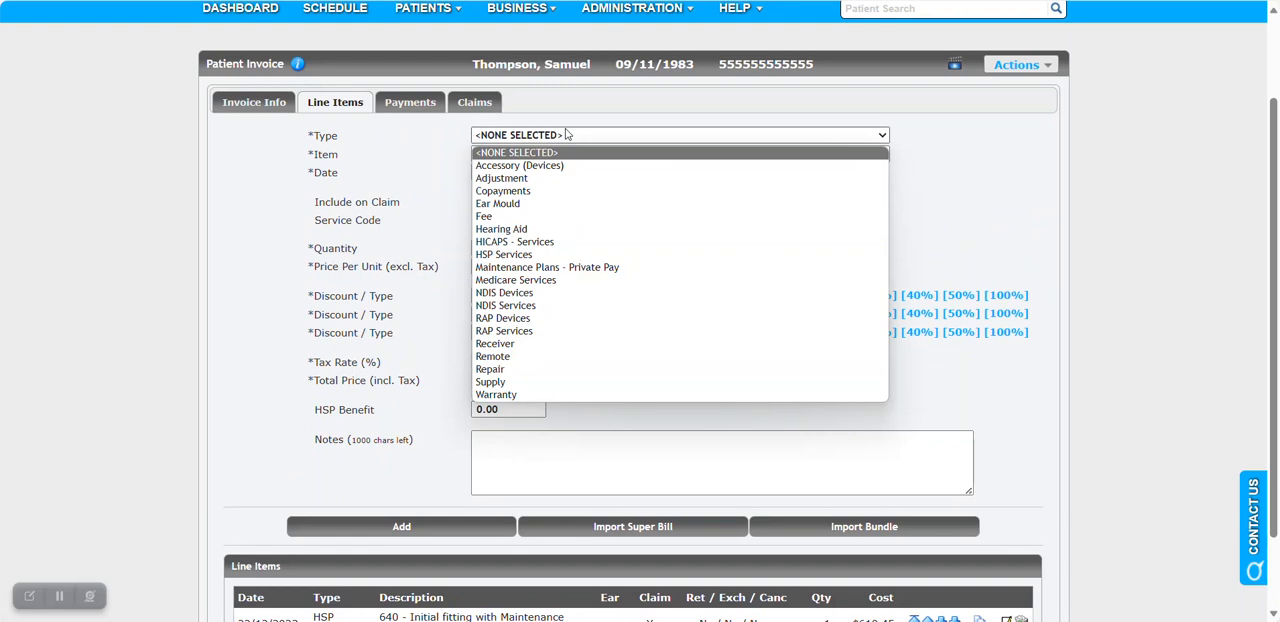
pyautogui.click(566, 231)
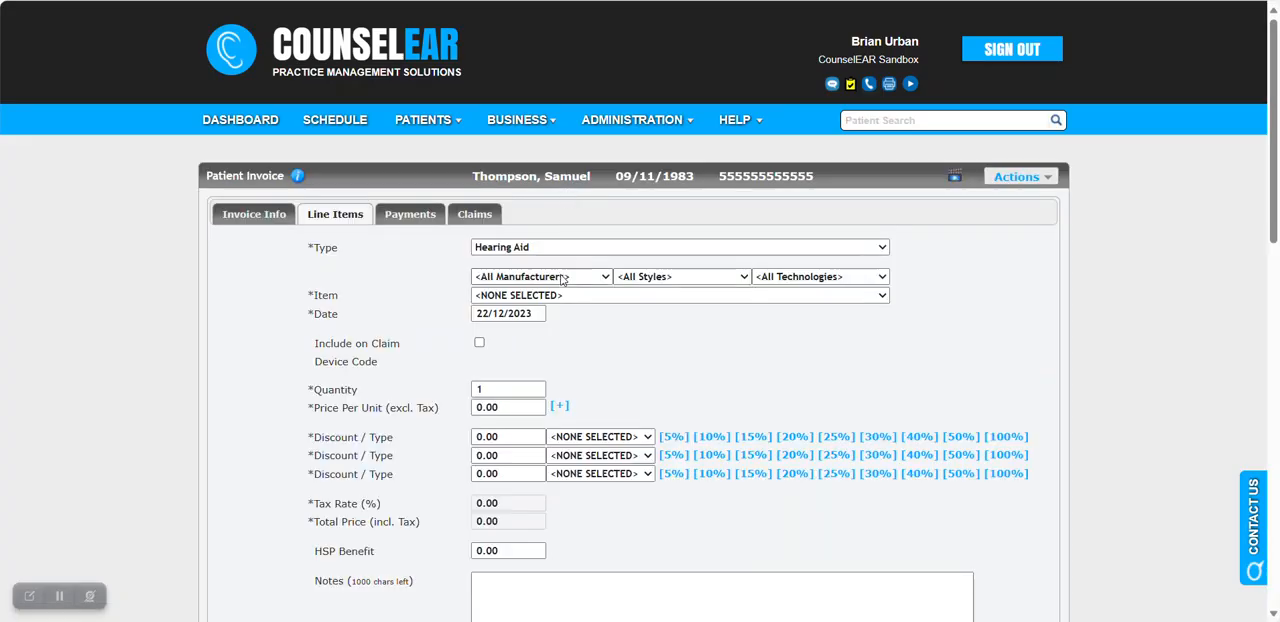
# Set the hearing aid item to Oticon More 1 miniRITE-R, check its device code, and include the item on the claim.
pyautogui.click(571, 295)
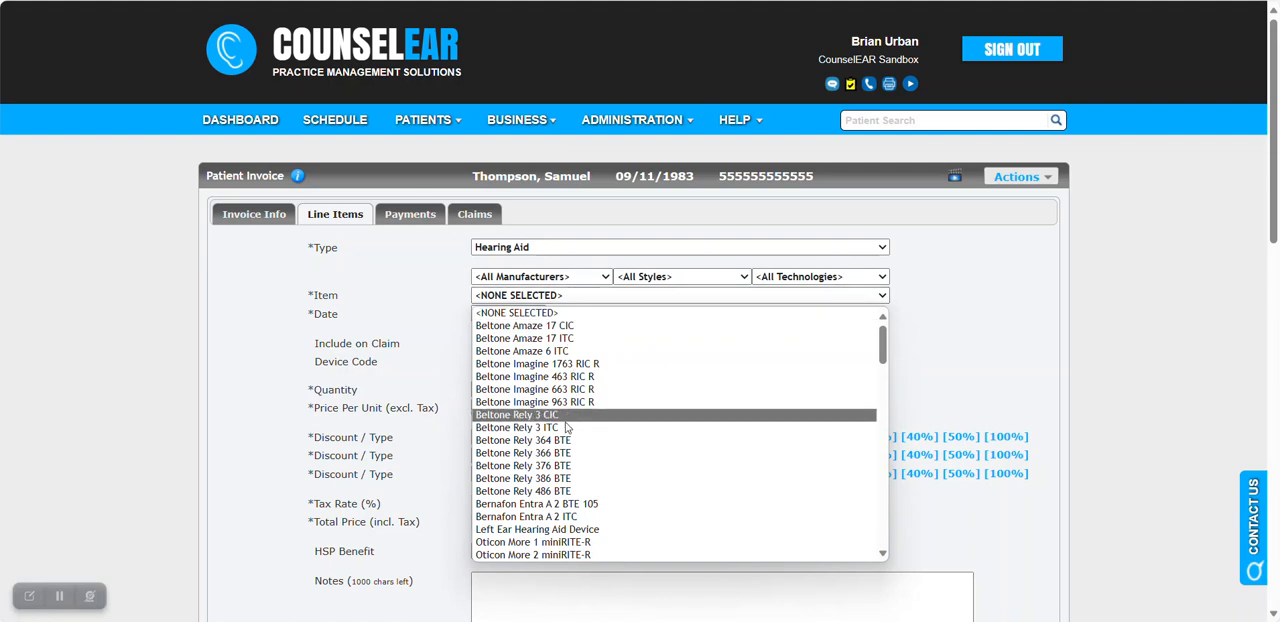
pyautogui.click(564, 543)
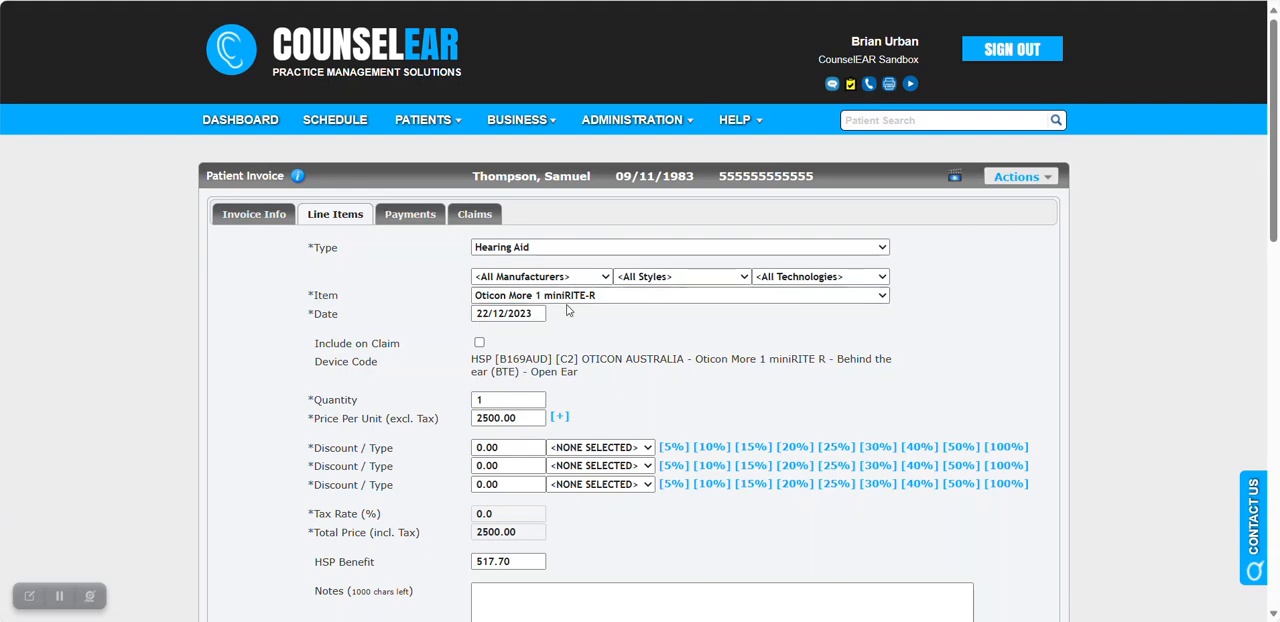
pyautogui.scroll(-1, 542, 302)
pyautogui.moveTo(496, 265); pyautogui.dragTo(549, 262)
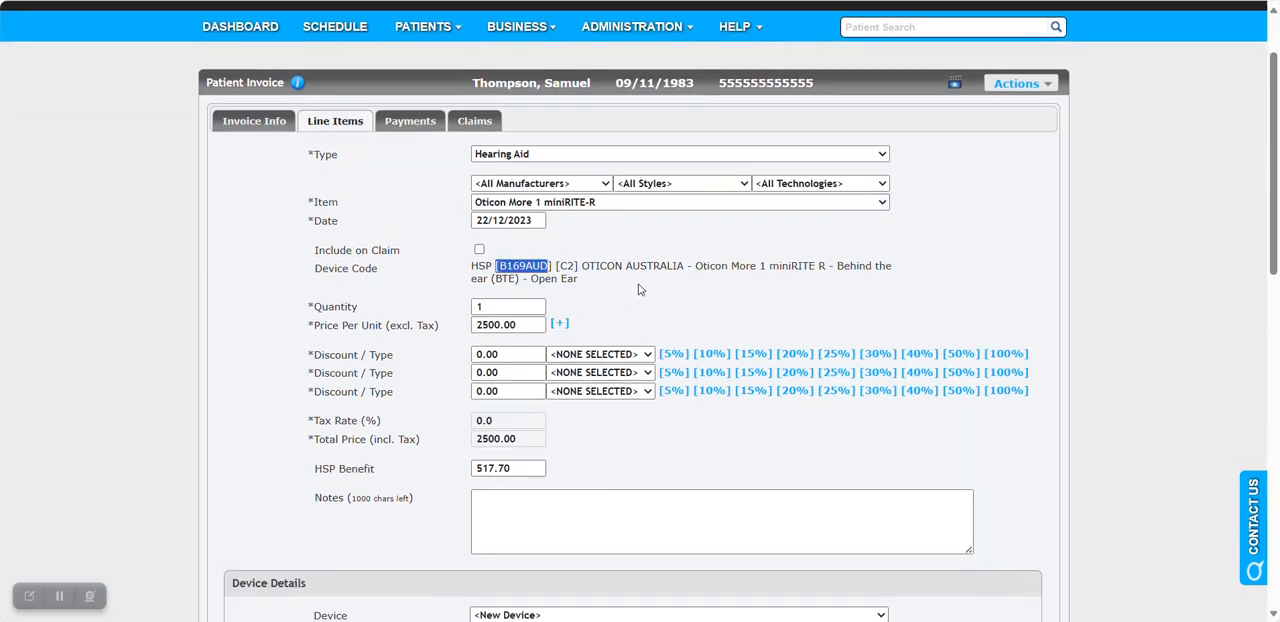
pyautogui.doubleClick(566, 265)
pyautogui.click(681, 297)
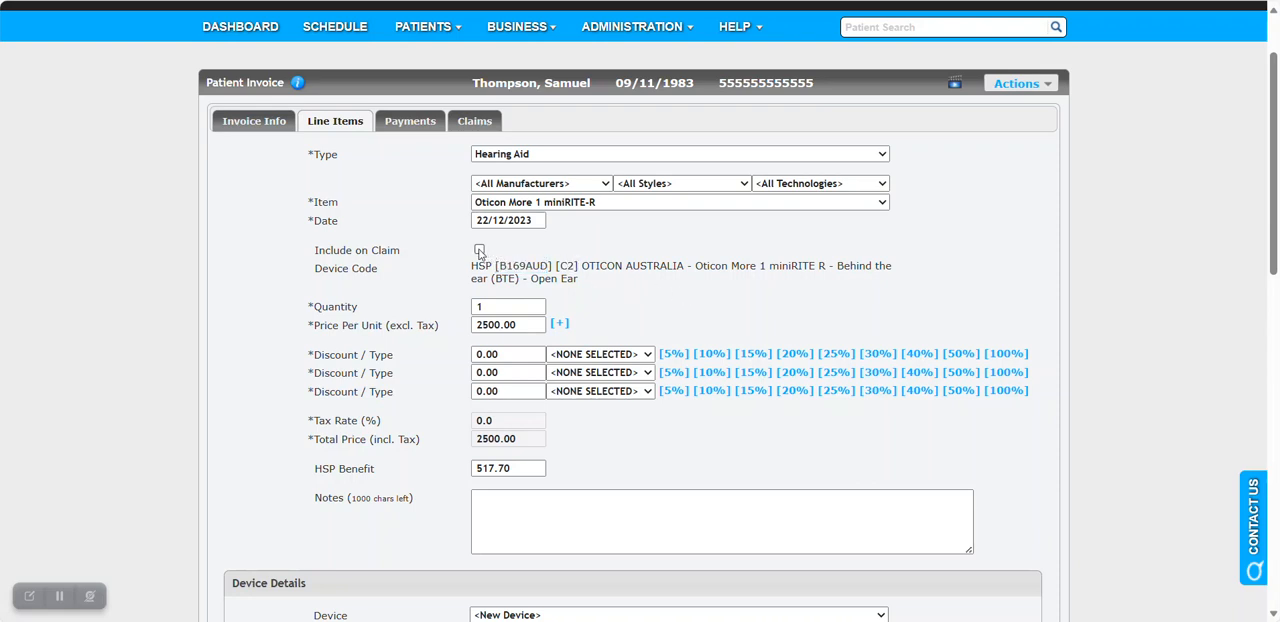
pyautogui.click(479, 251)
pyautogui.moveTo(404, 253); pyautogui.dragTo(316, 253)
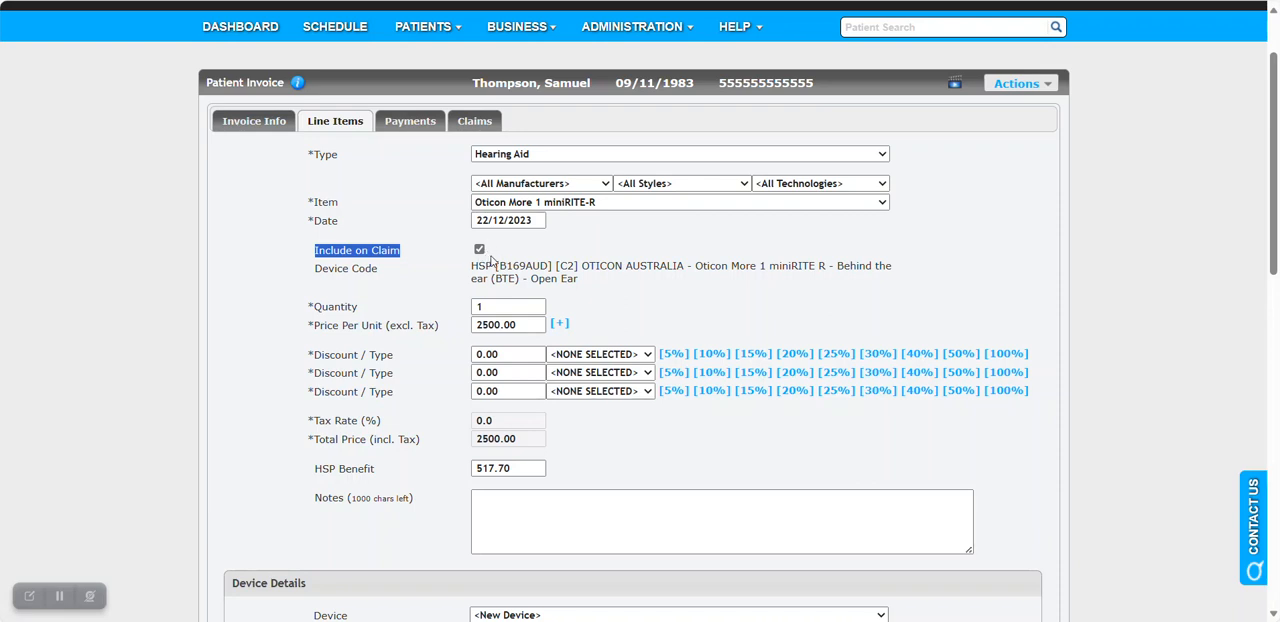
# Check the hearing aid's price per unit and its HSP benefit amount.
pyautogui.scroll(-2, 640, 240)
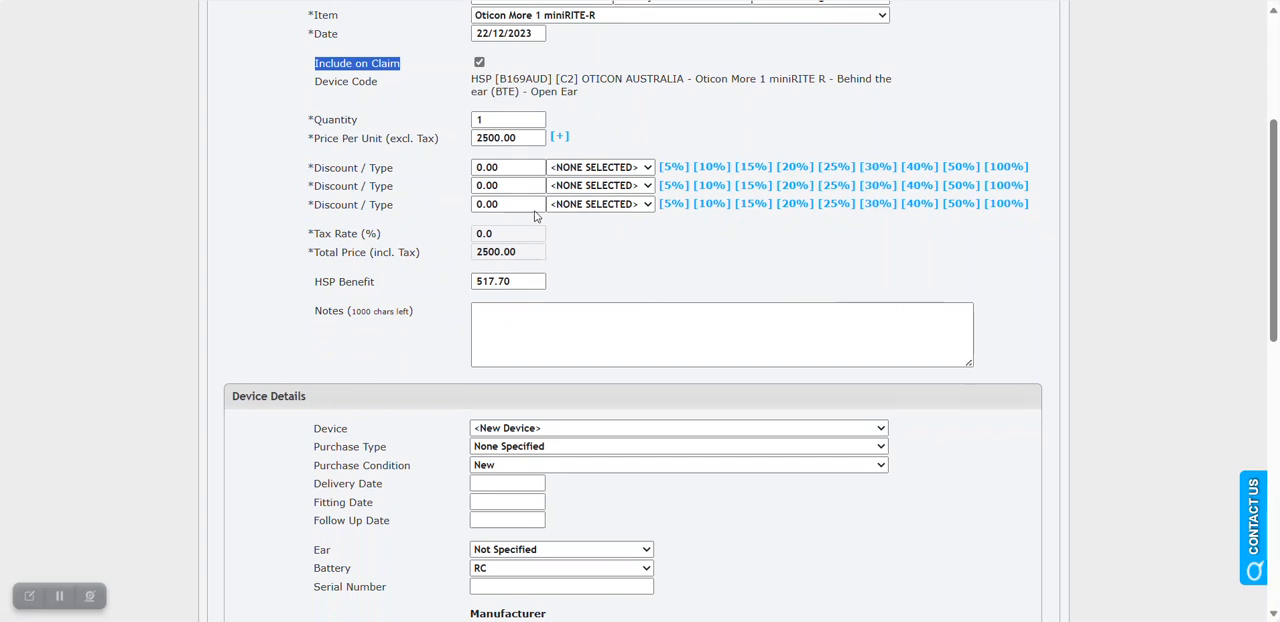
pyautogui.moveTo(518, 138); pyautogui.dragTo(479, 138)
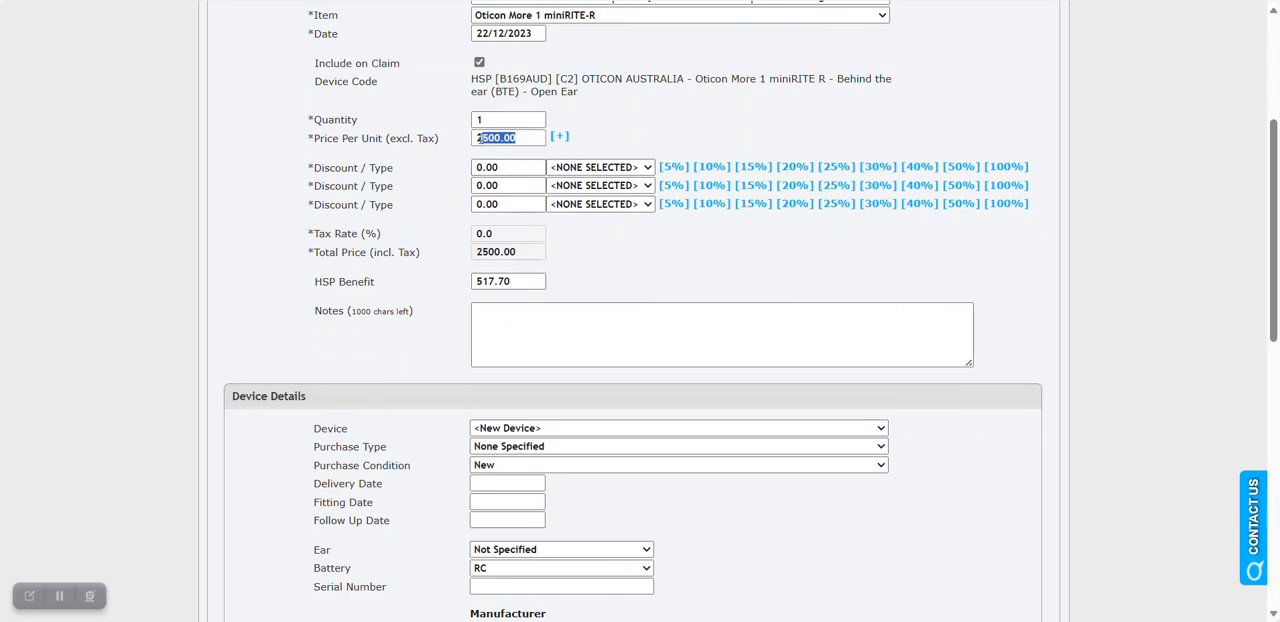
pyautogui.moveTo(520, 281); pyautogui.dragTo(474, 281)
pyautogui.click(600, 281)
pyautogui.scroll(1, 619, 288)
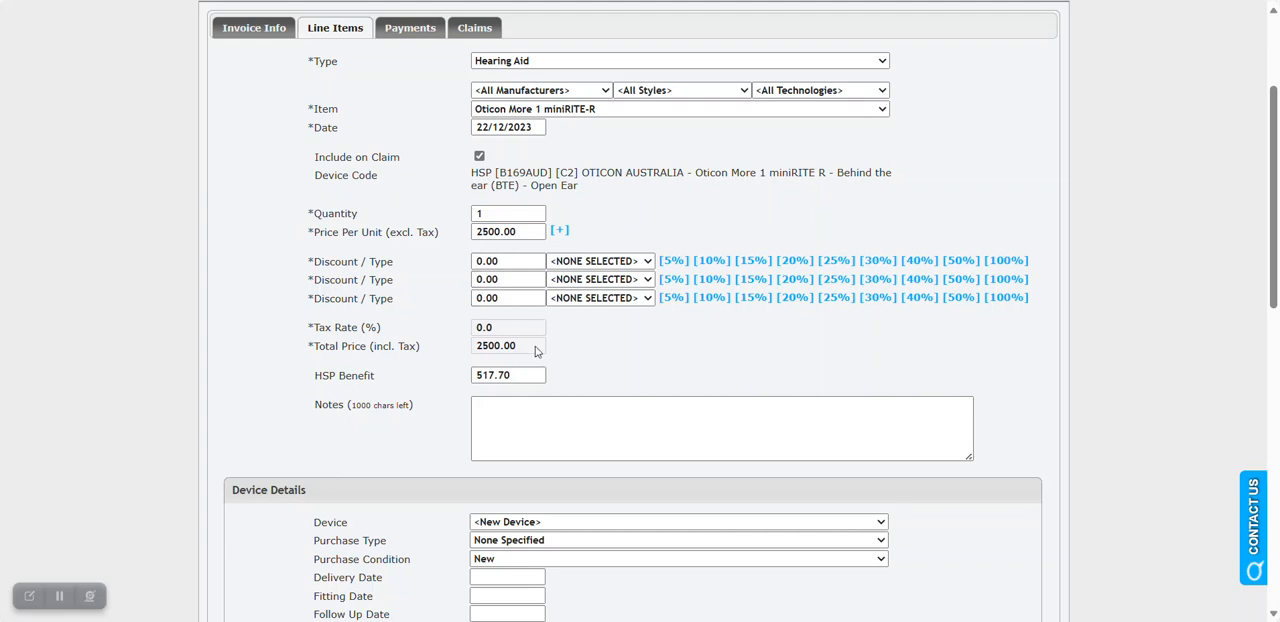
pyautogui.moveTo(511, 372); pyautogui.dragTo(476, 375)
pyautogui.click(594, 367)
pyautogui.scroll(-1, 625, 338)
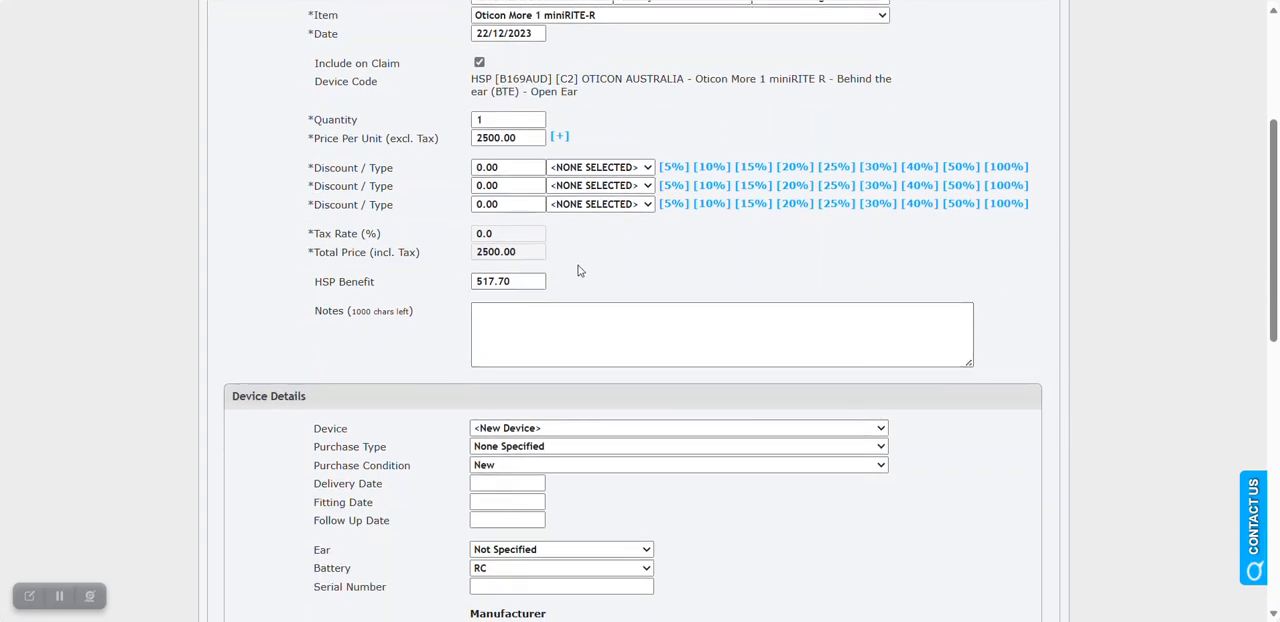
# Review the hearing aid's device details, including warranty and fitting fields, and add it to the invoice as a line item.
pyautogui.scroll(-2, 612, 267)
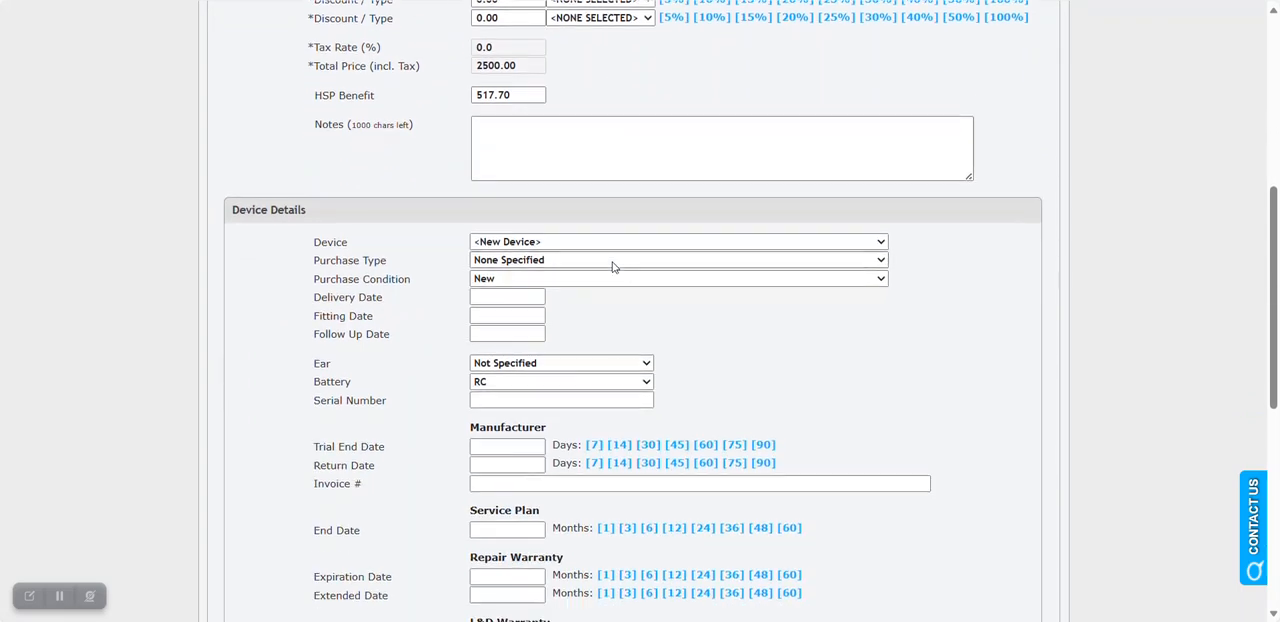
pyautogui.scroll(-1, 633, 300)
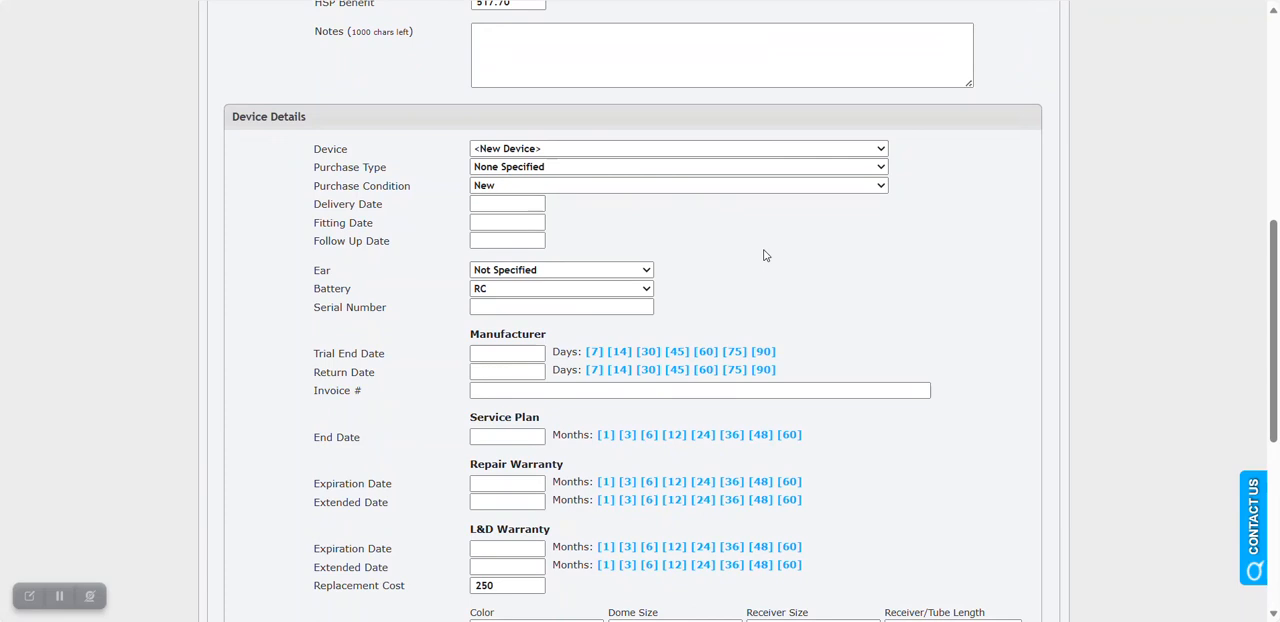
pyautogui.scroll(-1, 764, 255)
pyautogui.scroll(-1, 796, 223)
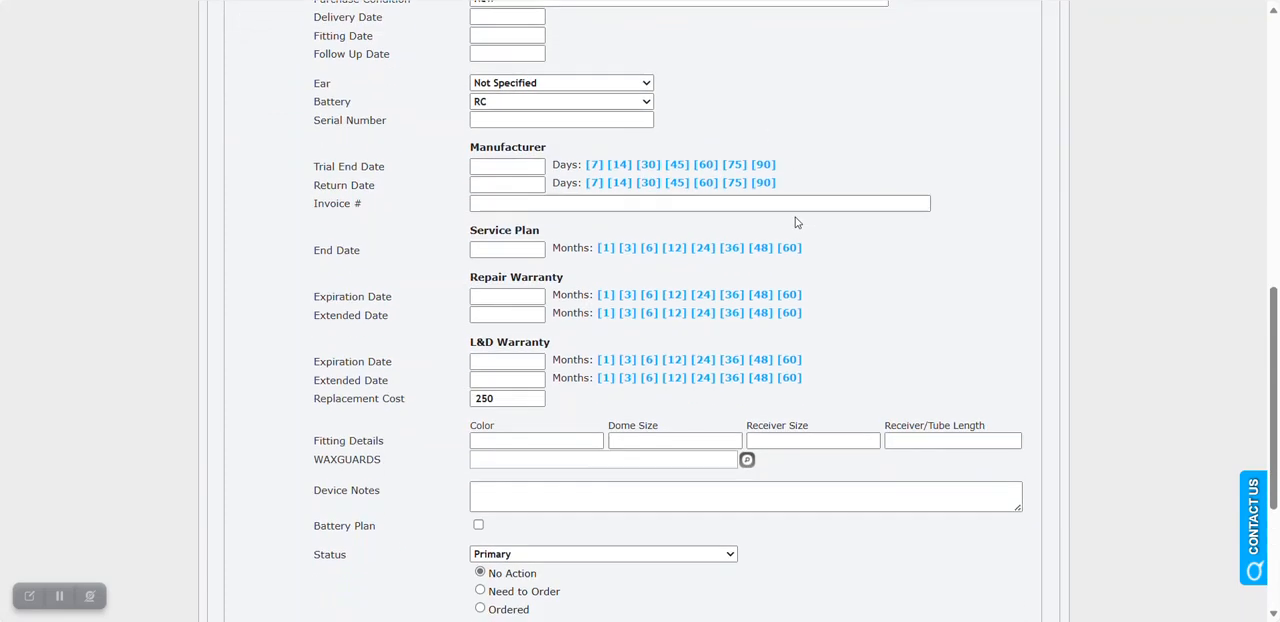
pyautogui.scroll(-1, 830, 152)
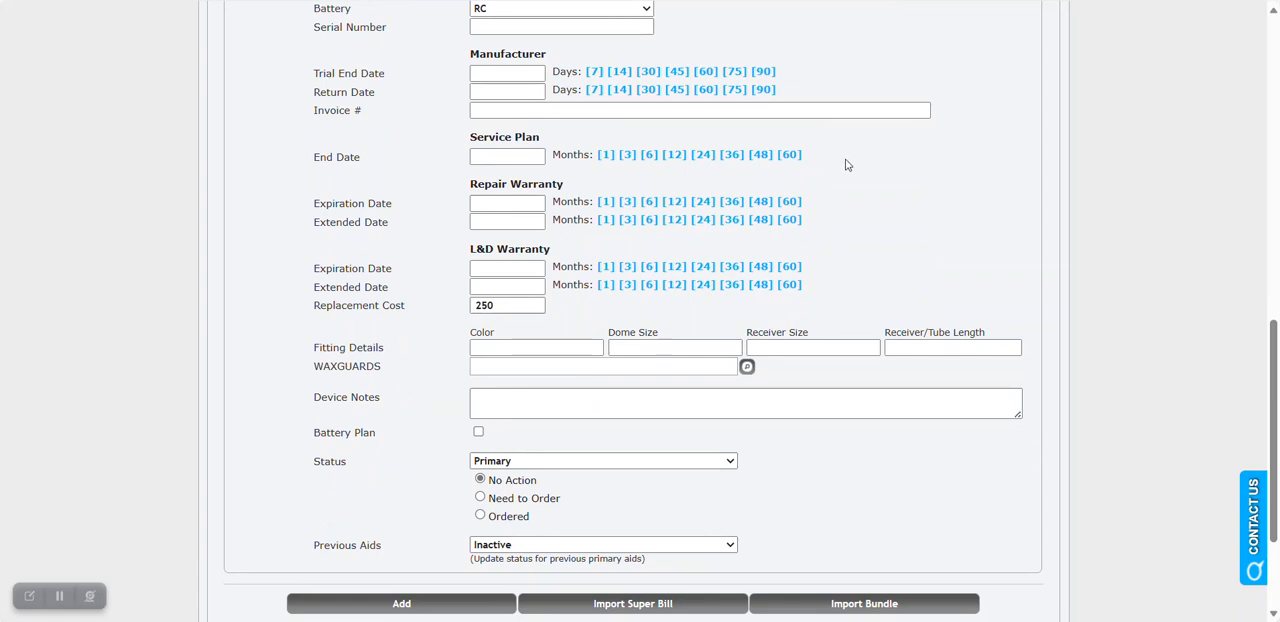
pyautogui.scroll(-1, 545, 378)
pyautogui.scroll(-1, 538, 370)
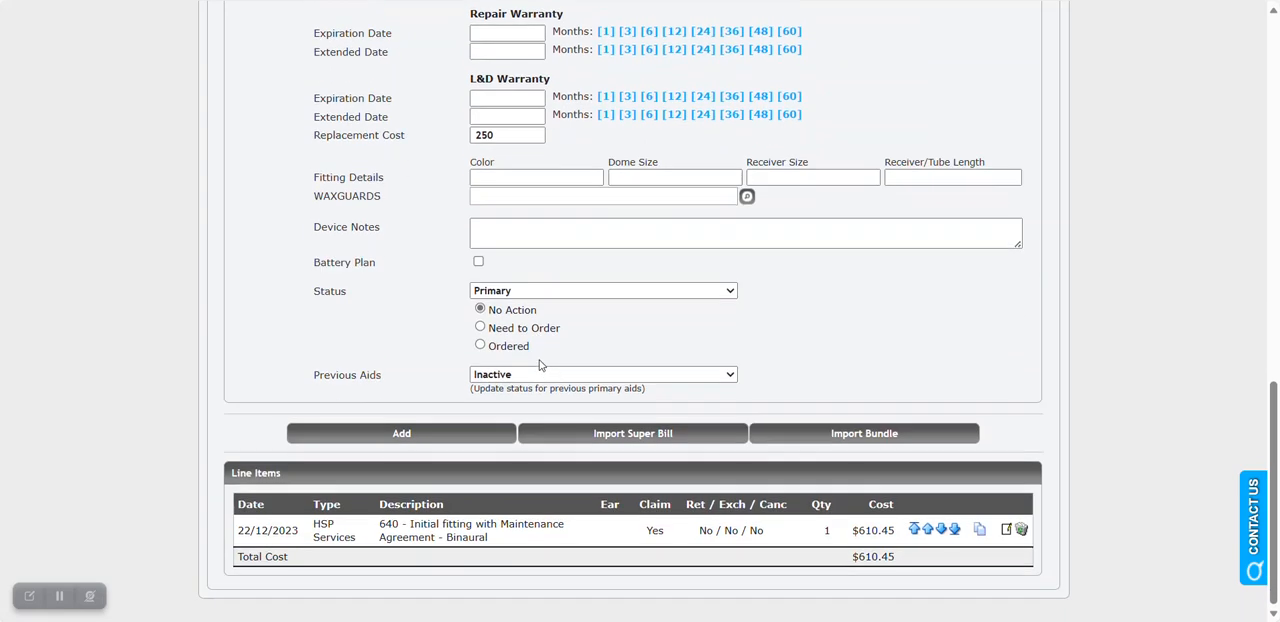
pyautogui.scroll(1, 386, 246)
pyautogui.moveTo(318, 268); pyautogui.dragTo(1000, 222)
pyautogui.click(1000, 222)
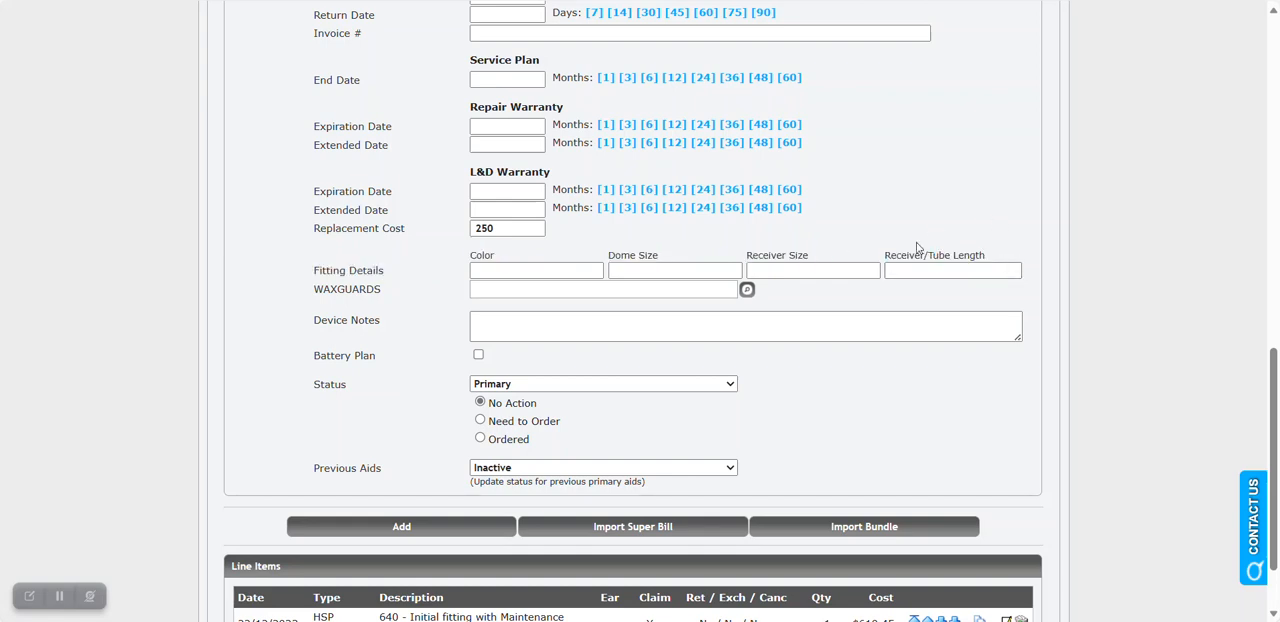
pyautogui.click(454, 537)
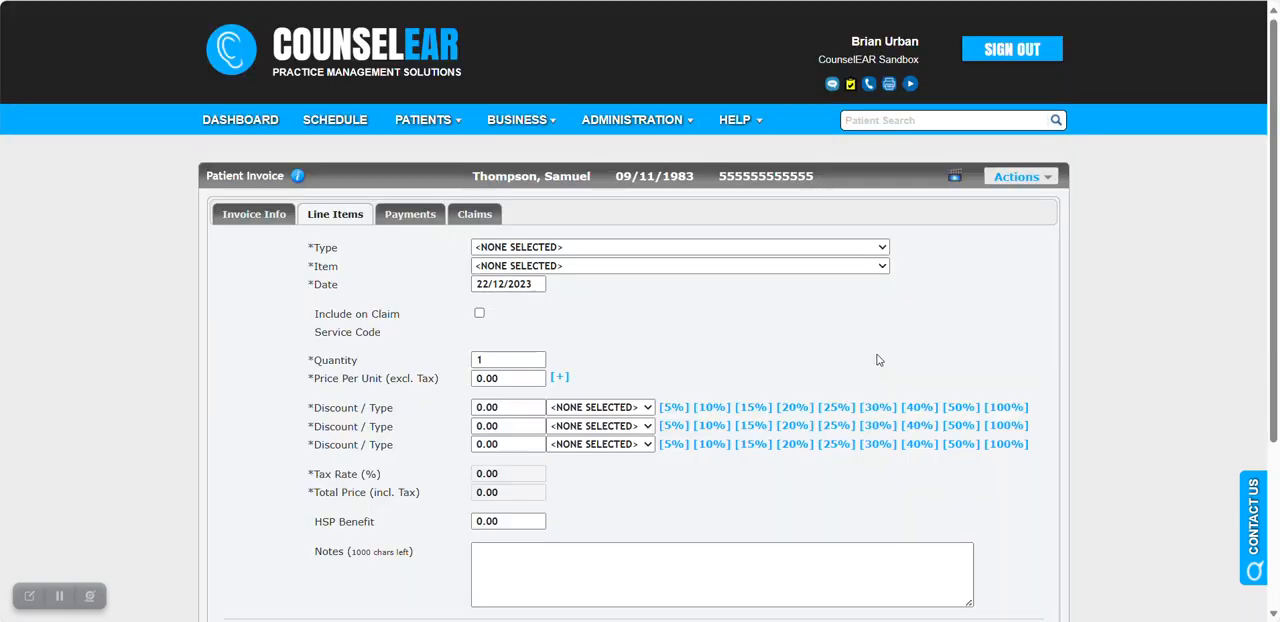
# Copy the Oticon More 1 miniRITE-R line item and save the copy as the invoice's second hearing aid.
pyautogui.scroll(-2, 877, 359)
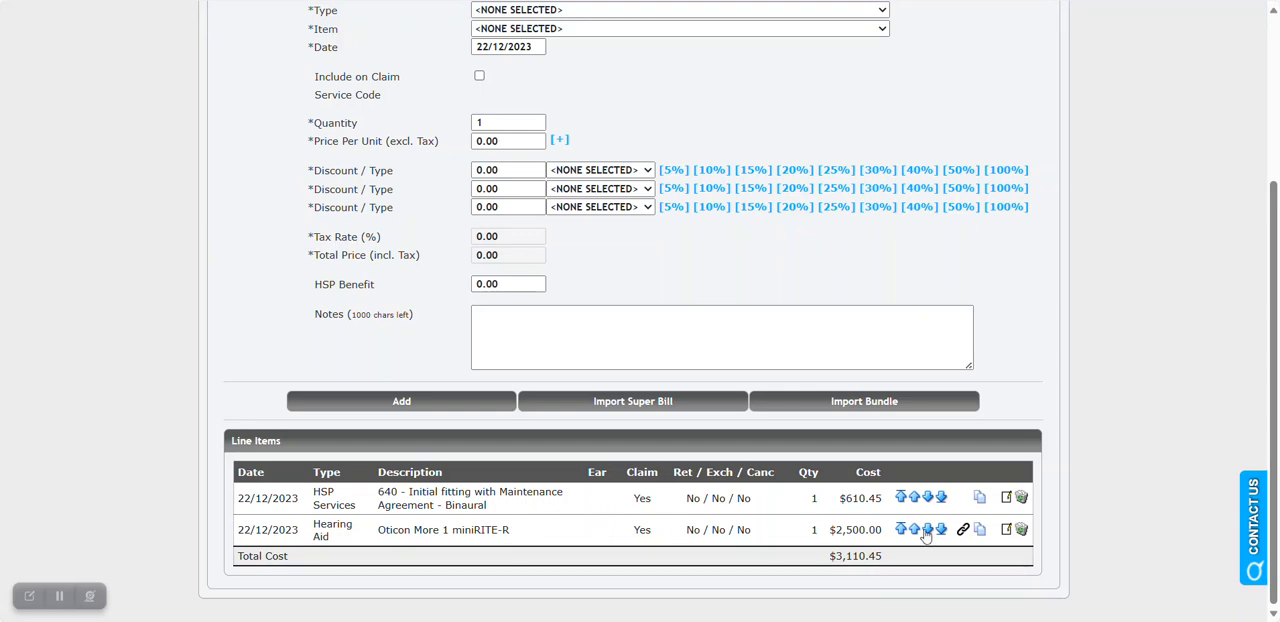
pyautogui.click(980, 530)
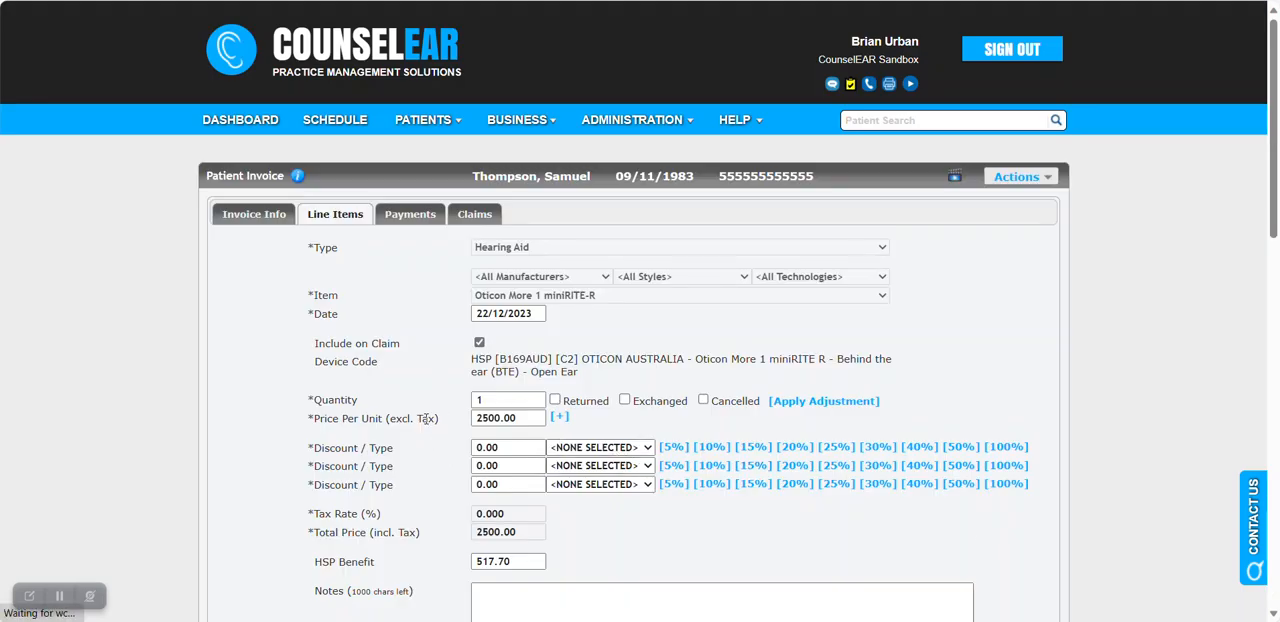
pyautogui.scroll(-2, 442, 410)
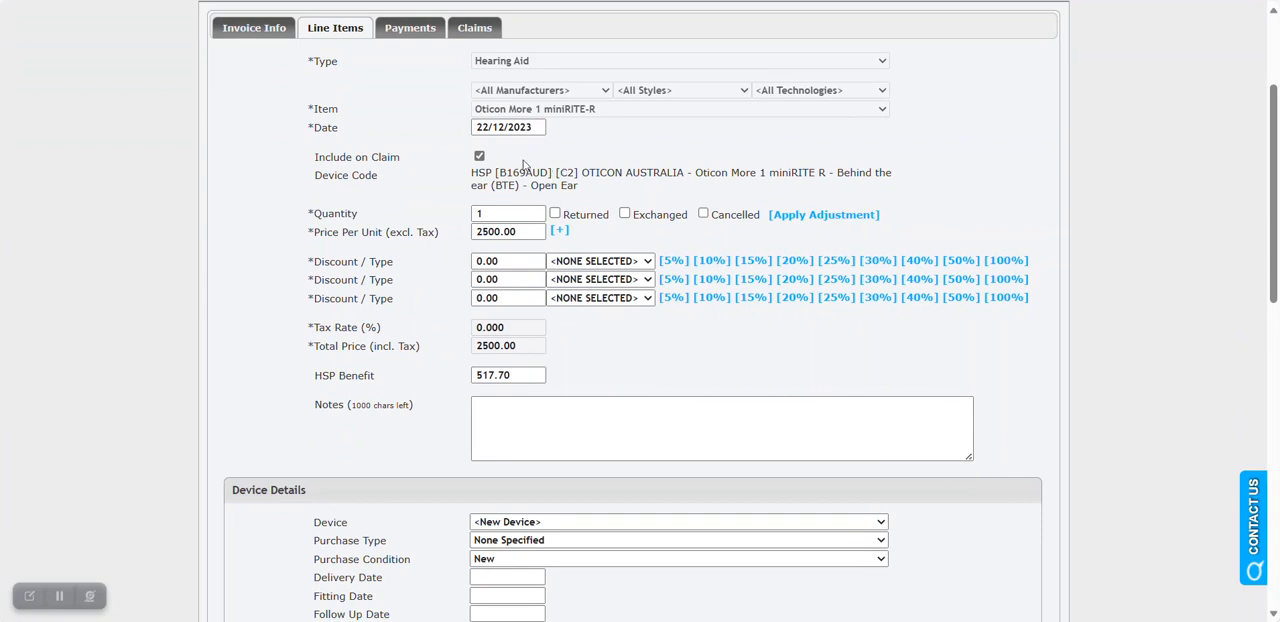
pyautogui.scroll(-1, 442, 213)
pyautogui.scroll(-7, 438, 214)
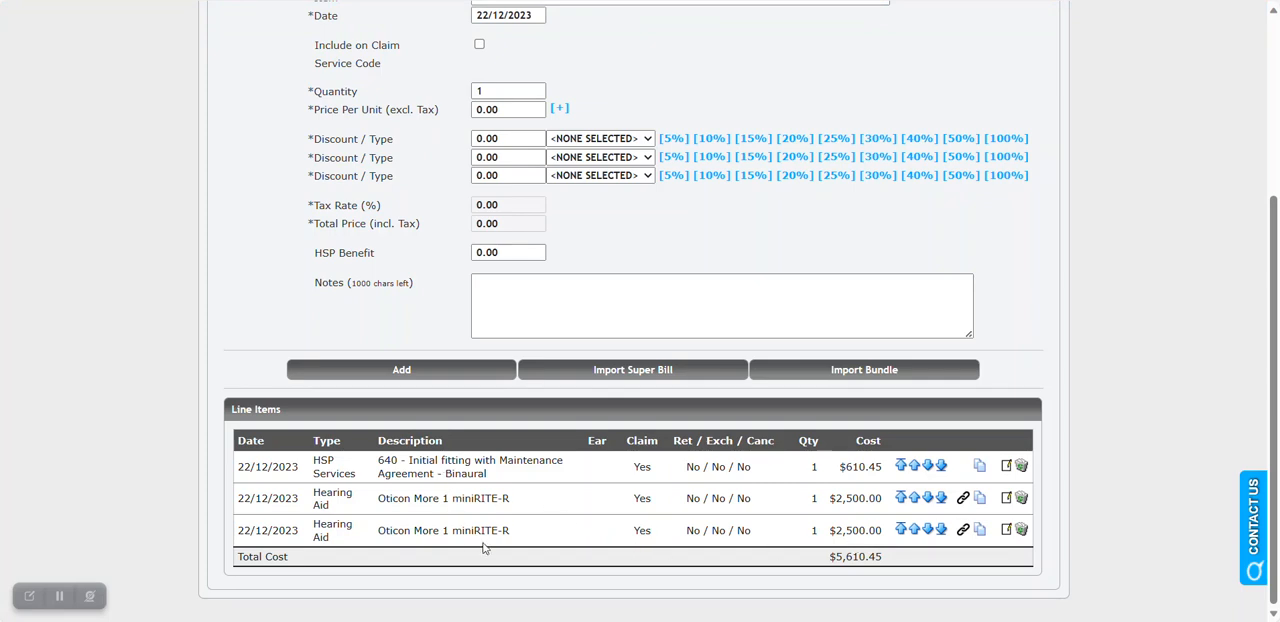
pyautogui.scroll(5, 1069, 435)
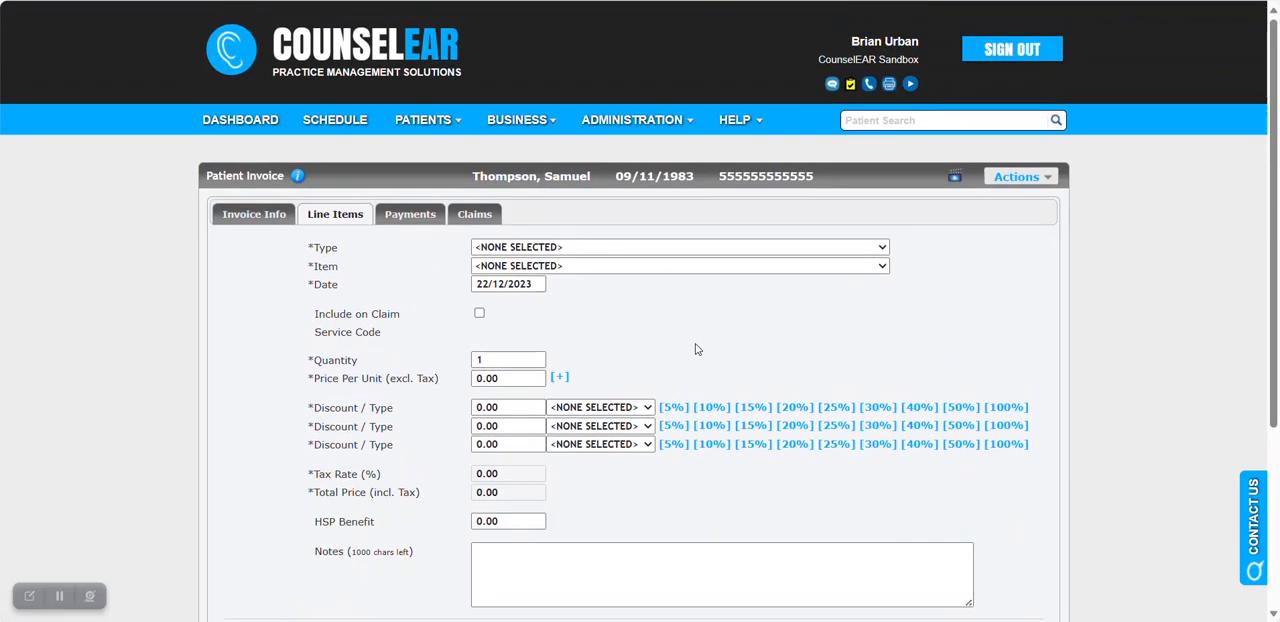
pyautogui.click(657, 250)
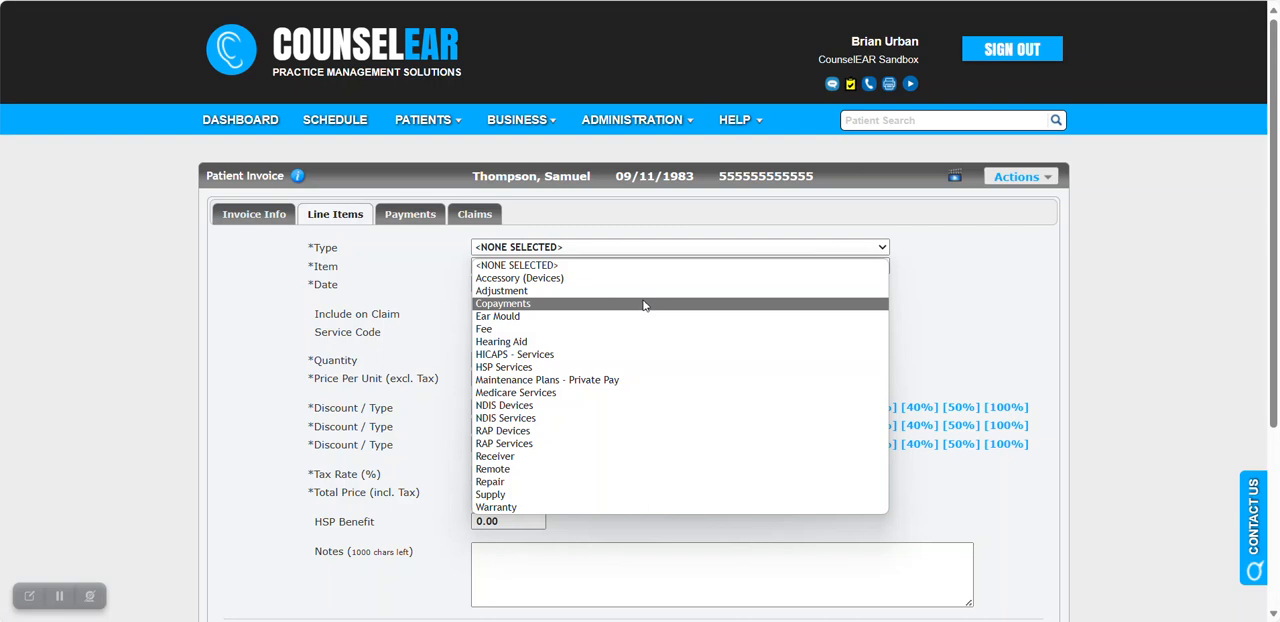
pyautogui.click(940, 298)
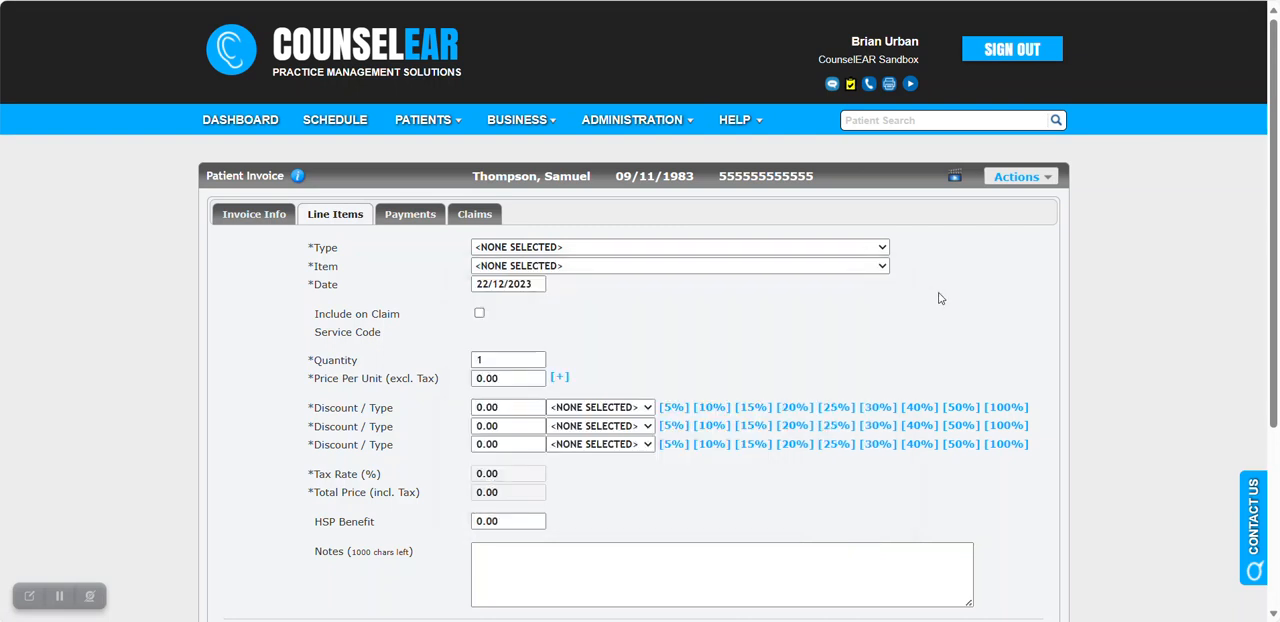
# Check the invoice's total, patient and insurance amounts due, and open the form documents for this invoice.
pyautogui.click(413, 222)
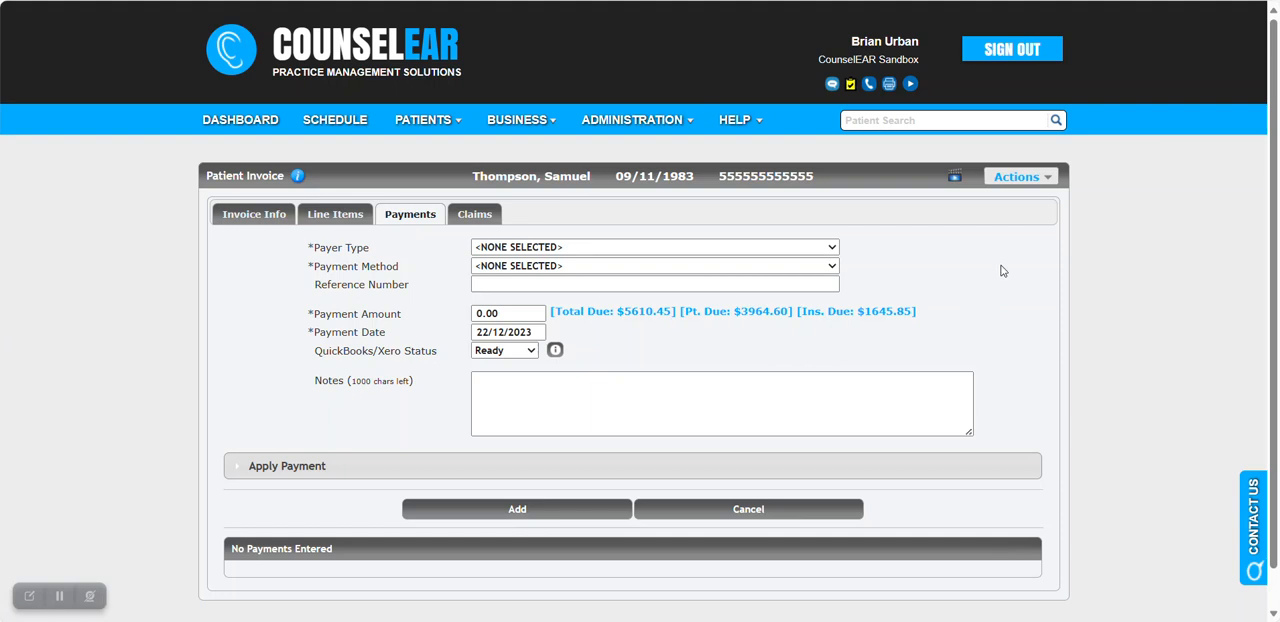
pyautogui.click(1044, 184)
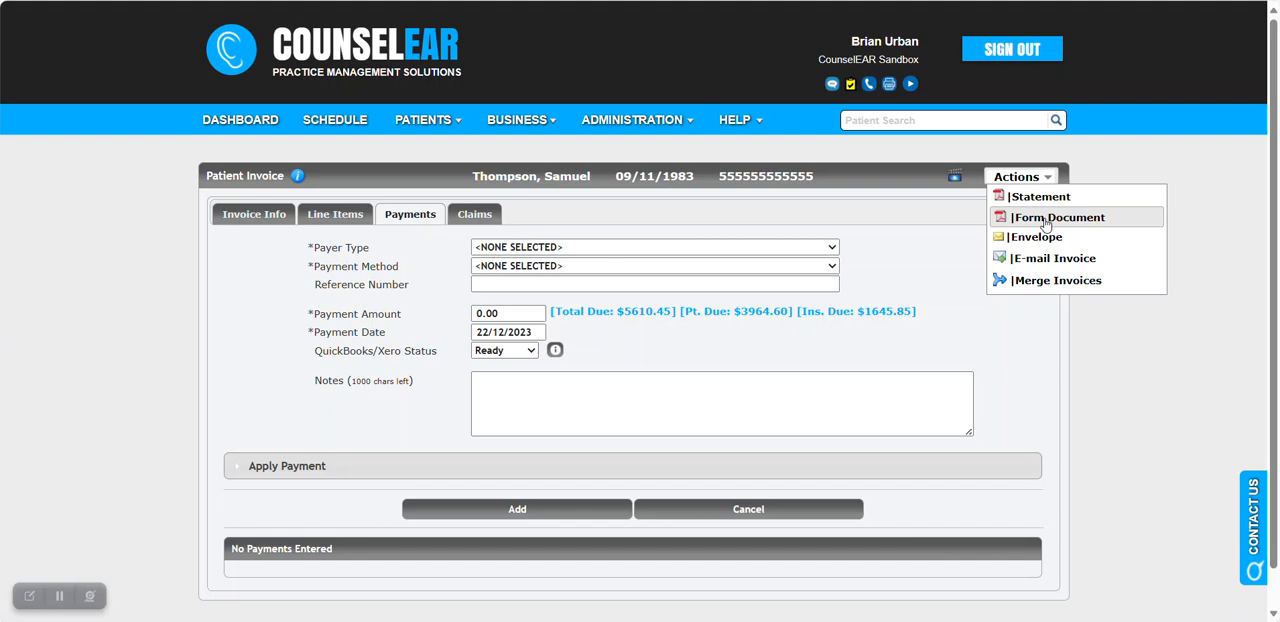
pyautogui.click(1045, 218)
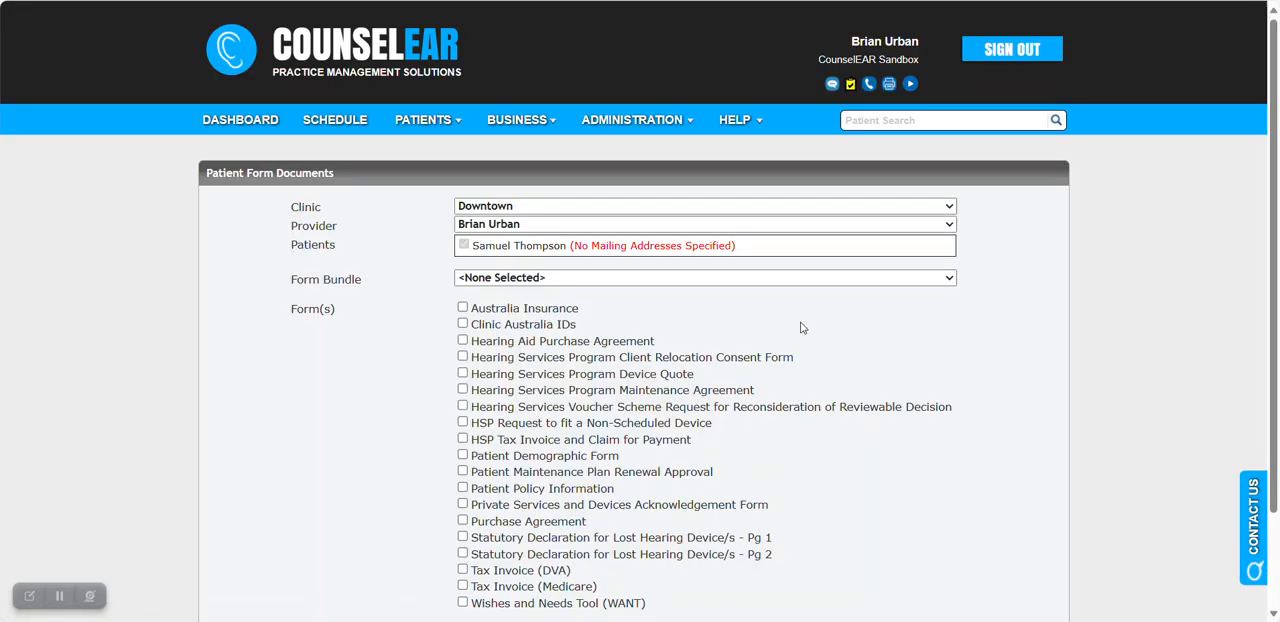
pyautogui.scroll(-2, 801, 327)
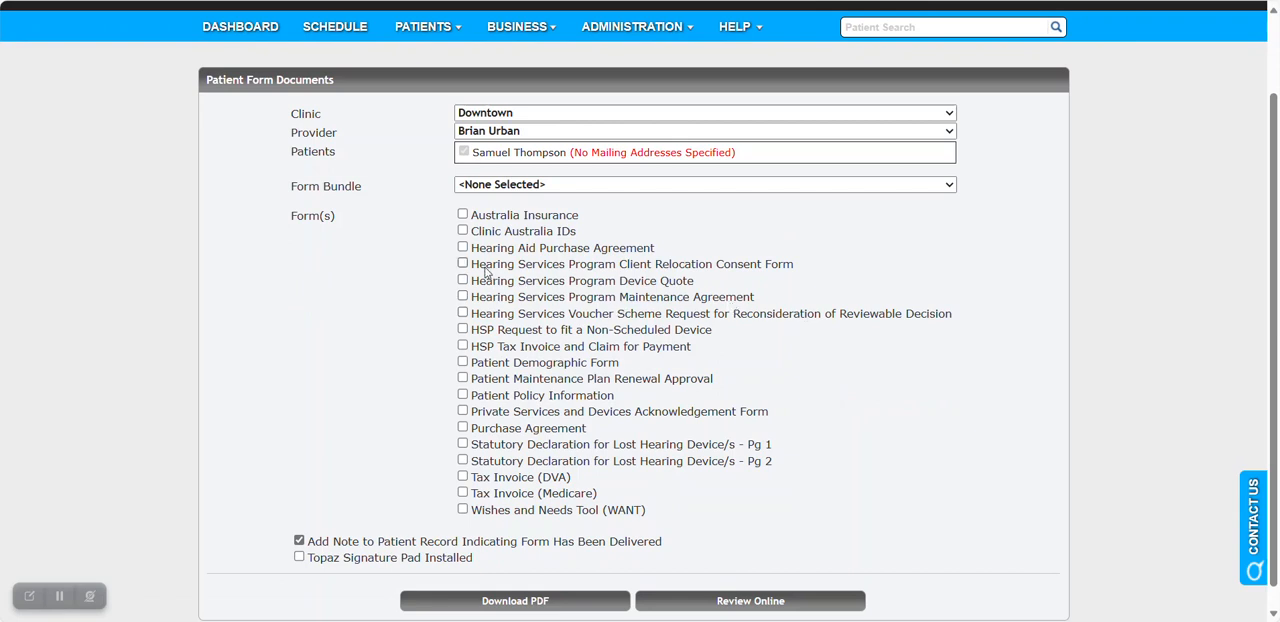
pyautogui.moveTo(466, 263); pyautogui.dragTo(708, 268)
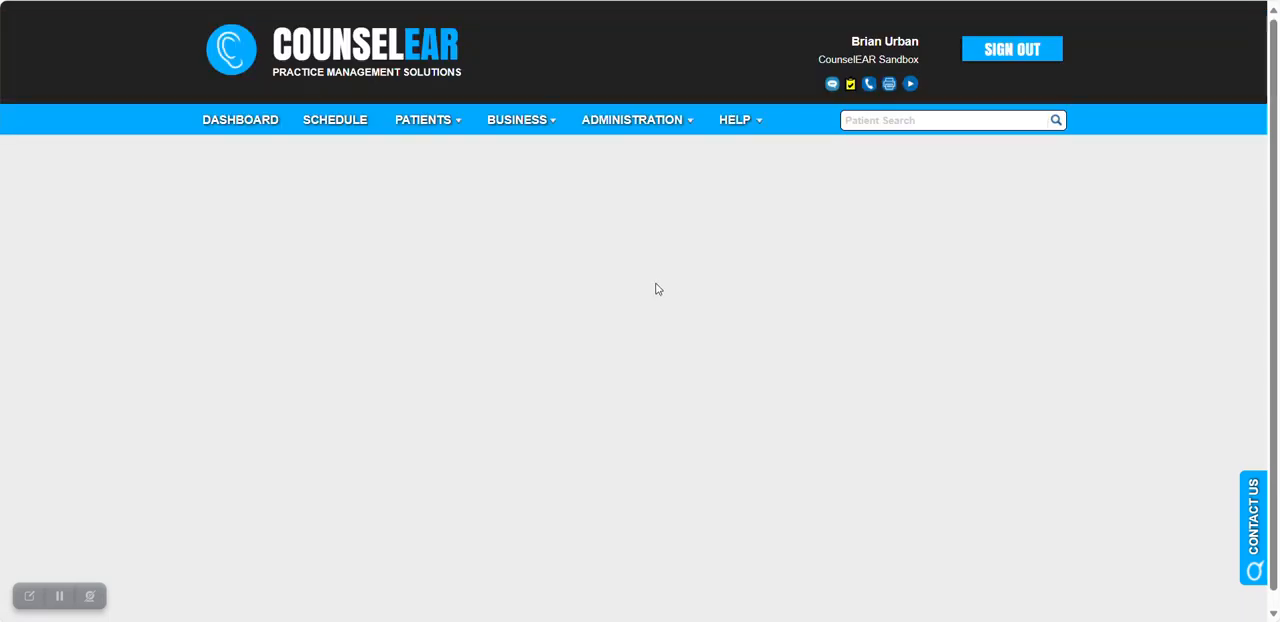
pyautogui.click(463, 308)
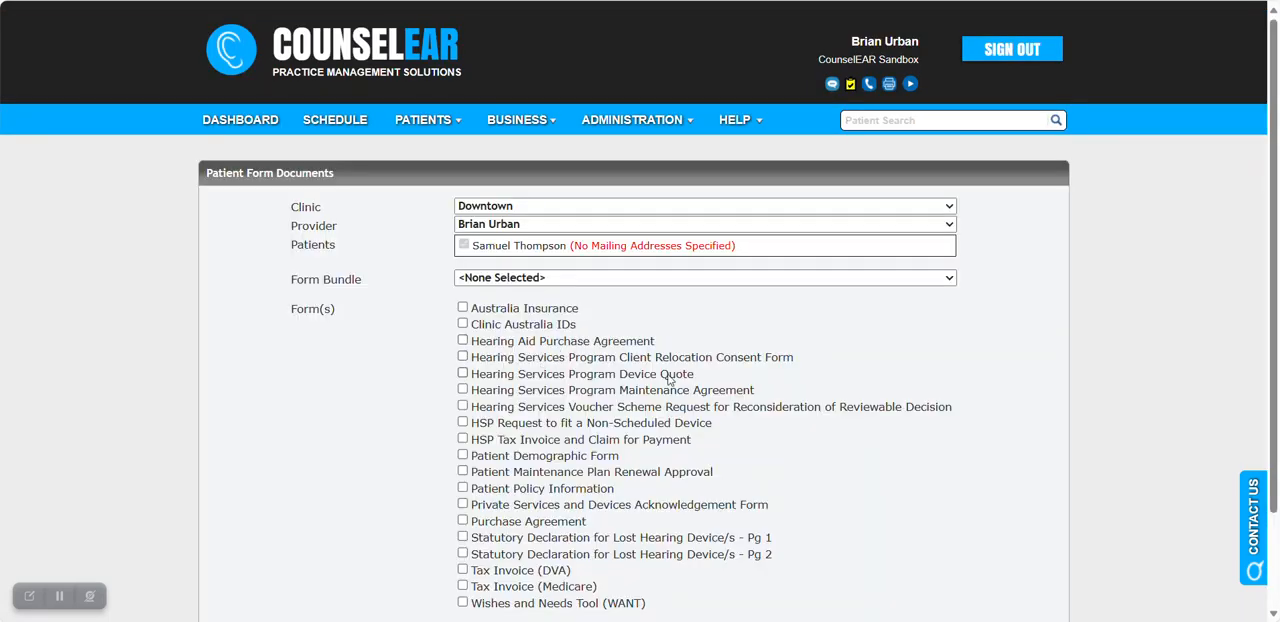
# Select the Hearing Services Program Device Quote form and download it as a PDF.
pyautogui.moveTo(694, 374); pyautogui.dragTo(463, 381)
pyautogui.click(463, 380)
pyautogui.scroll(-1, 839, 335)
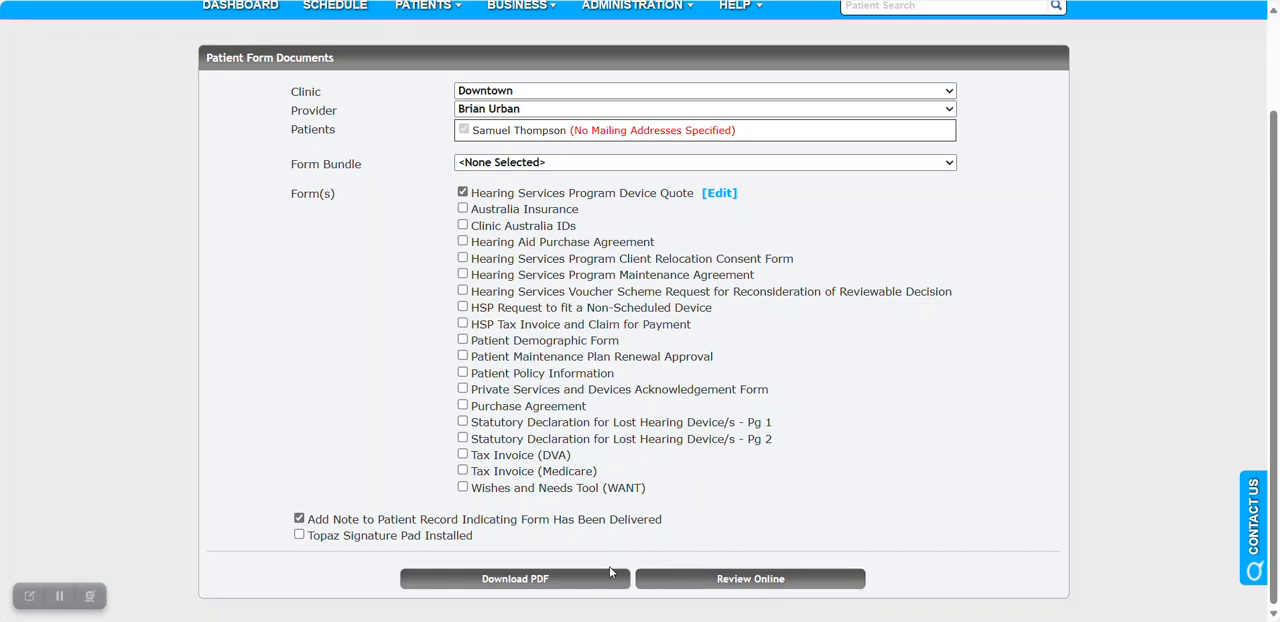
pyautogui.click(567, 582)
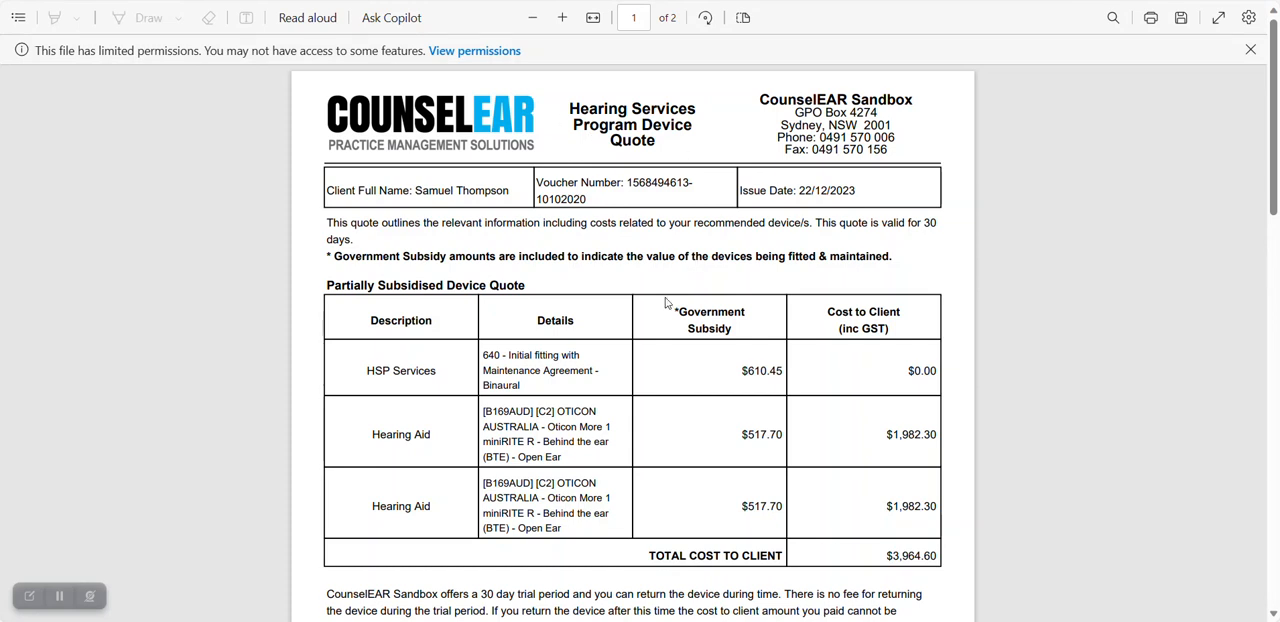
# Examine the device quote PDF, covering the subsidy and client costs, the terms and the signature section.
pyautogui.scroll(-1, 670, 303)
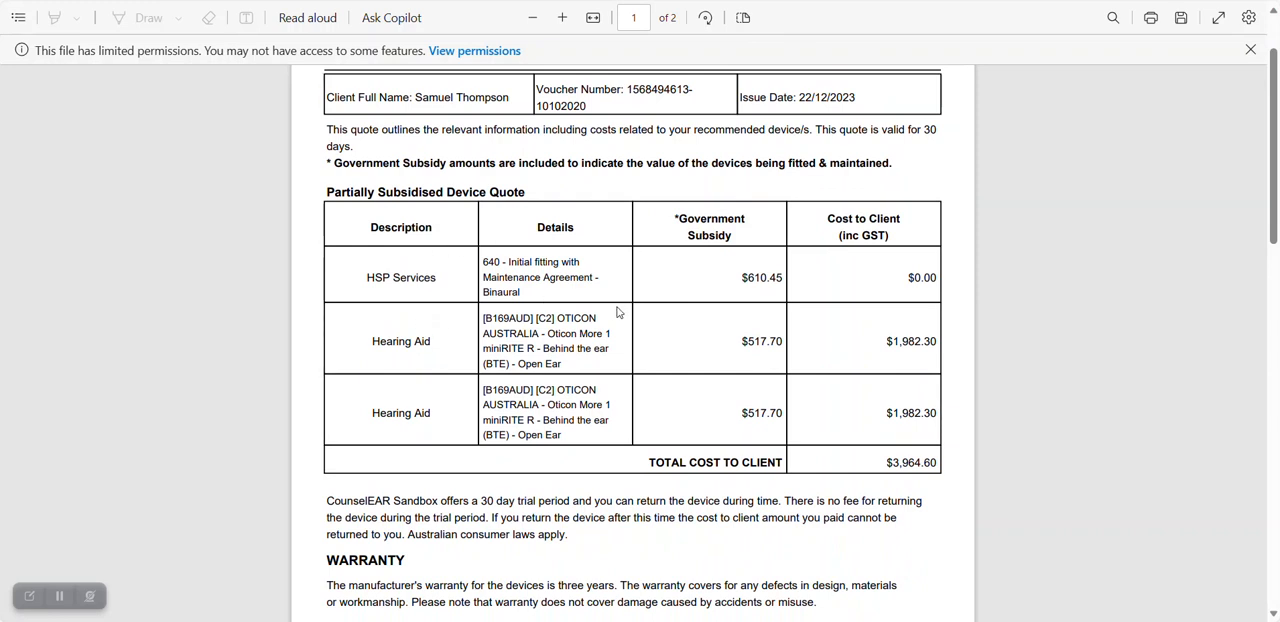
pyautogui.scroll(-1, 677, 299)
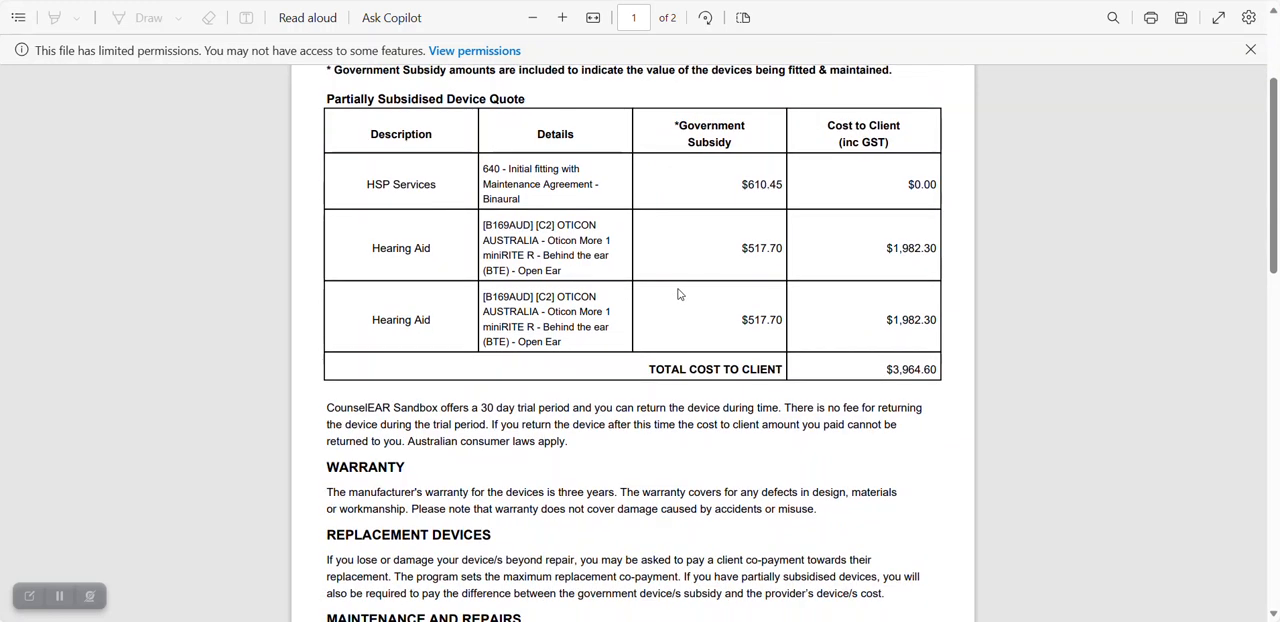
pyautogui.scroll(-1, 685, 296)
pyautogui.moveTo(884, 276); pyautogui.dragTo(940, 278)
pyautogui.scroll(-7, 627, 326)
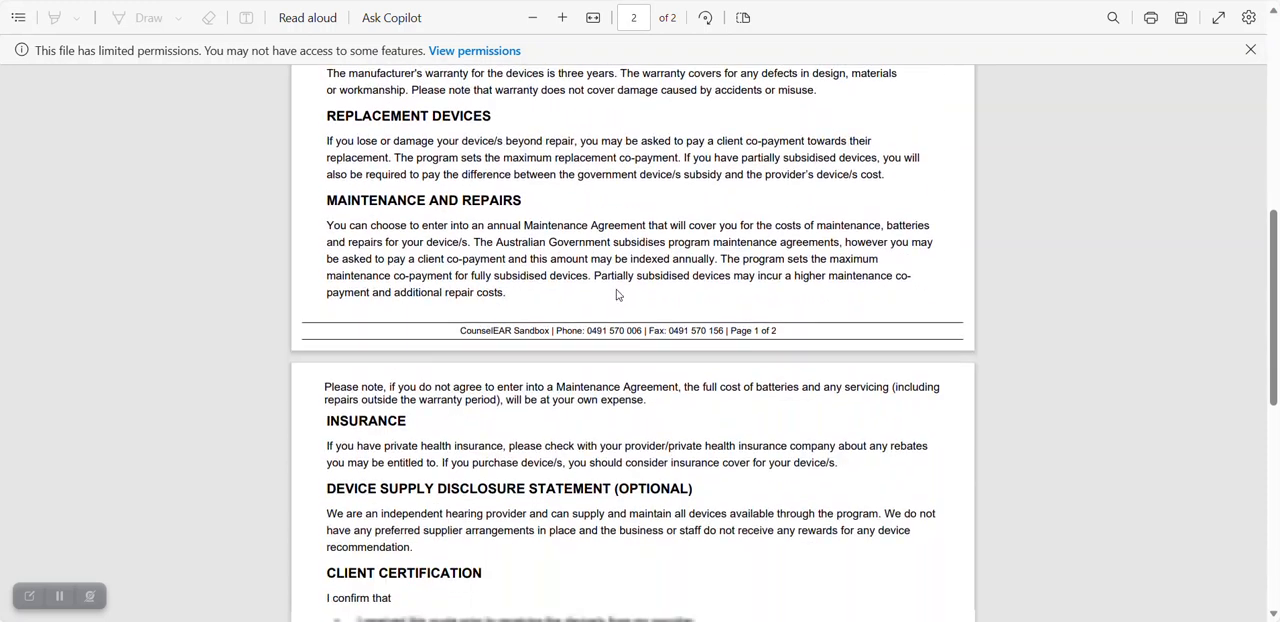
pyautogui.scroll(-2, 619, 279)
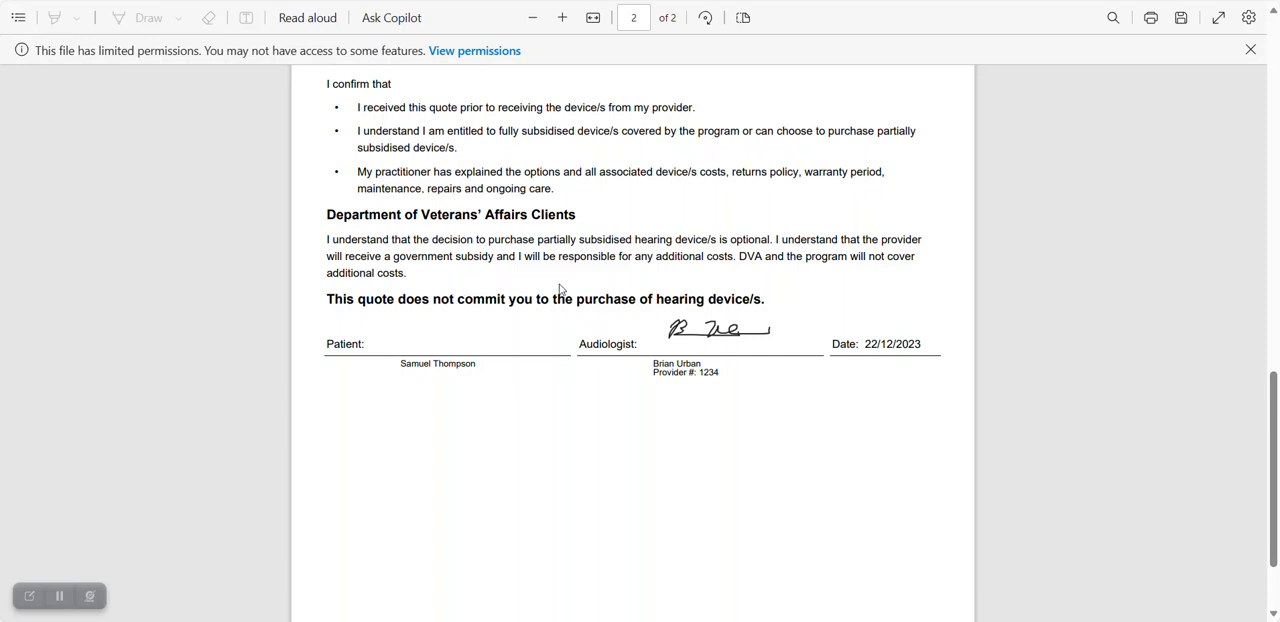
# Look back through the device quote from its terms up to the subsidy and client cost table, and return to the invoice.
pyautogui.scroll(8, 560, 289)
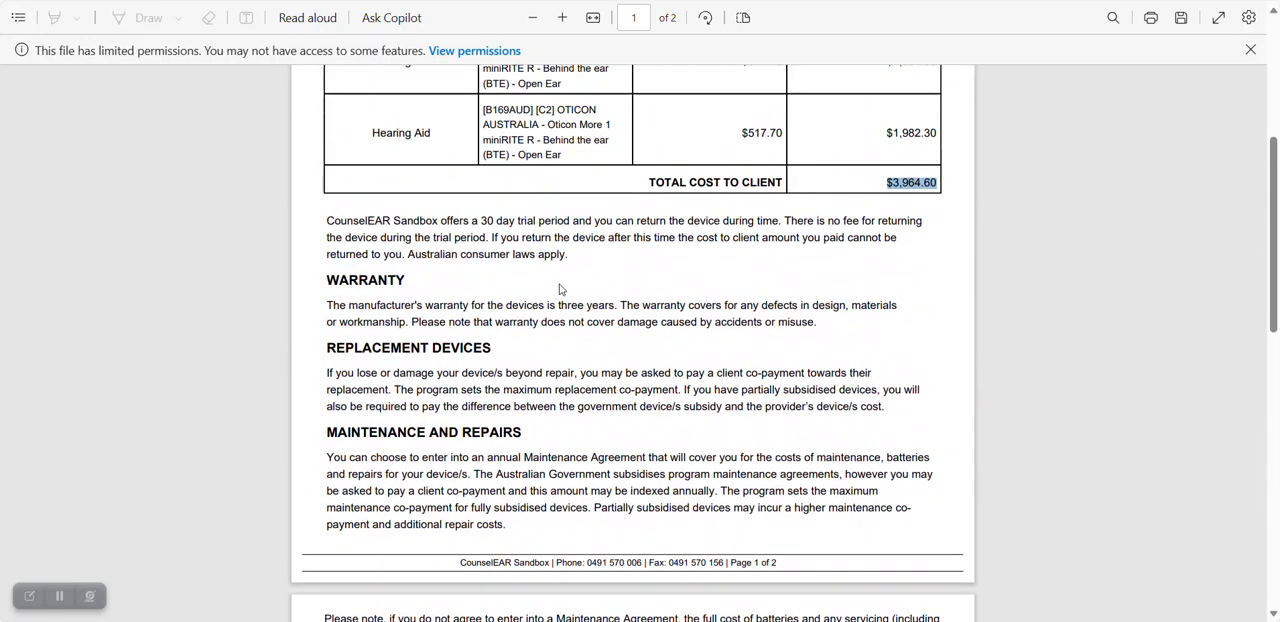
pyautogui.scroll(3, 560, 289)
pyautogui.scroll(2, 561, 287)
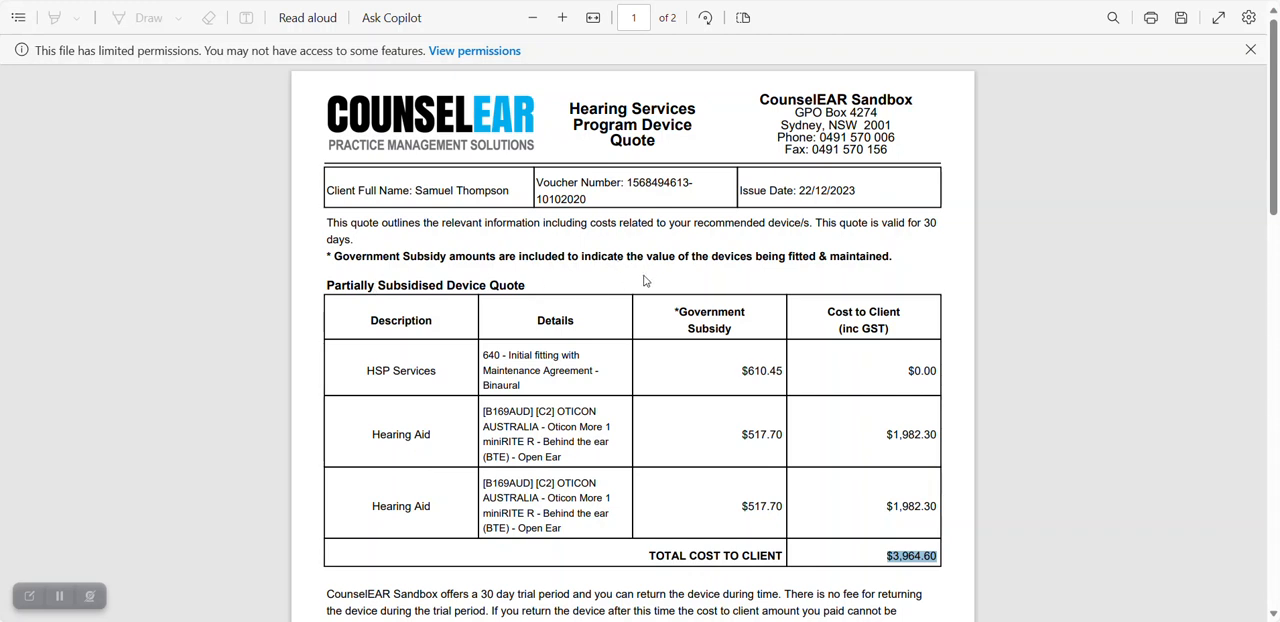
pyautogui.click(280, 1)
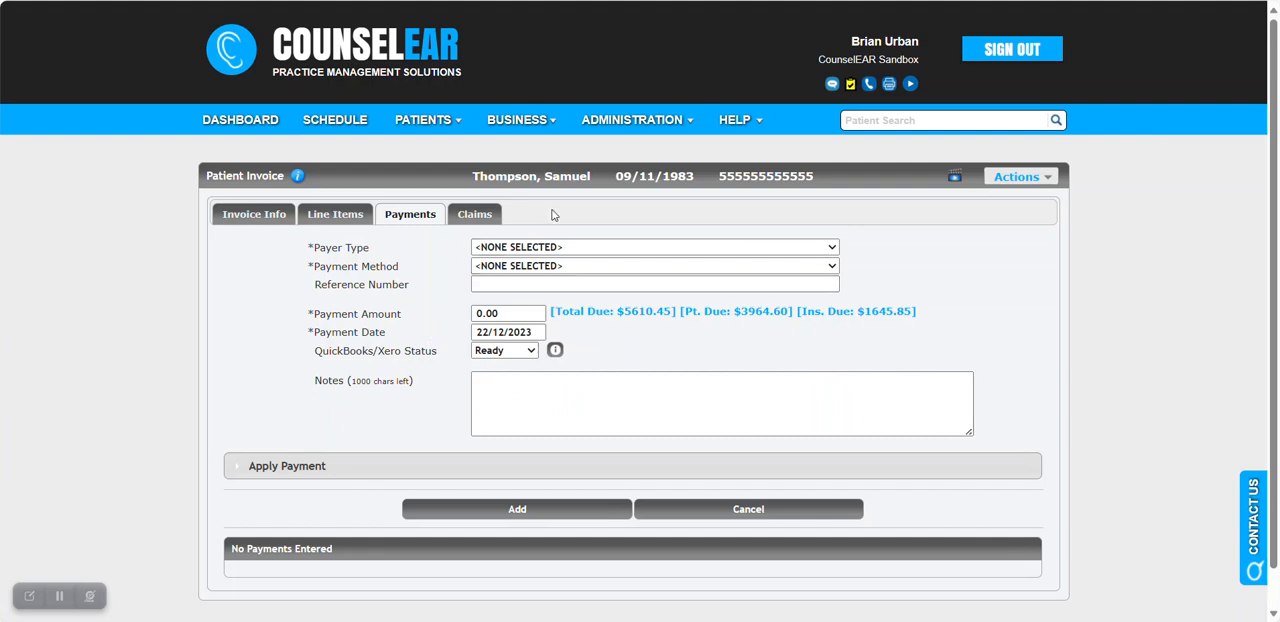
# Leave the invoice without saving, show the patient's devices and open the first Oticon More 1 miniRITE-R record.
pyautogui.click(580, 185)
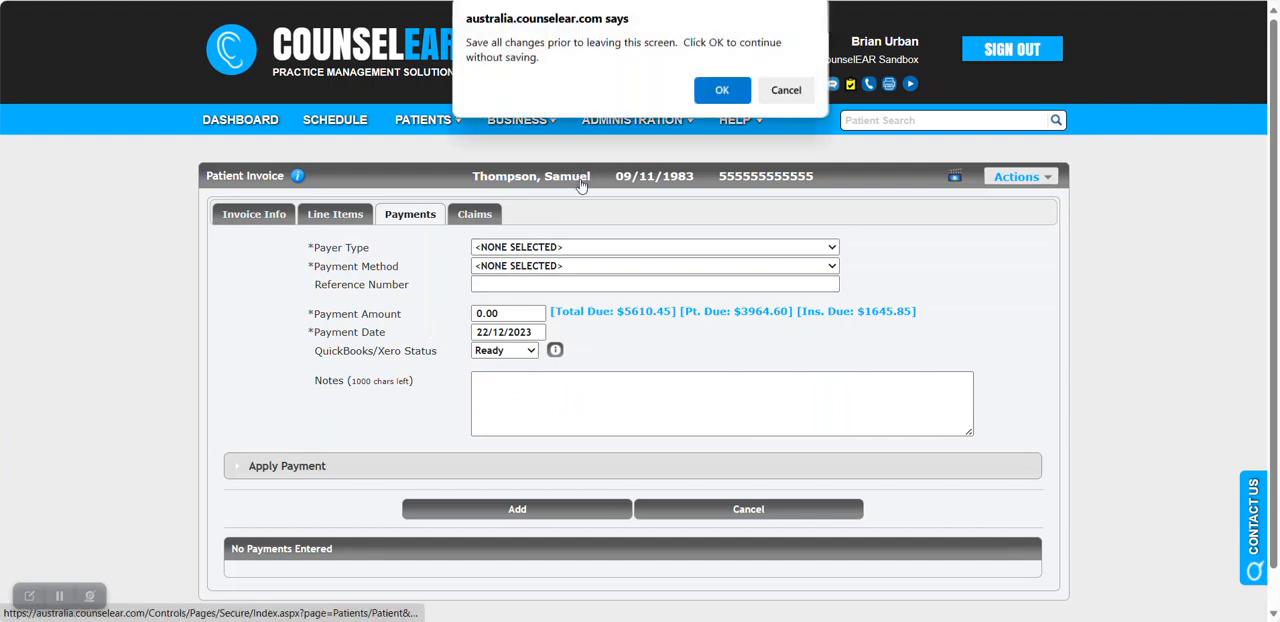
pyautogui.click(722, 90)
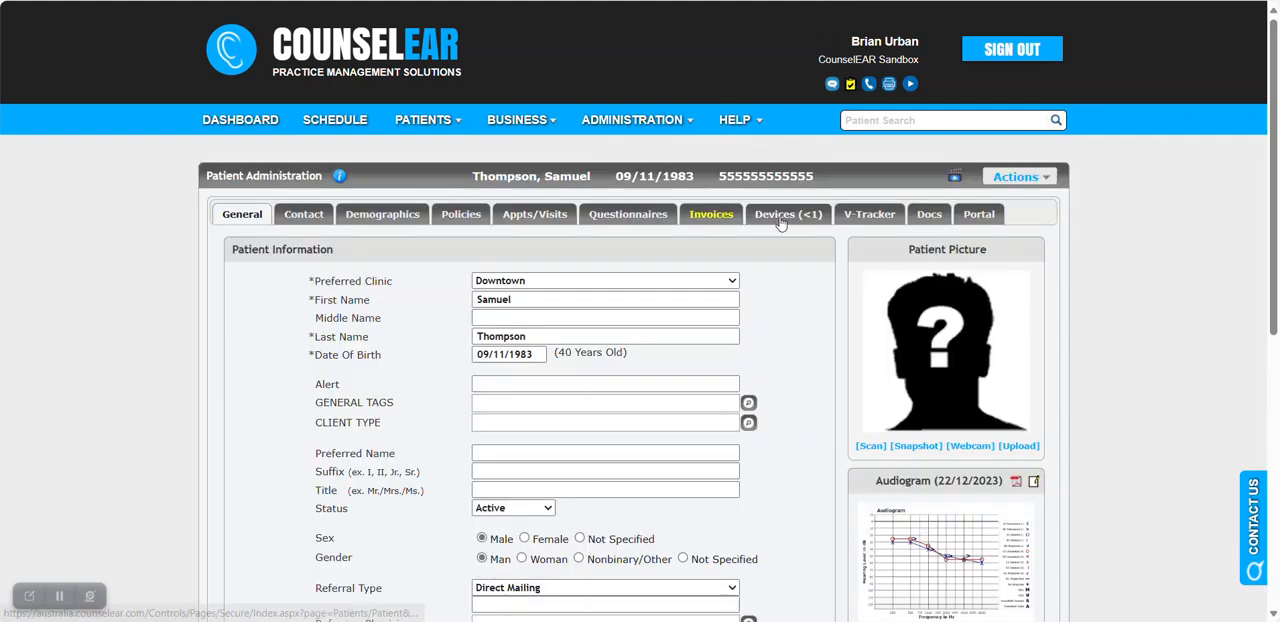
pyautogui.click(780, 215)
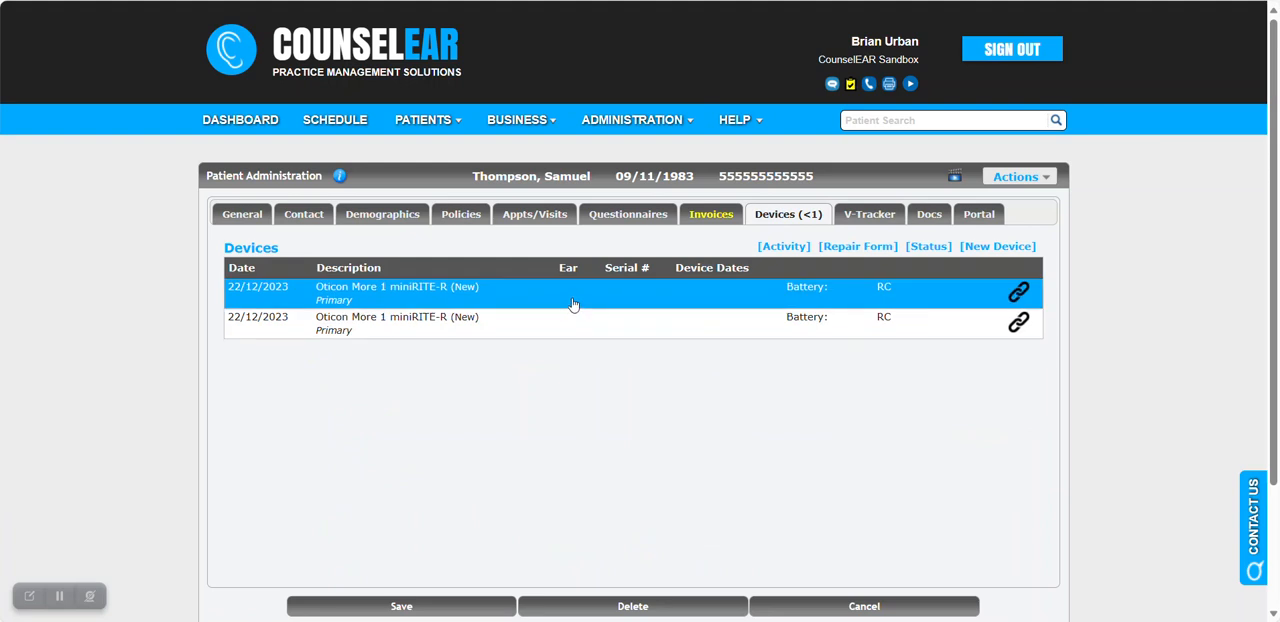
pyautogui.moveTo(573, 304)
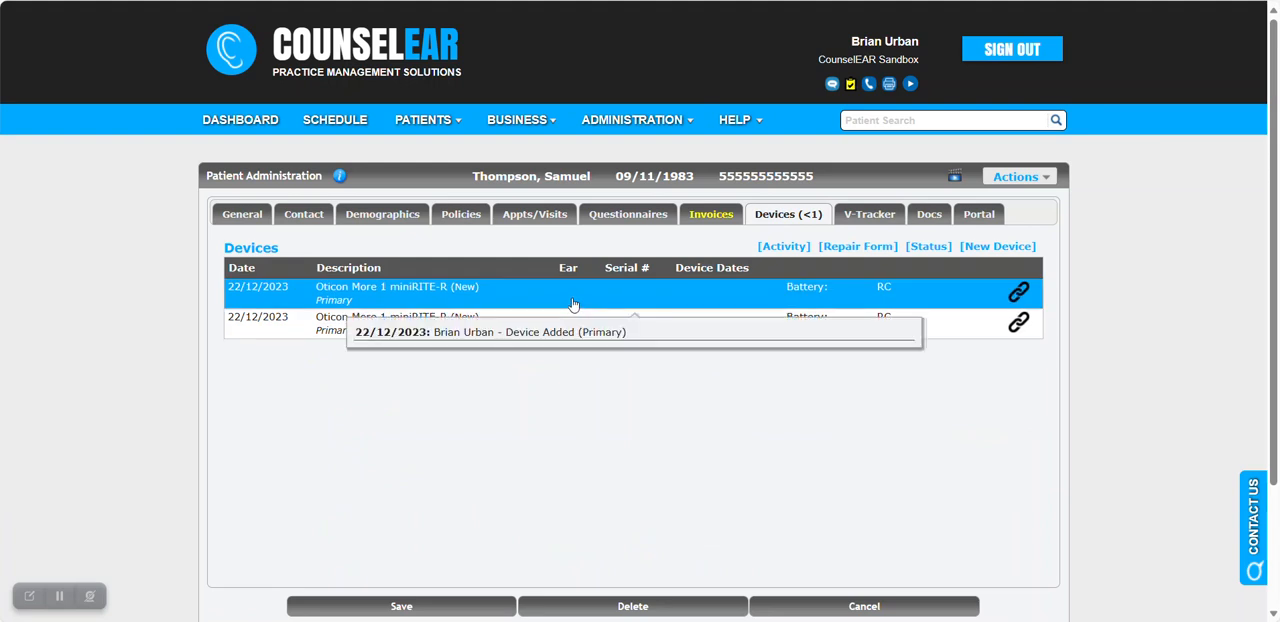
pyautogui.click(573, 304)
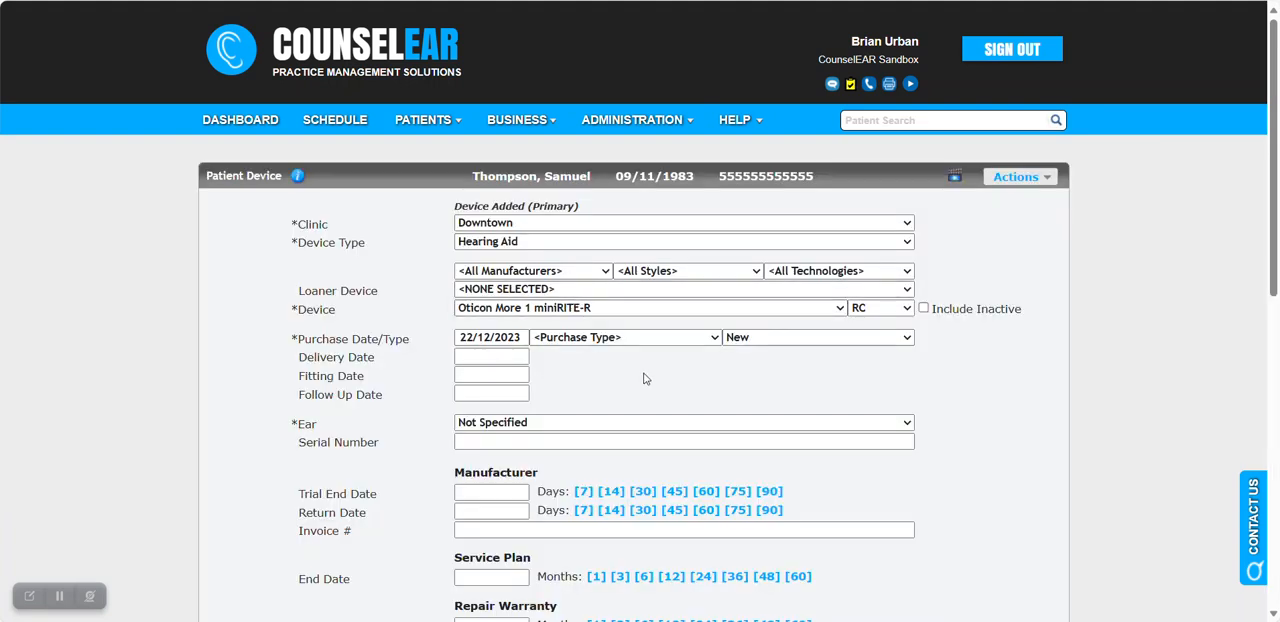
# Set the hearing aid's fitting date to 23/12/2023.
pyautogui.scroll(-1, 434, 374)
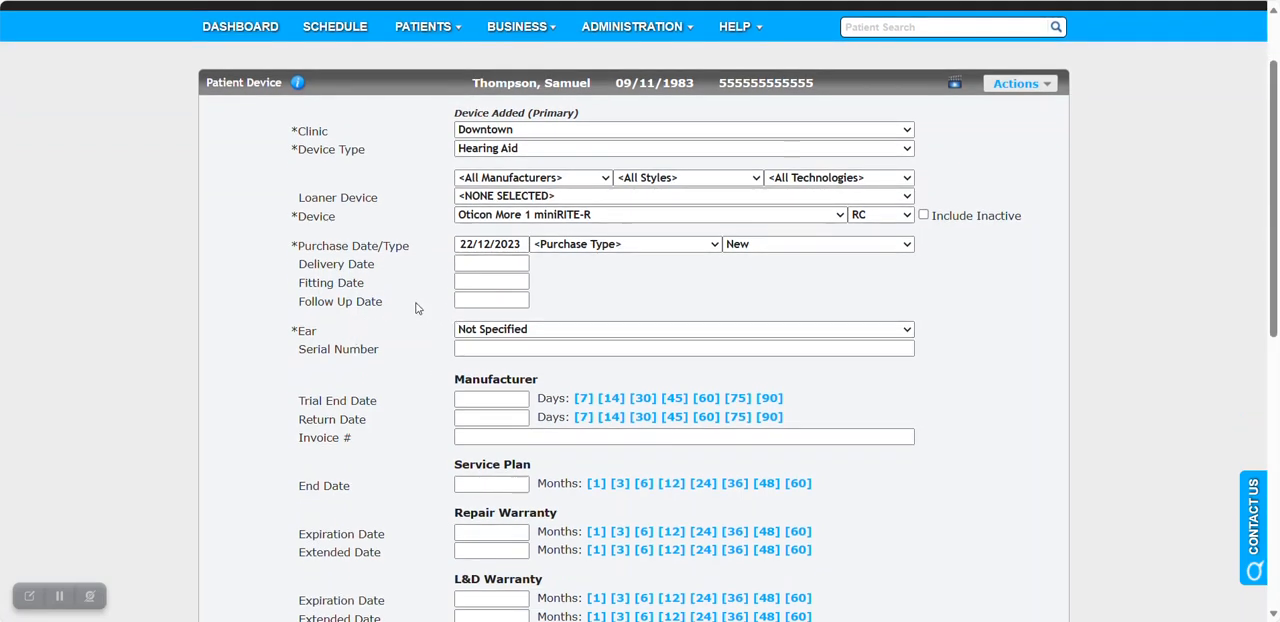
pyautogui.moveTo(380, 266); pyautogui.dragTo(302, 271)
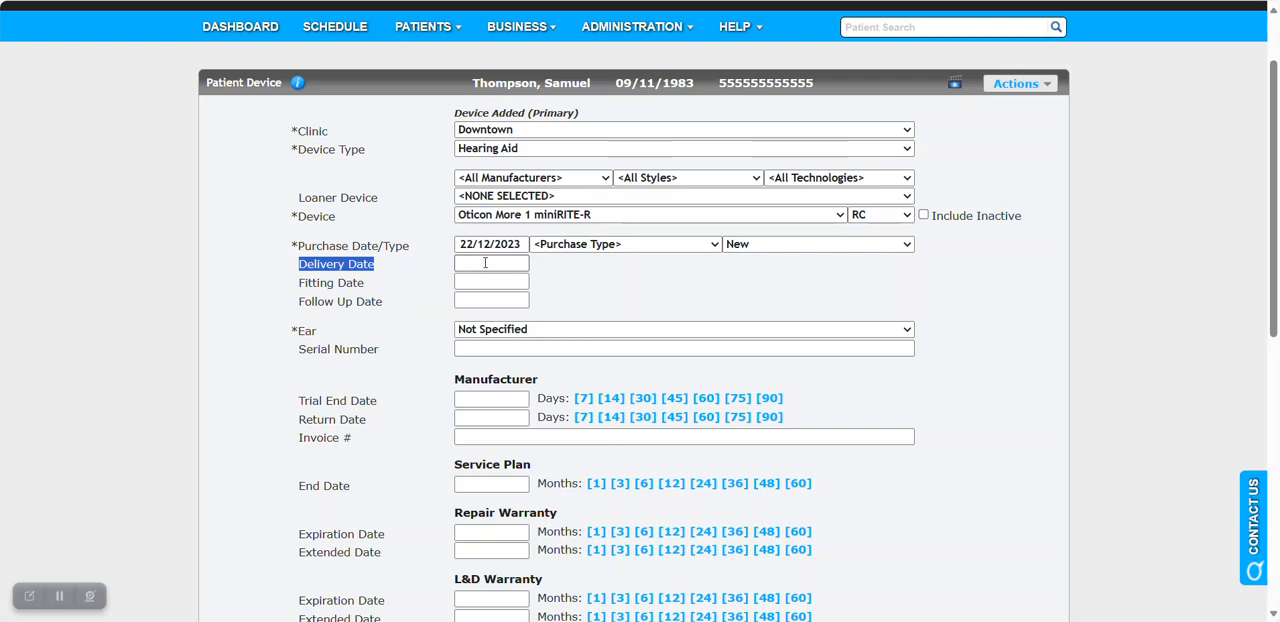
pyautogui.click(431, 265)
pyautogui.moveTo(367, 289); pyautogui.dragTo(300, 290)
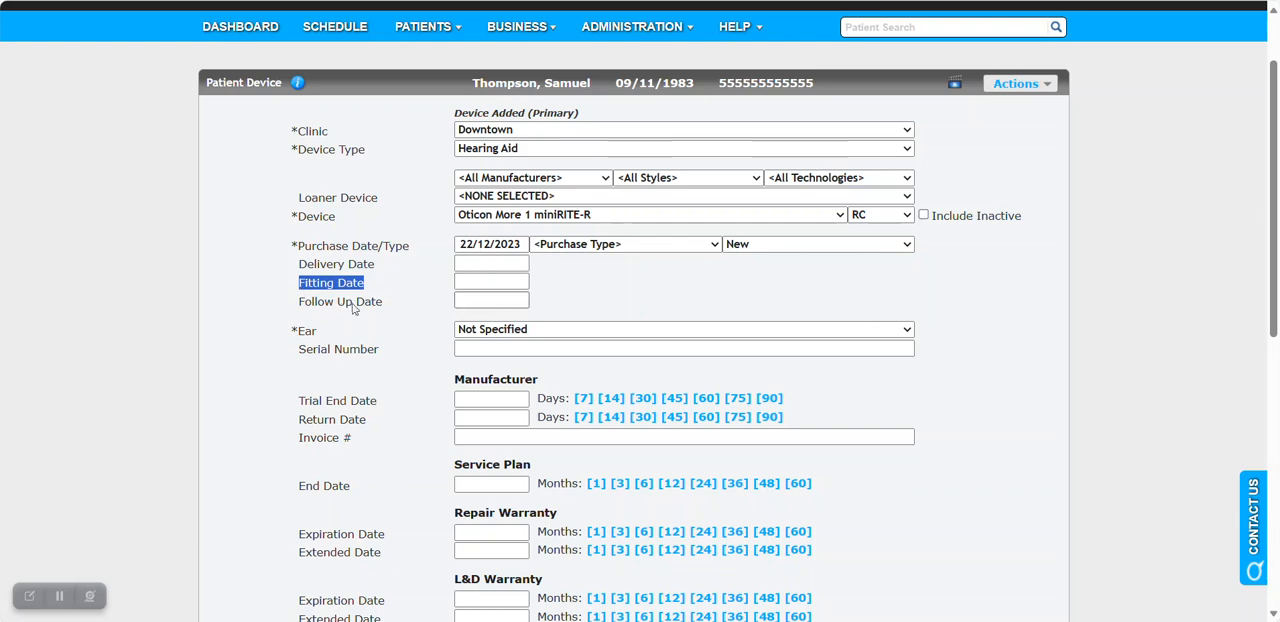
pyautogui.click(400, 287)
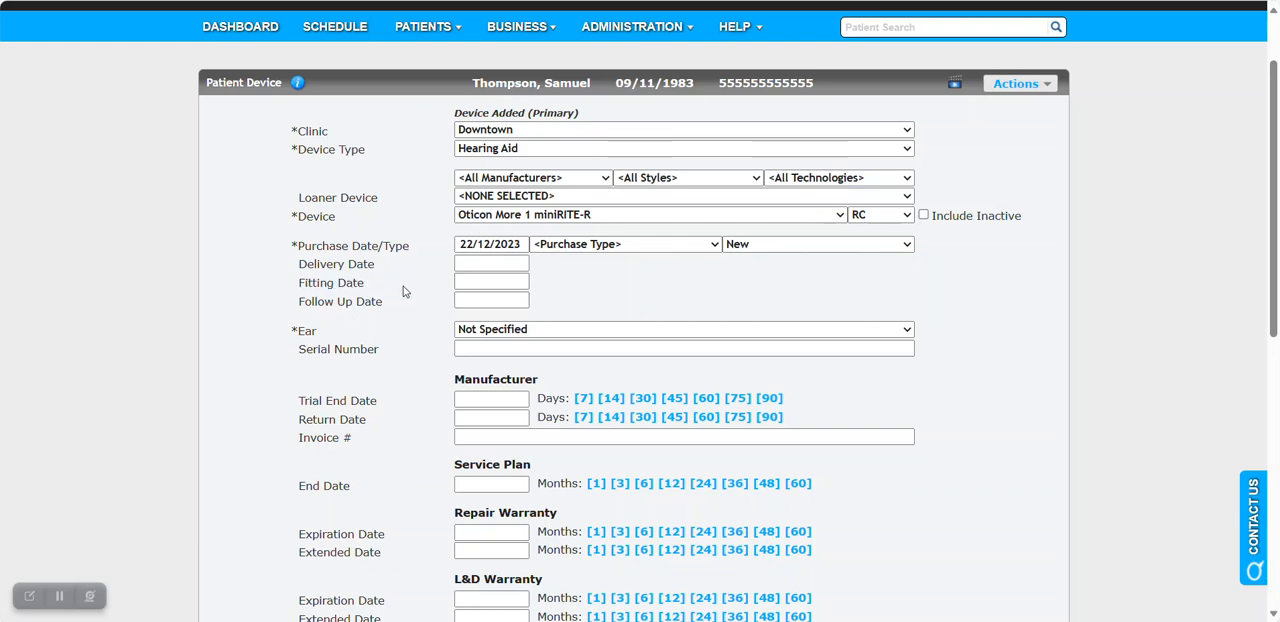
pyautogui.click(476, 286)
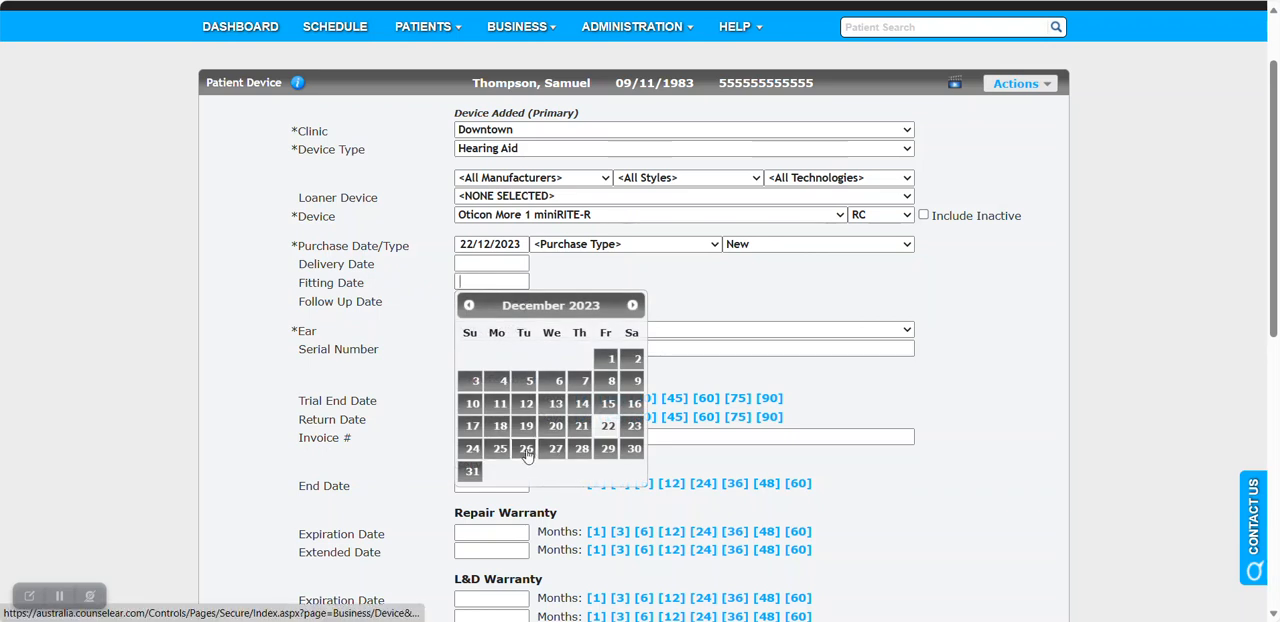
pyautogui.click(634, 425)
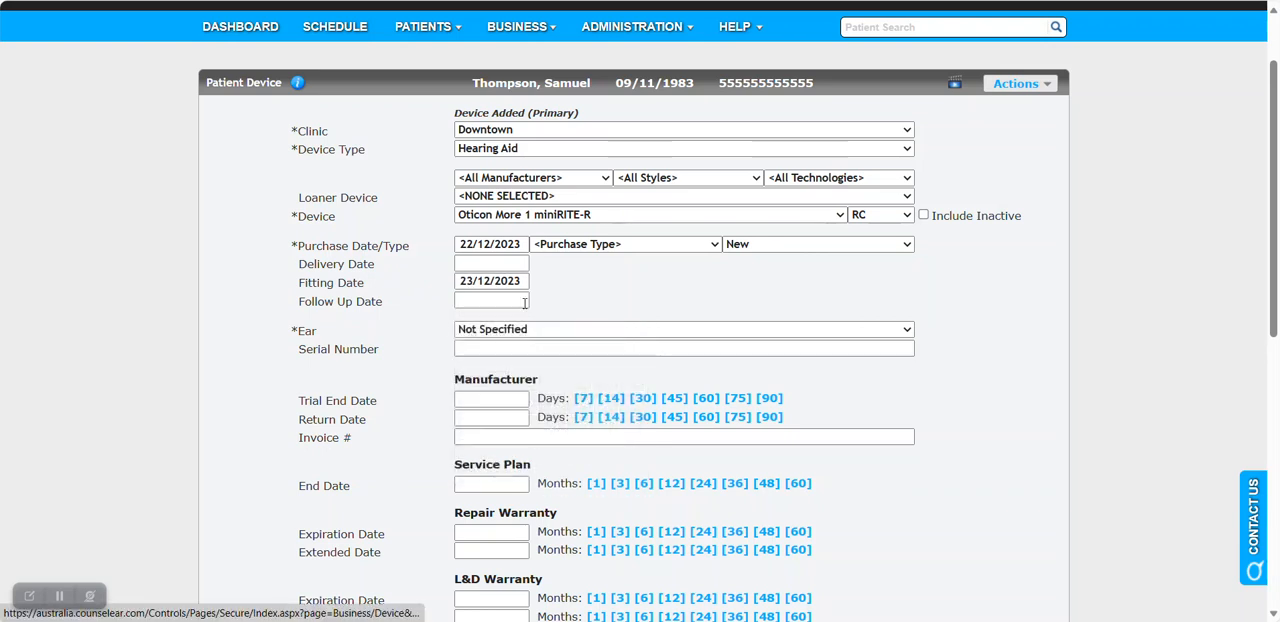
pyautogui.click(471, 300)
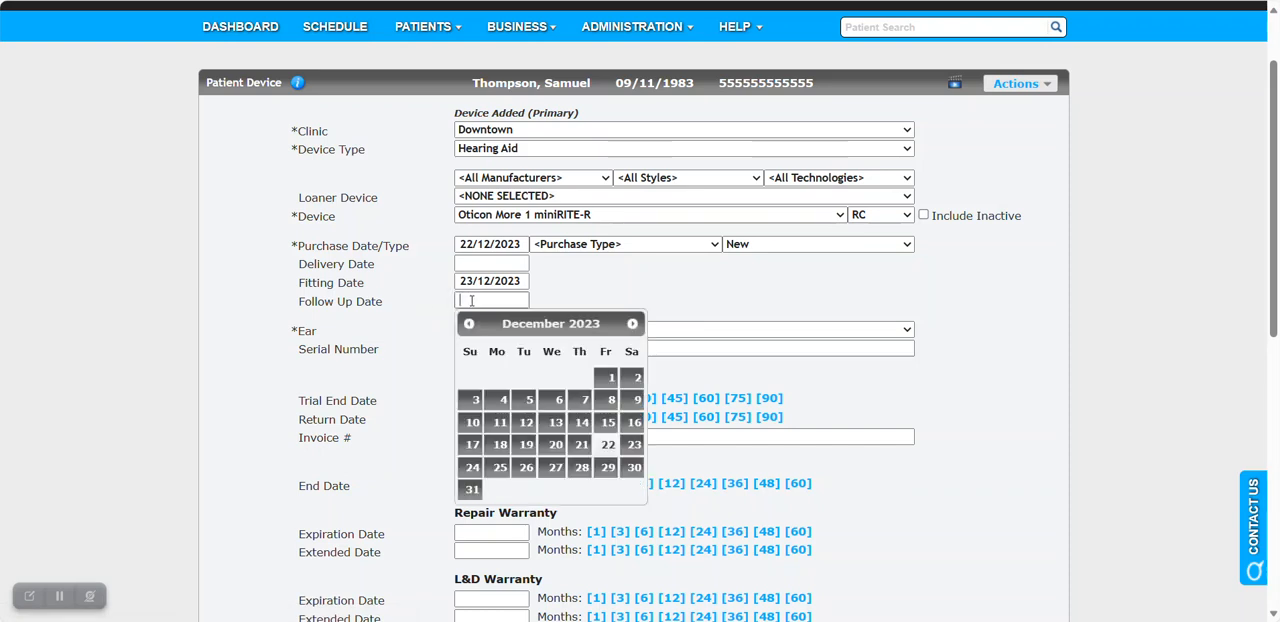
pyautogui.click(462, 281)
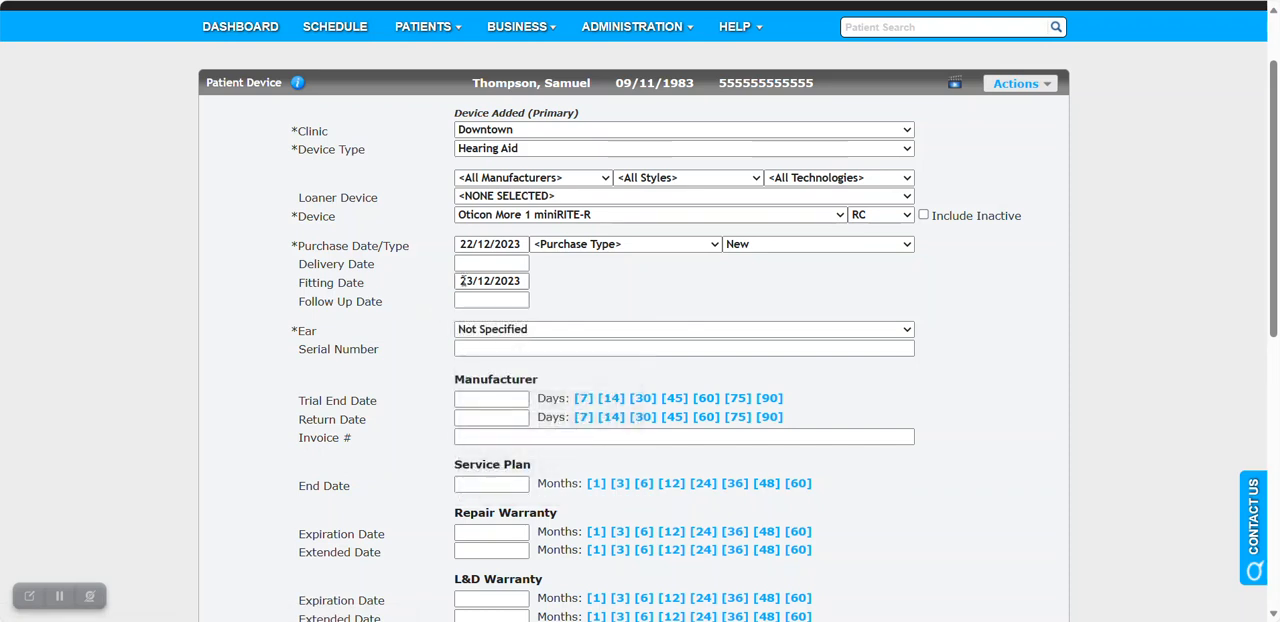
pyautogui.click(549, 330)
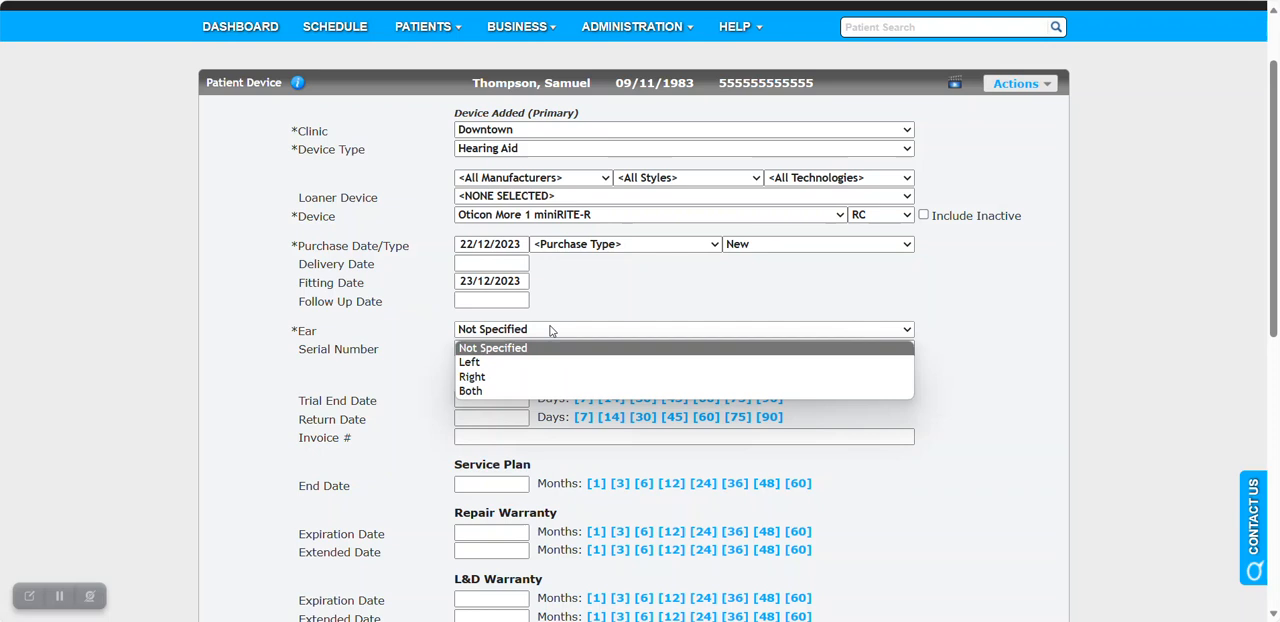
pyautogui.click(520, 362)
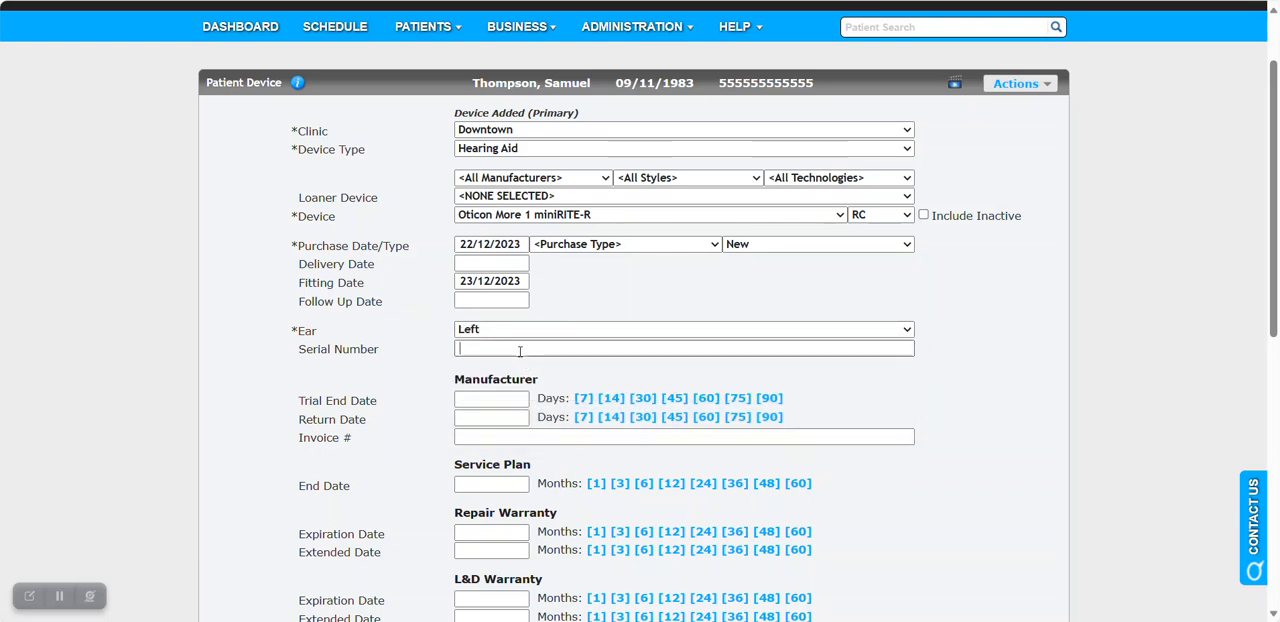
pyautogui.click(520, 349)
# Set the manufacturer trial end to 30 days, the return date to 90 days, and the service plan, repair and L&D warranties to 24 months.
pyautogui.click(643, 399)
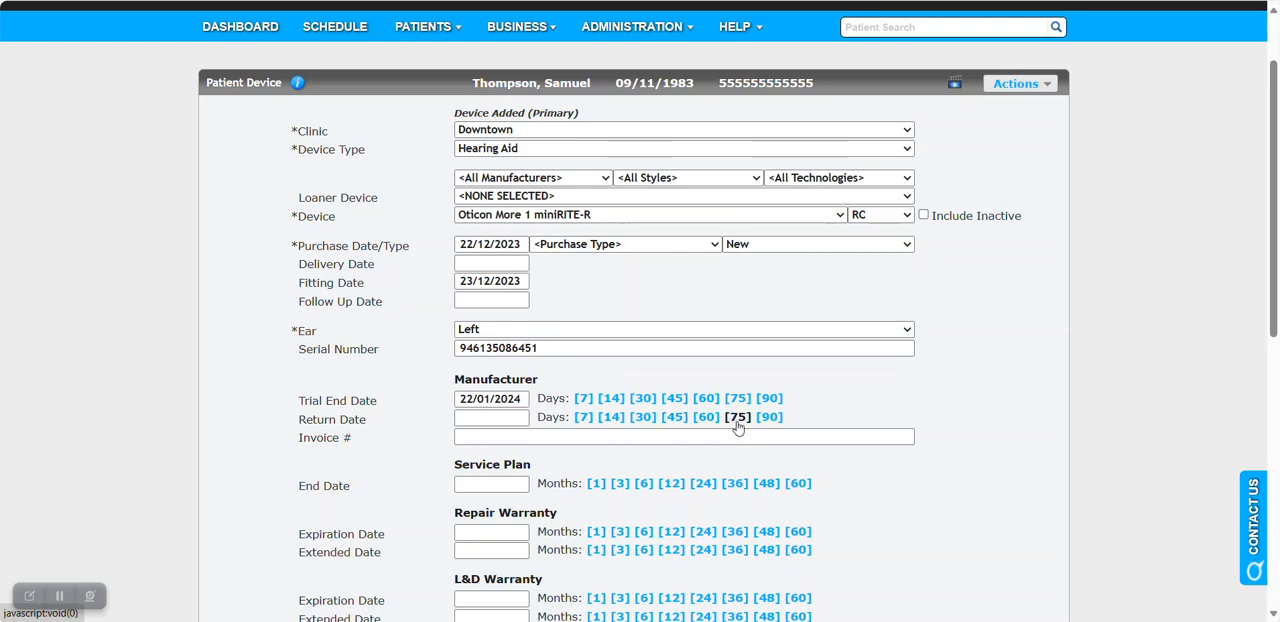
pyautogui.click(769, 417)
pyautogui.click(703, 483)
pyautogui.scroll(-2, 703, 458)
pyautogui.click(703, 438)
pyautogui.click(703, 504)
# Enable duplicating this device for the opposite ear and save the left hearing aid.
pyautogui.scroll(-2, 831, 435)
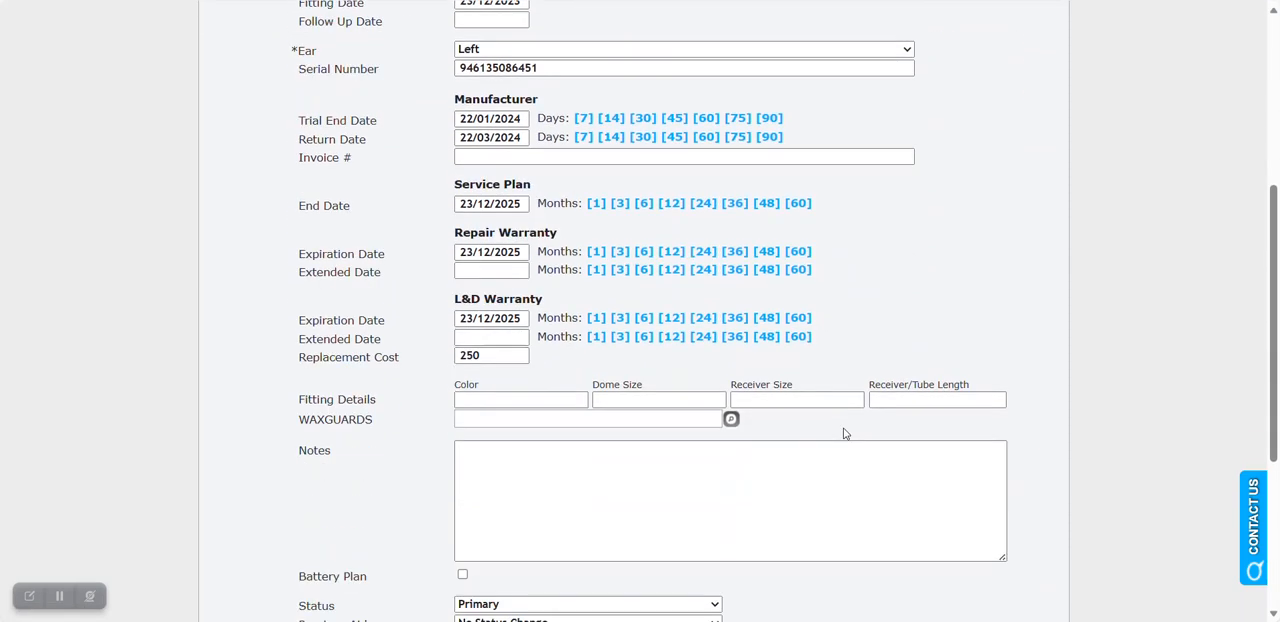
pyautogui.scroll(-2, 843, 433)
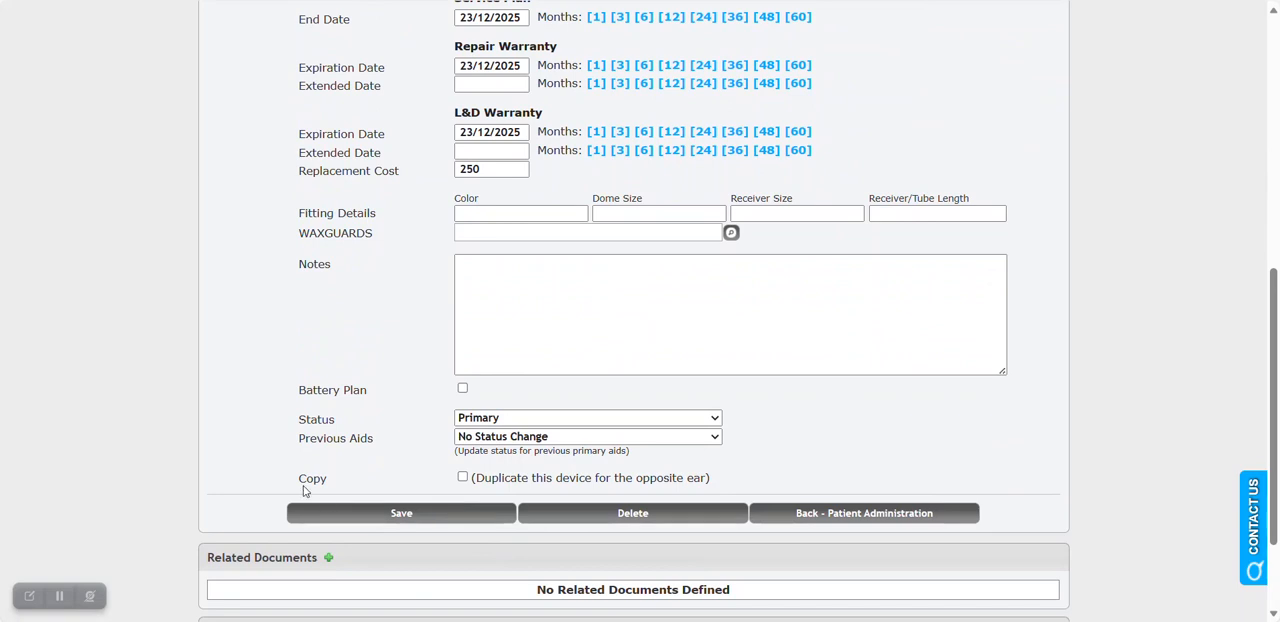
pyautogui.moveTo(300, 483); pyautogui.dragTo(323, 482)
pyautogui.click(462, 477)
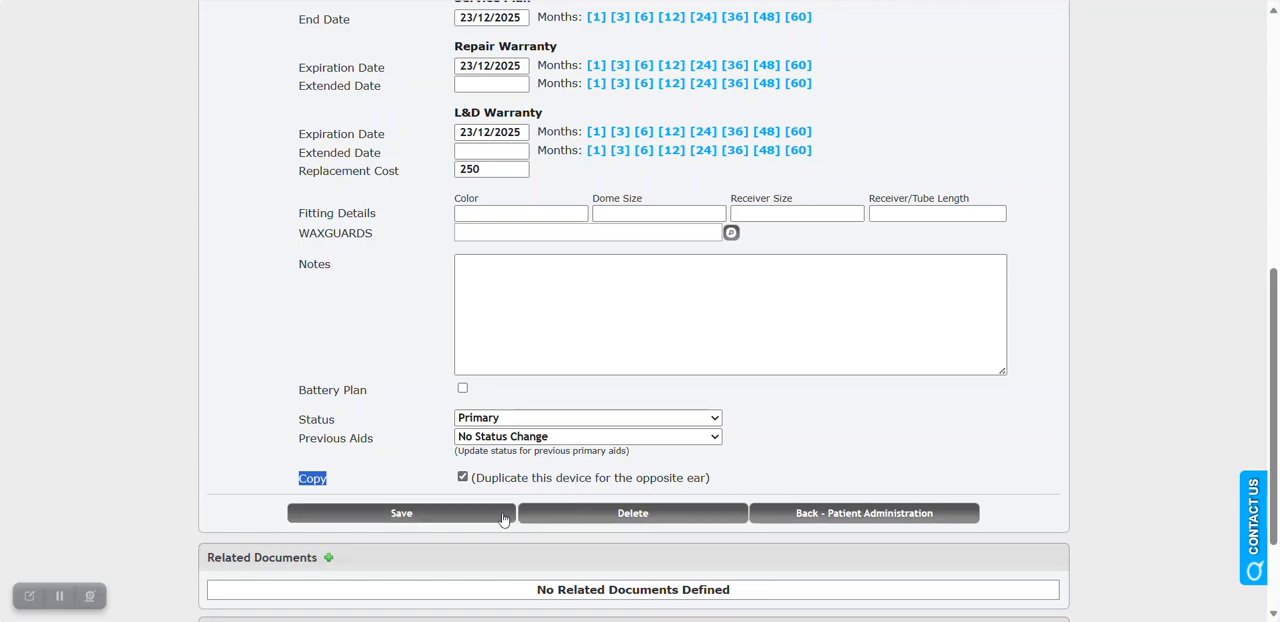
pyautogui.click(469, 517)
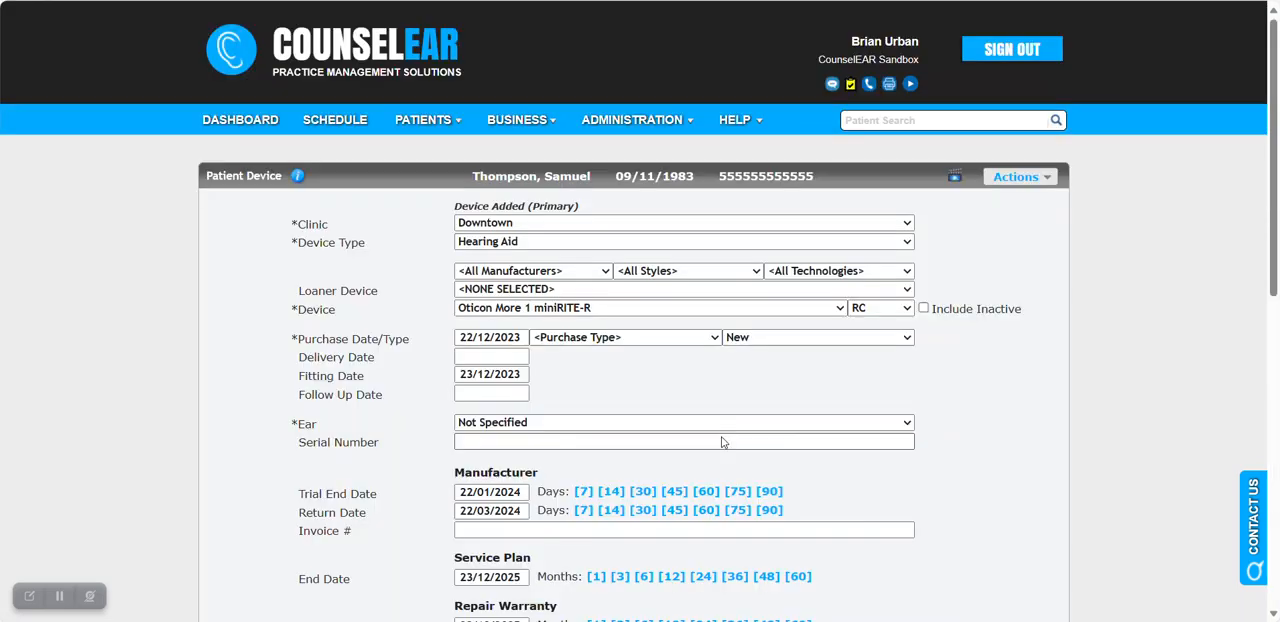
pyautogui.scroll(-1, 835, 432)
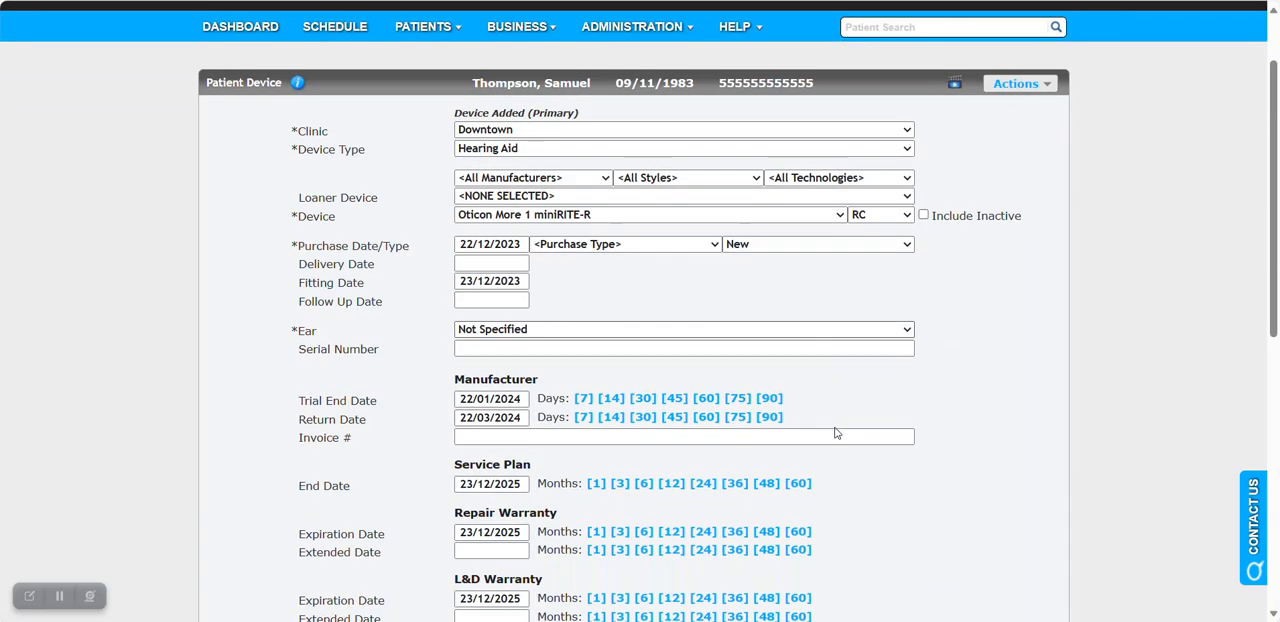
pyautogui.click(576, 330)
pyautogui.click(552, 377)
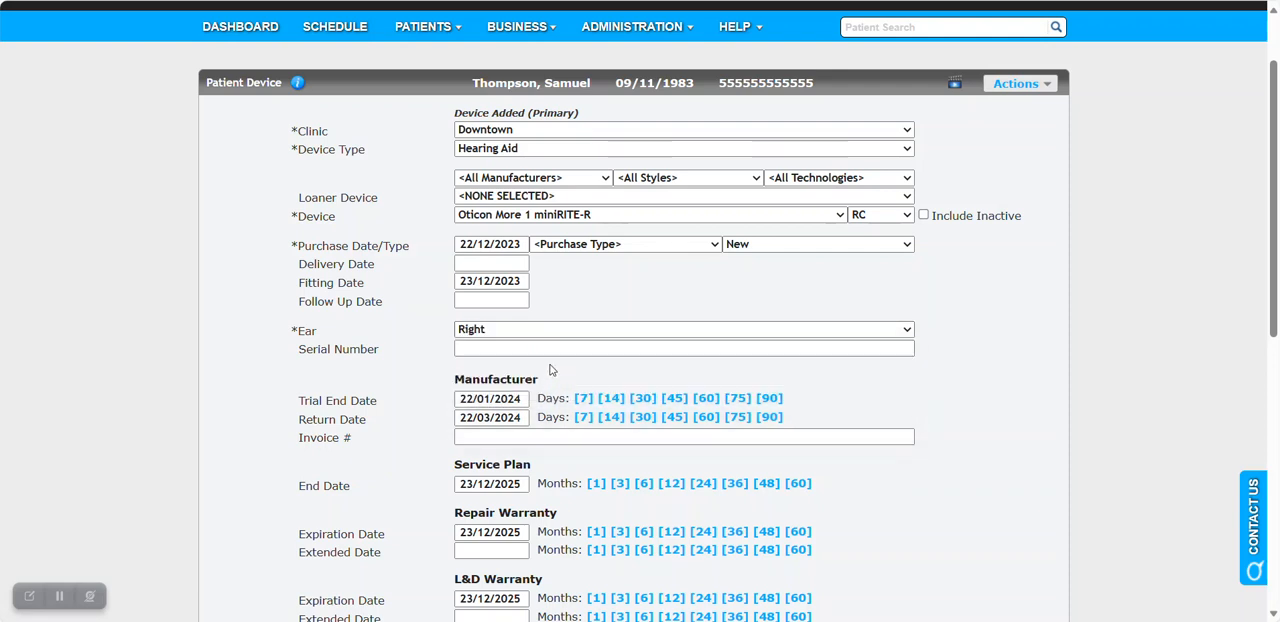
pyautogui.click(567, 348)
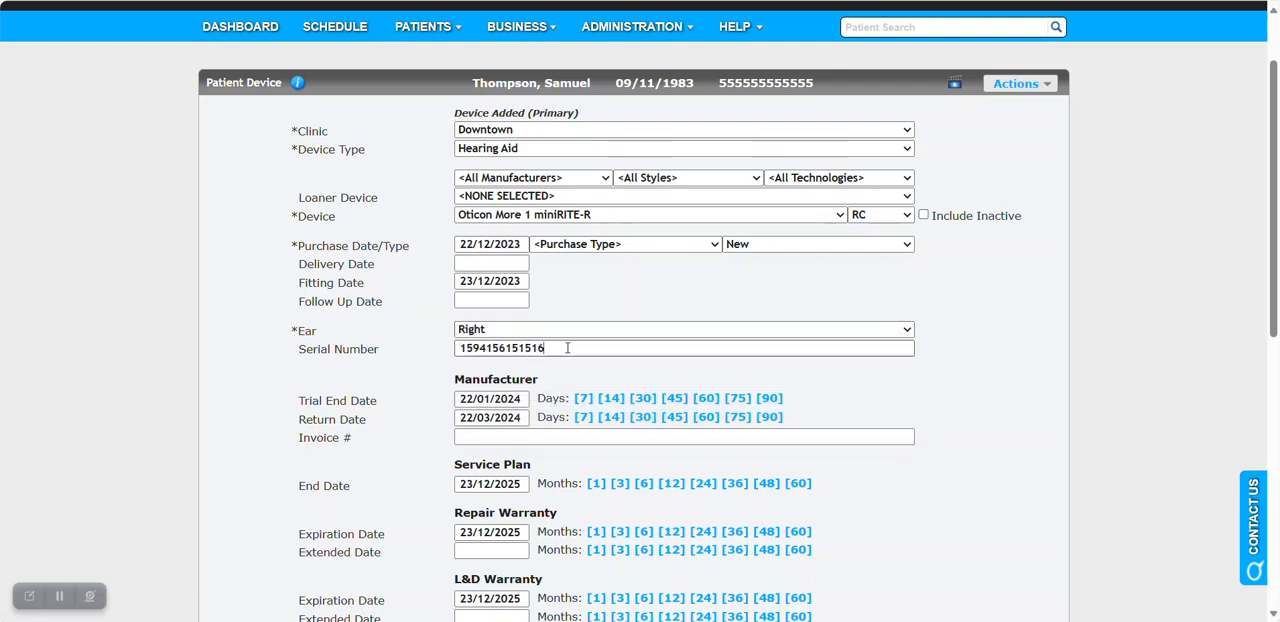
pyautogui.scroll(-5, 567, 348)
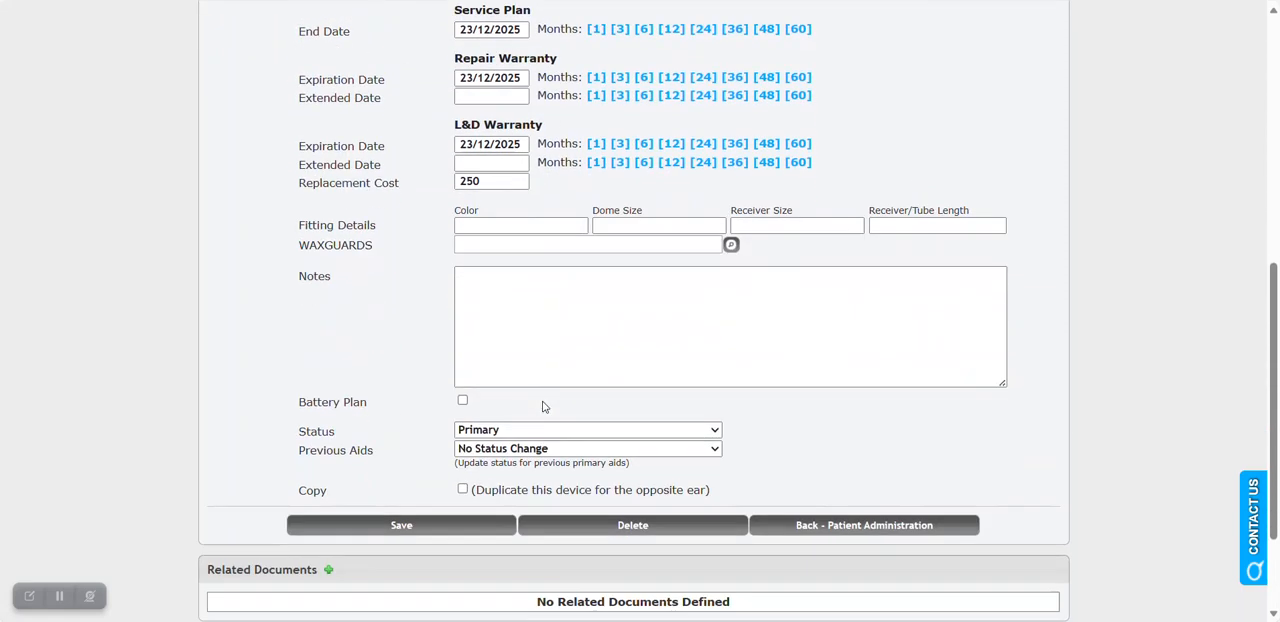
pyautogui.click(471, 514)
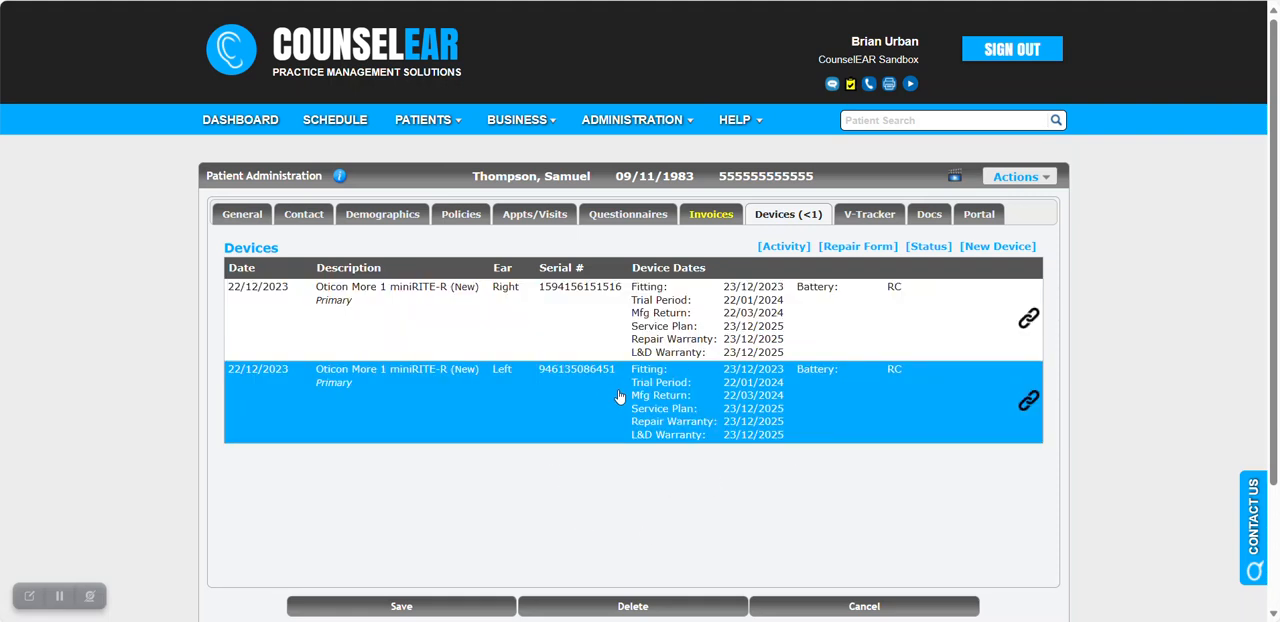
pyautogui.moveTo(613, 401)
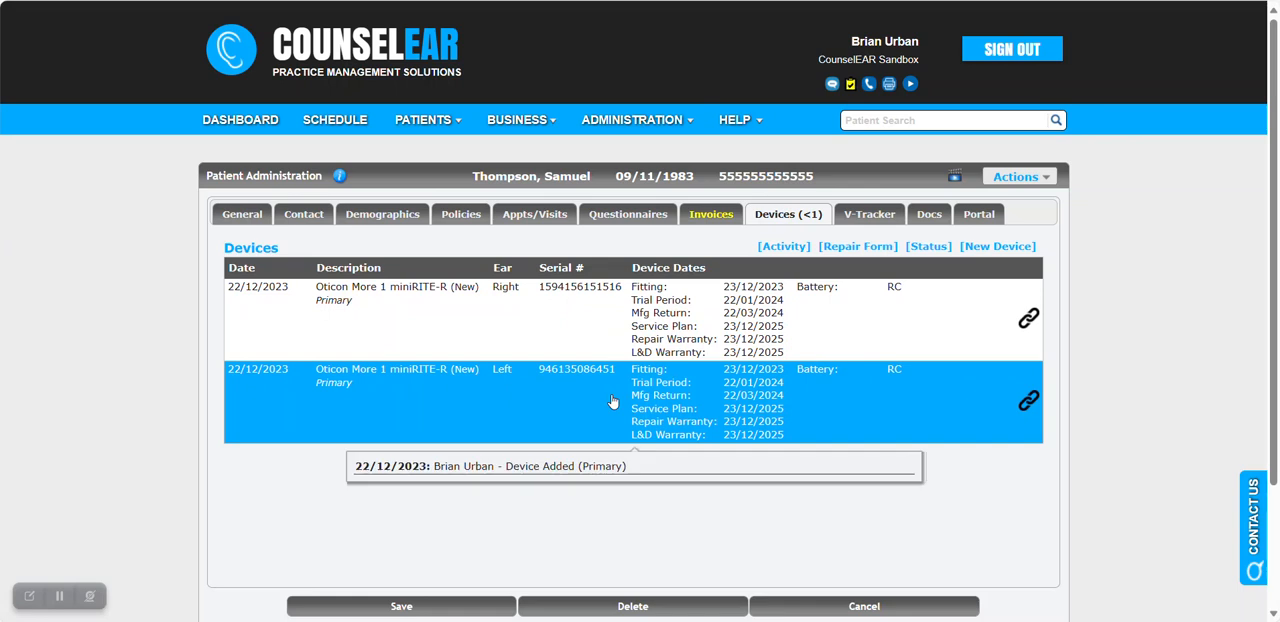
pyautogui.click(581, 338)
pyautogui.click(582, 445)
pyautogui.scroll(-8, 589, 432)
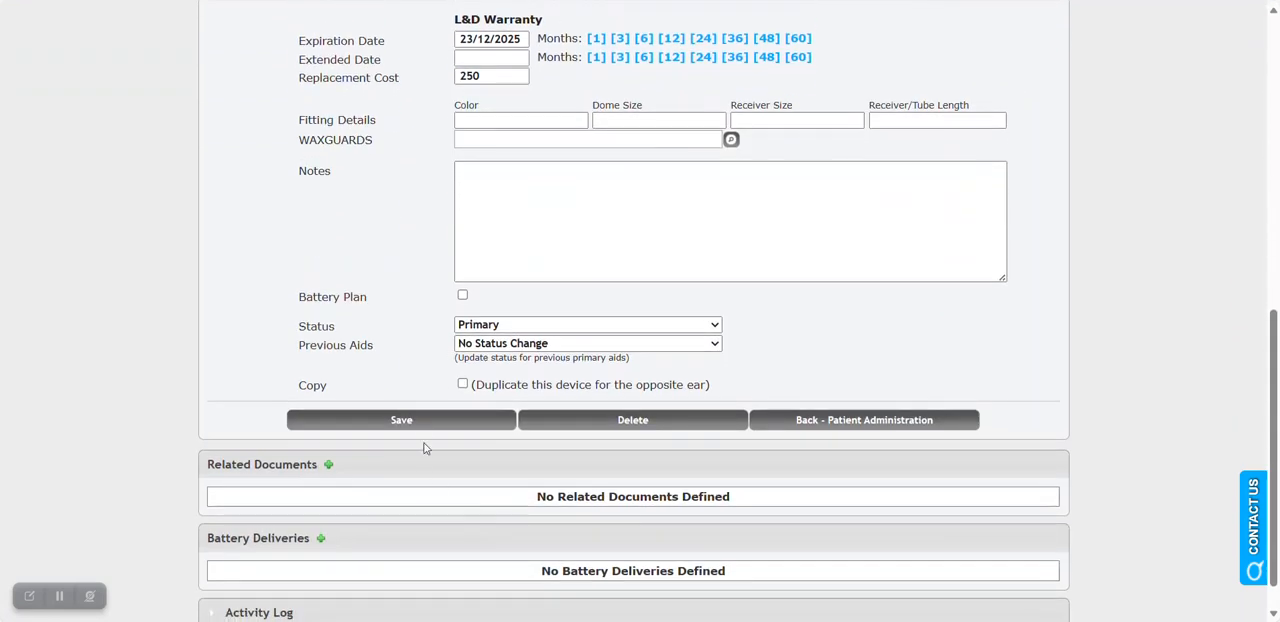
pyautogui.click(423, 424)
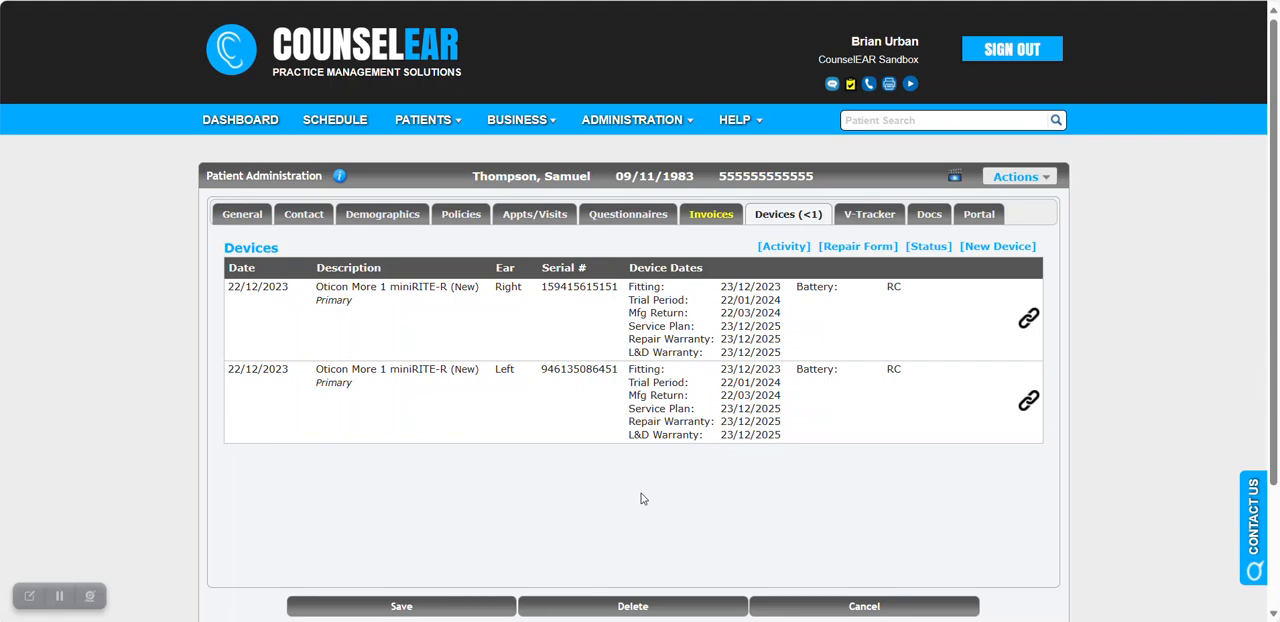
# Open the binaural fitting invoice's right hearing aid line item and check its device details, including ear, fitting date and serial number.
pyautogui.click(713, 218)
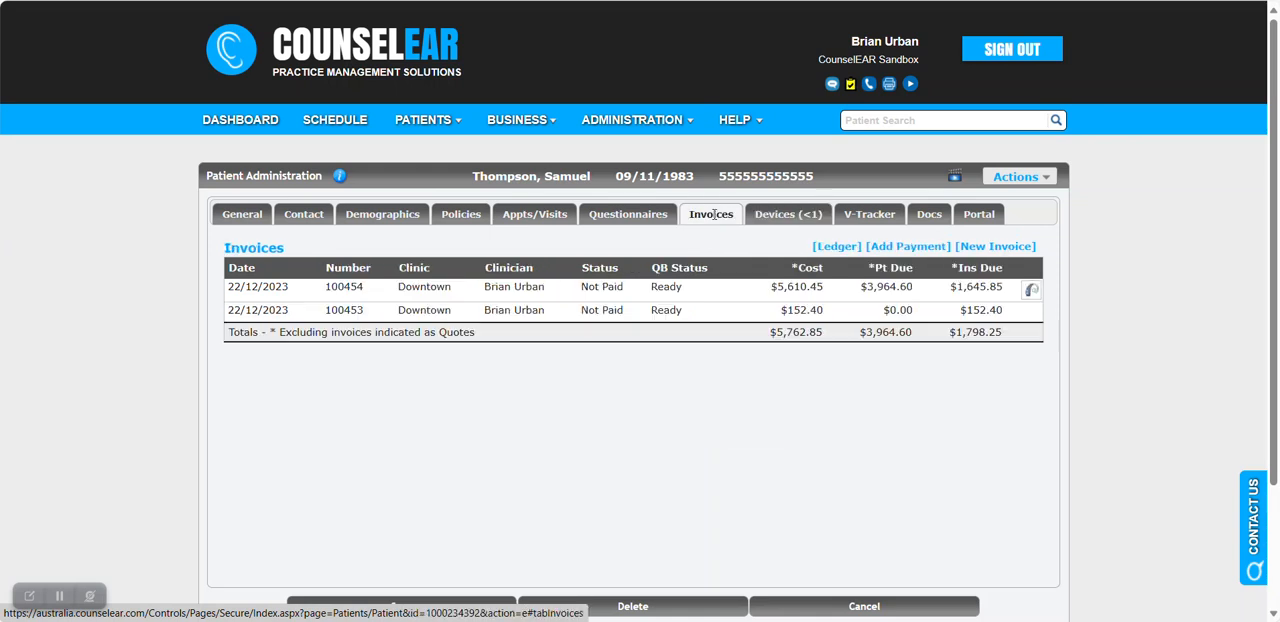
pyautogui.click(719, 294)
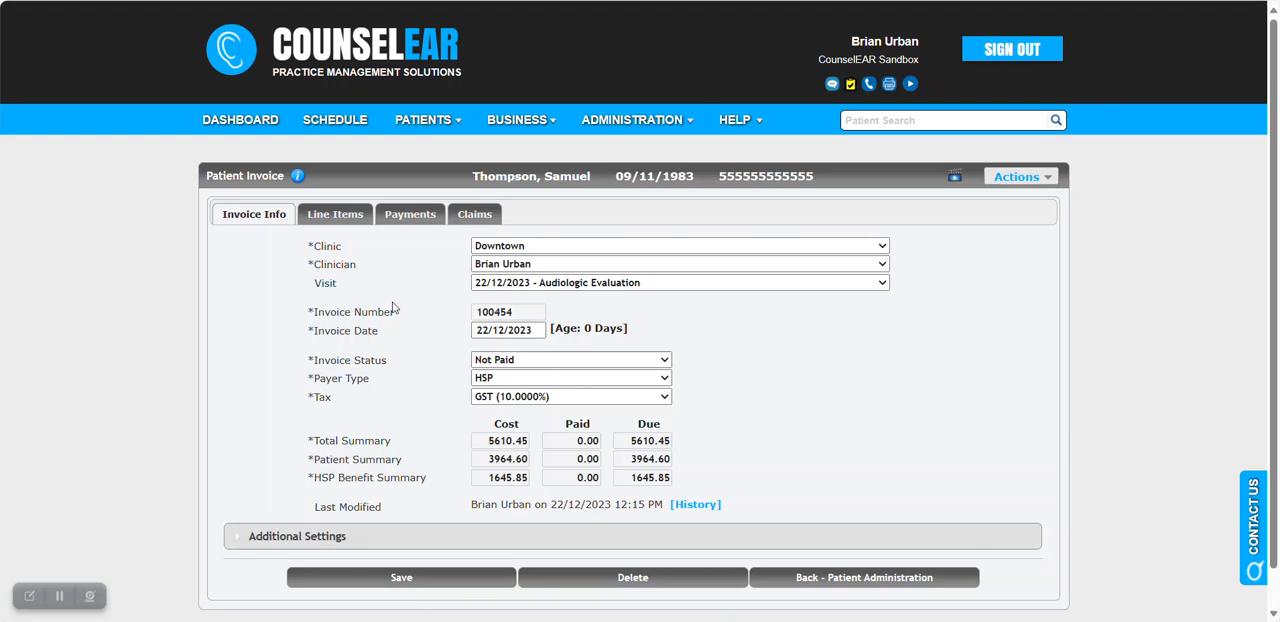
pyautogui.click(355, 219)
pyautogui.scroll(-3, 695, 340)
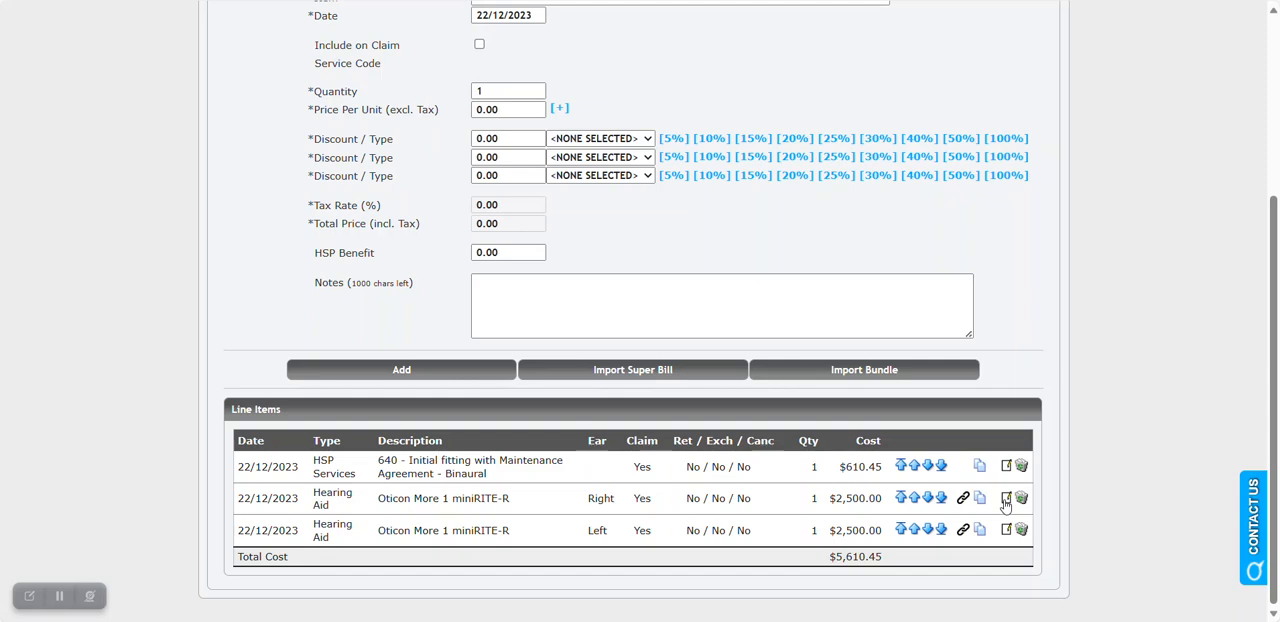
pyautogui.scroll(-4, 749, 389)
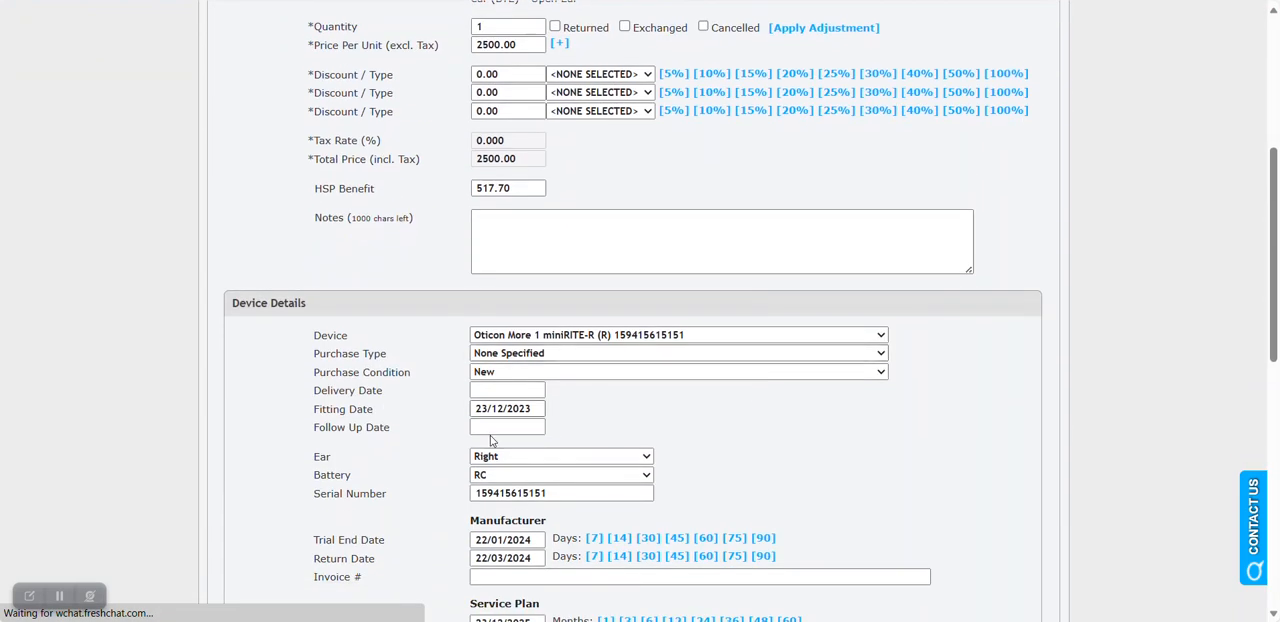
# Review the remaining device, warranty and fitting details of the right hearing aid line item, then leave it without saving changes.
pyautogui.scroll(-1, 755, 428)
pyautogui.scroll(-1, 757, 420)
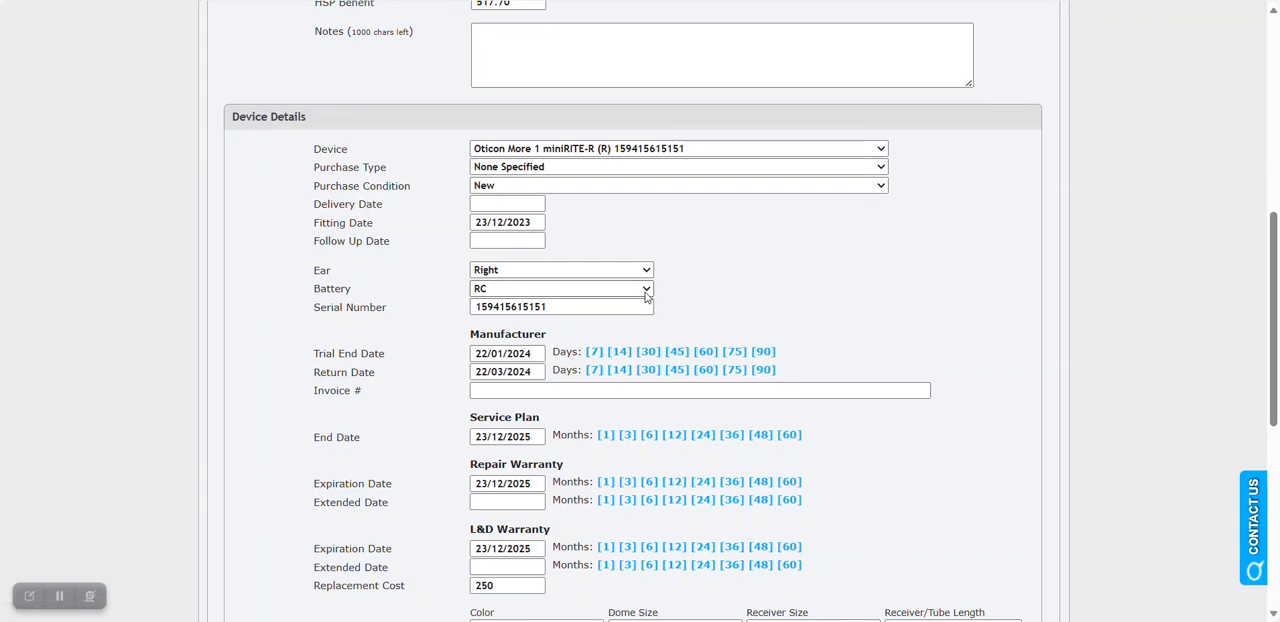
pyautogui.scroll(-3, 645, 297)
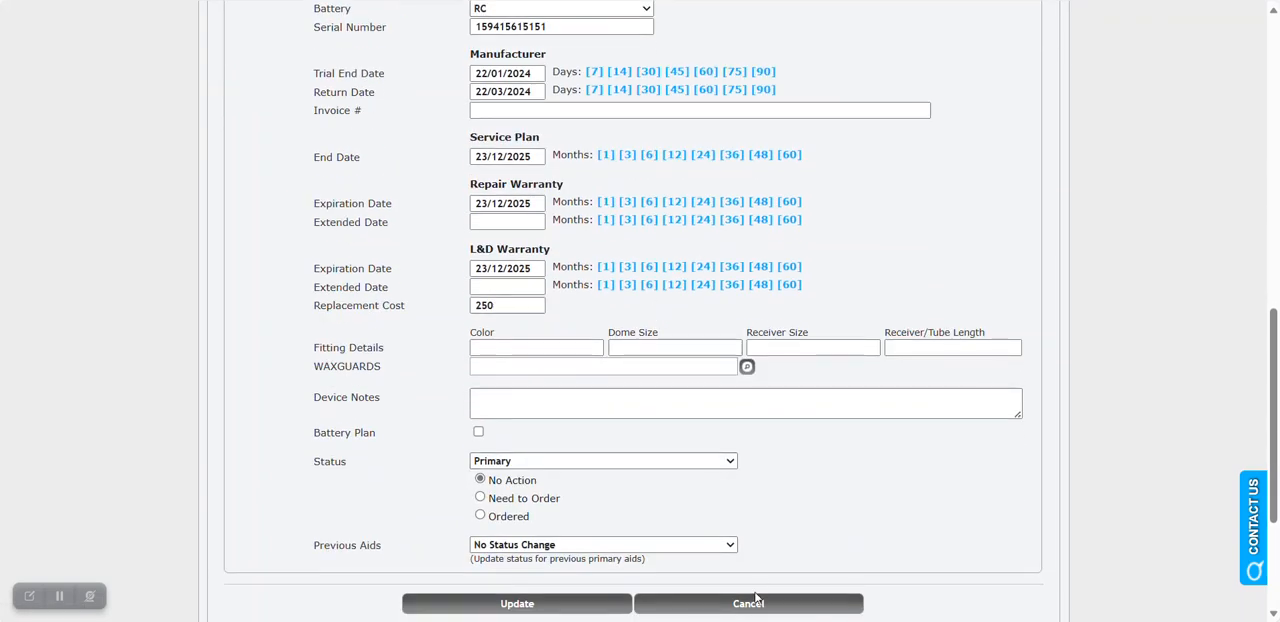
pyautogui.click(749, 604)
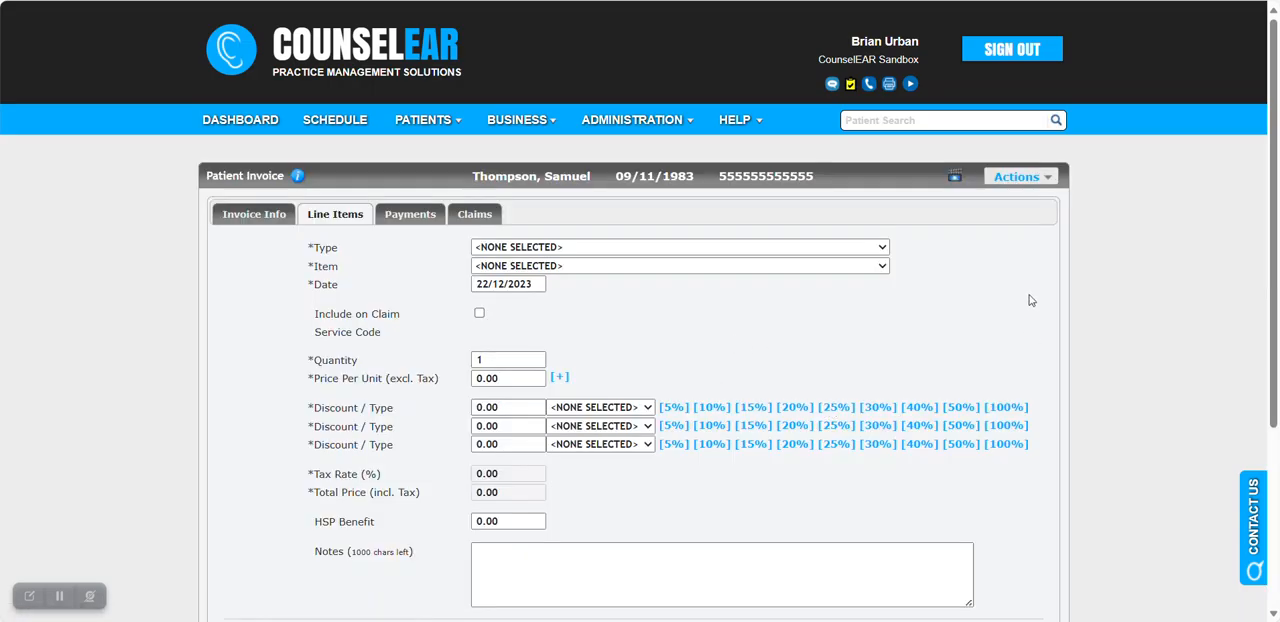
# Review the binaural fitting invoice's claim, checking its status, clinical details and fitting claim items.
pyautogui.click(1038, 184)
pyautogui.click(467, 216)
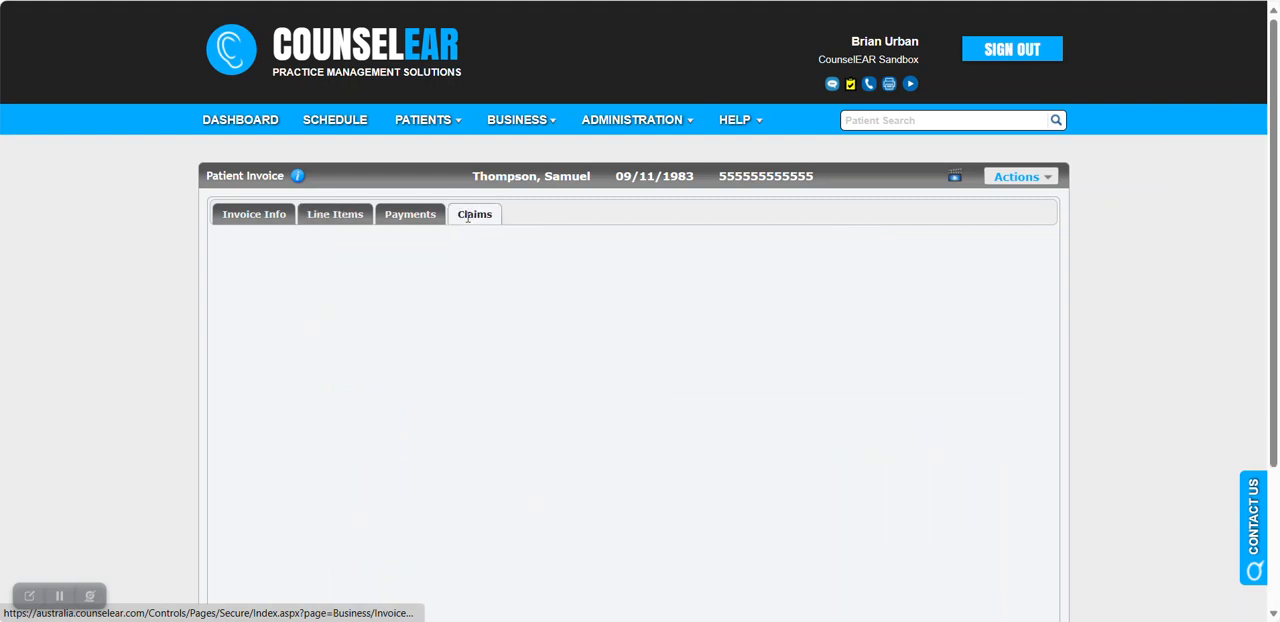
pyautogui.scroll(-1, 643, 309)
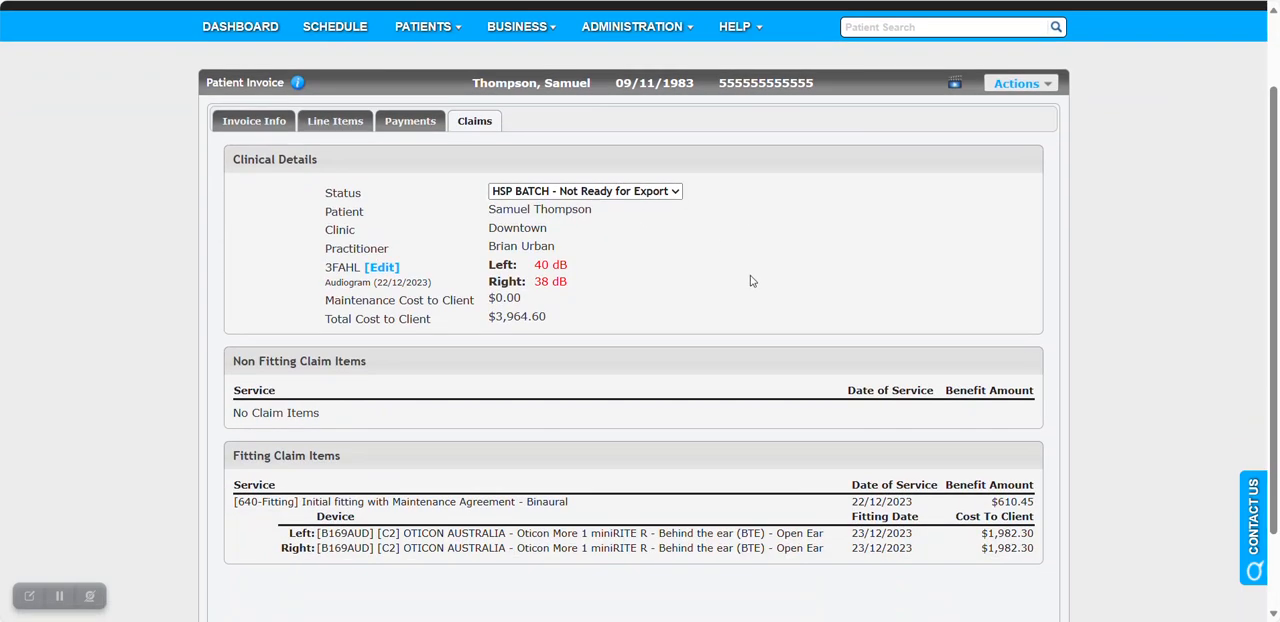
pyautogui.scroll(1, 750, 281)
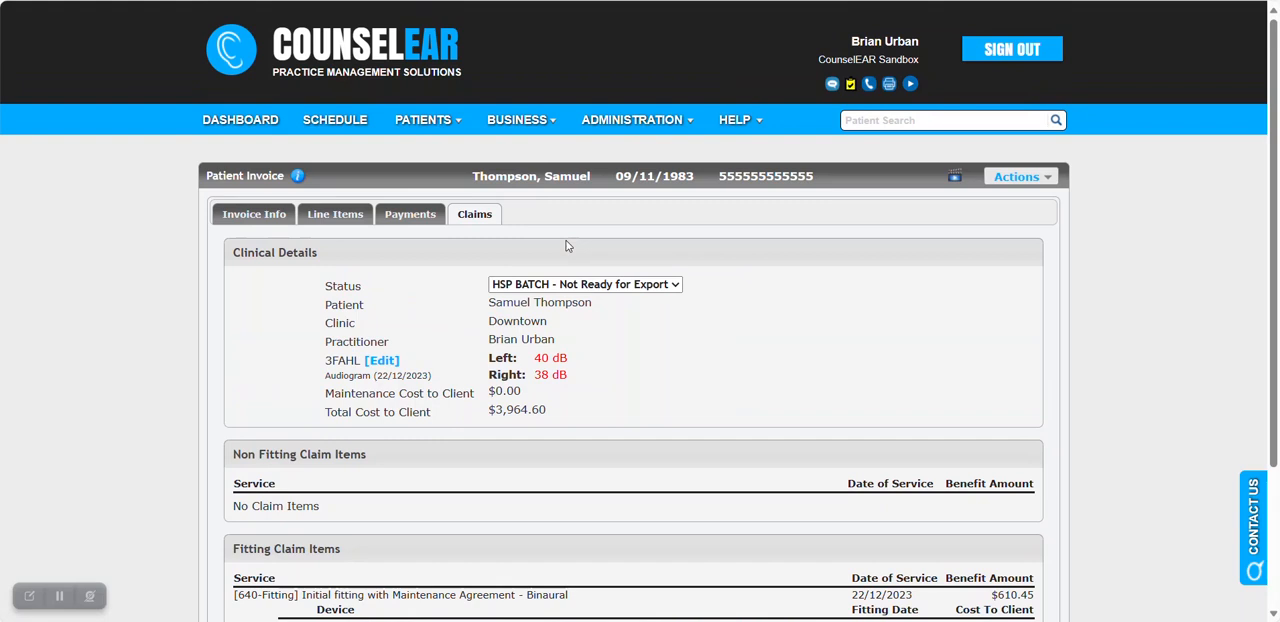
# From the patient's device records, set the right hearing aid's follow-up date to 30/12/2023 and save it.
pyautogui.click(575, 185)
pyautogui.click(722, 91)
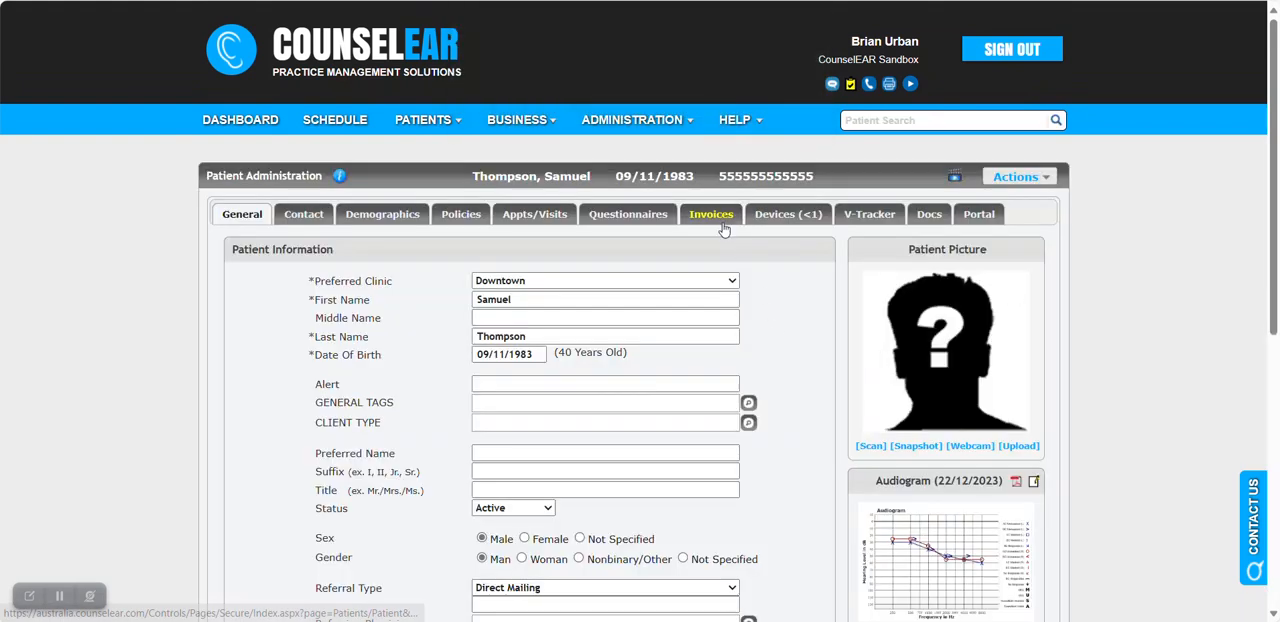
pyautogui.click(711, 214)
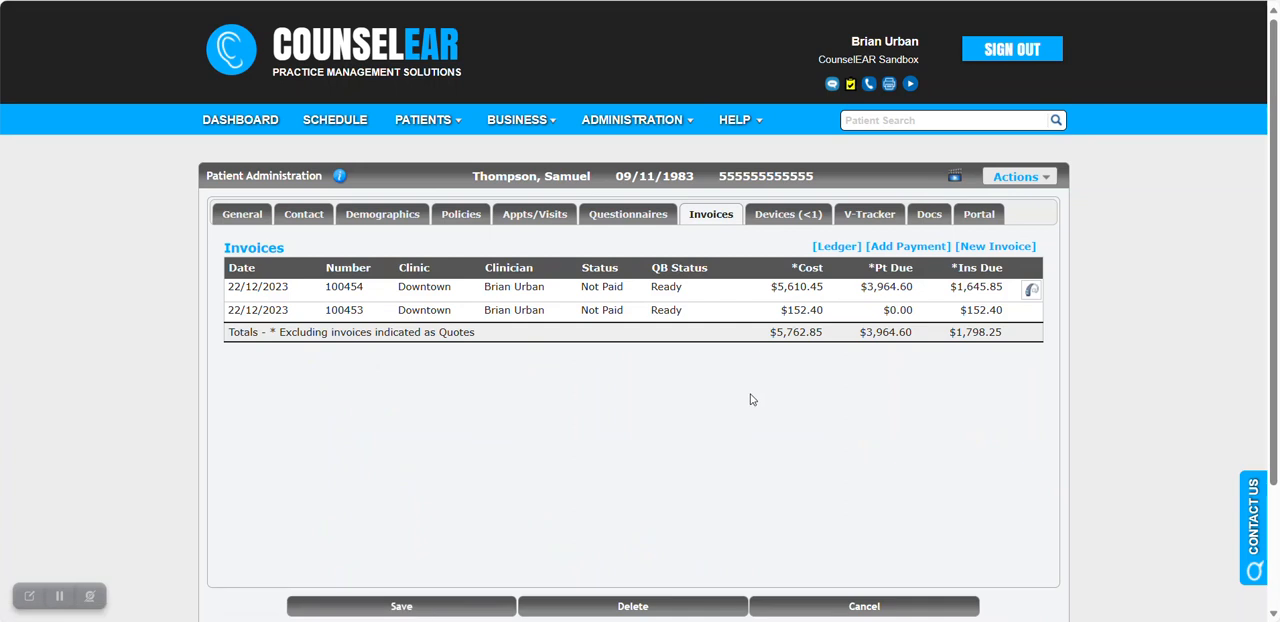
pyautogui.click(771, 221)
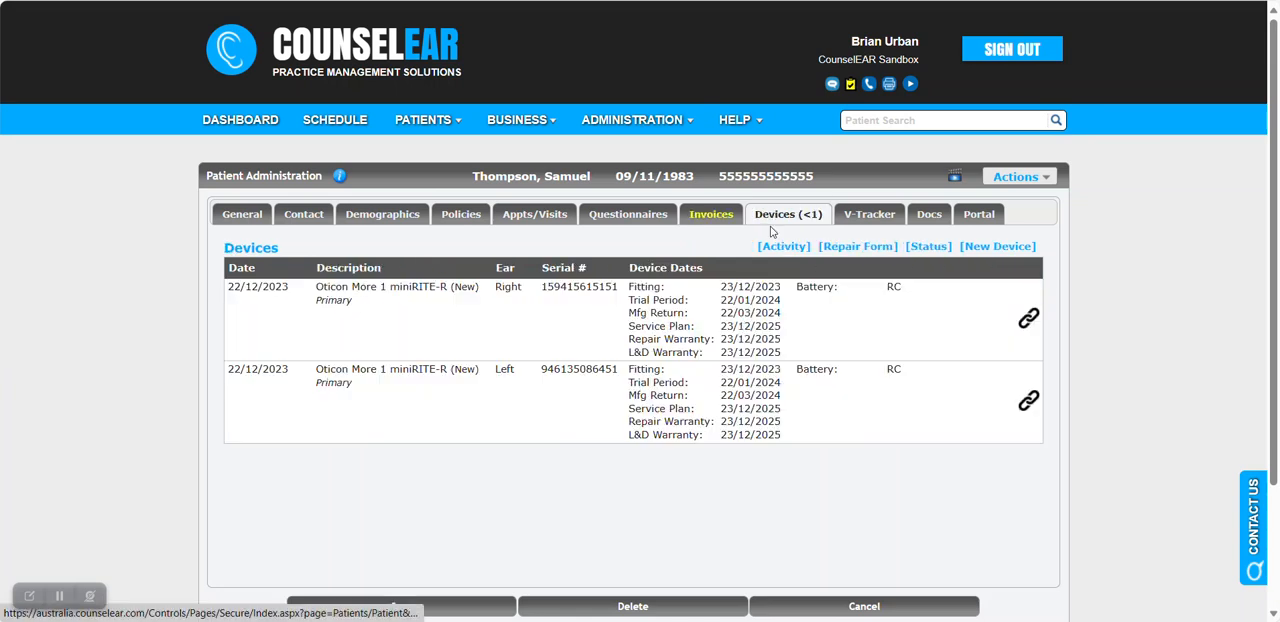
pyautogui.click(581, 327)
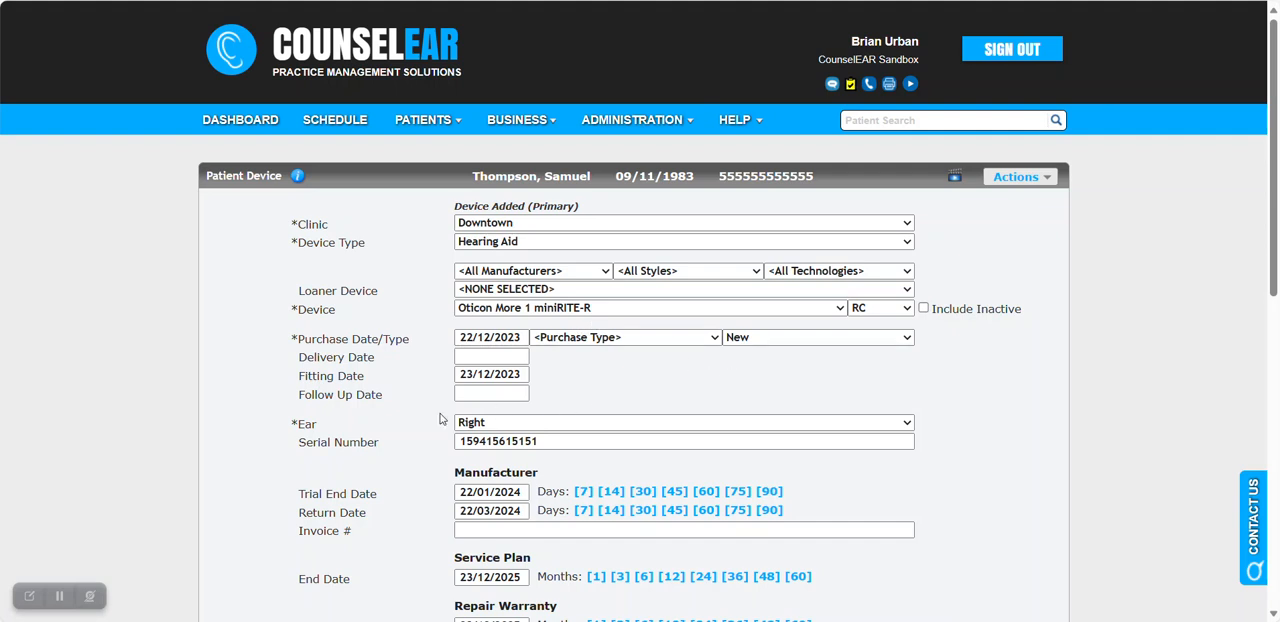
pyautogui.moveTo(388, 398); pyautogui.dragTo(311, 404)
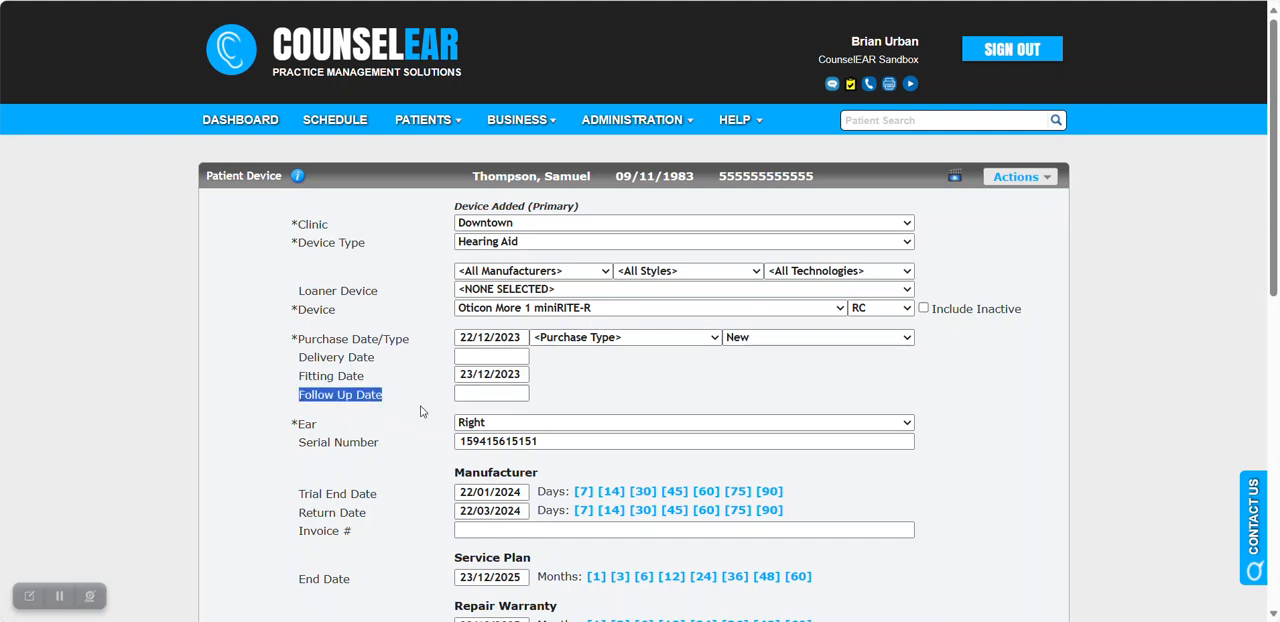
pyautogui.click(498, 394)
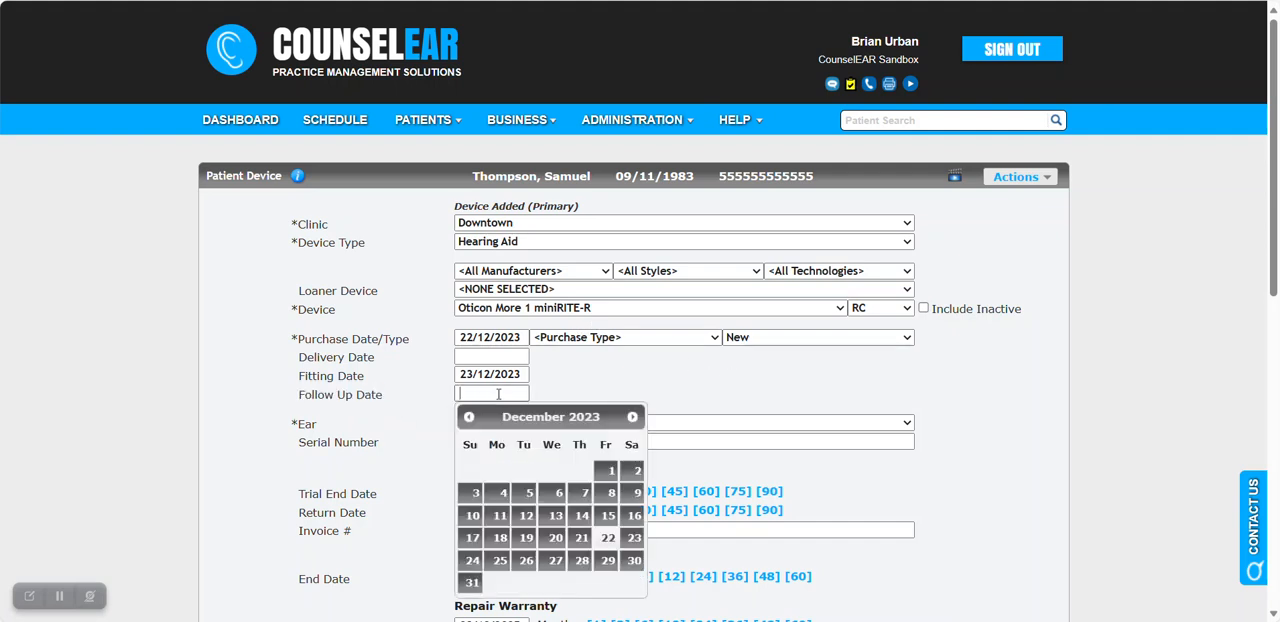
pyautogui.click(634, 561)
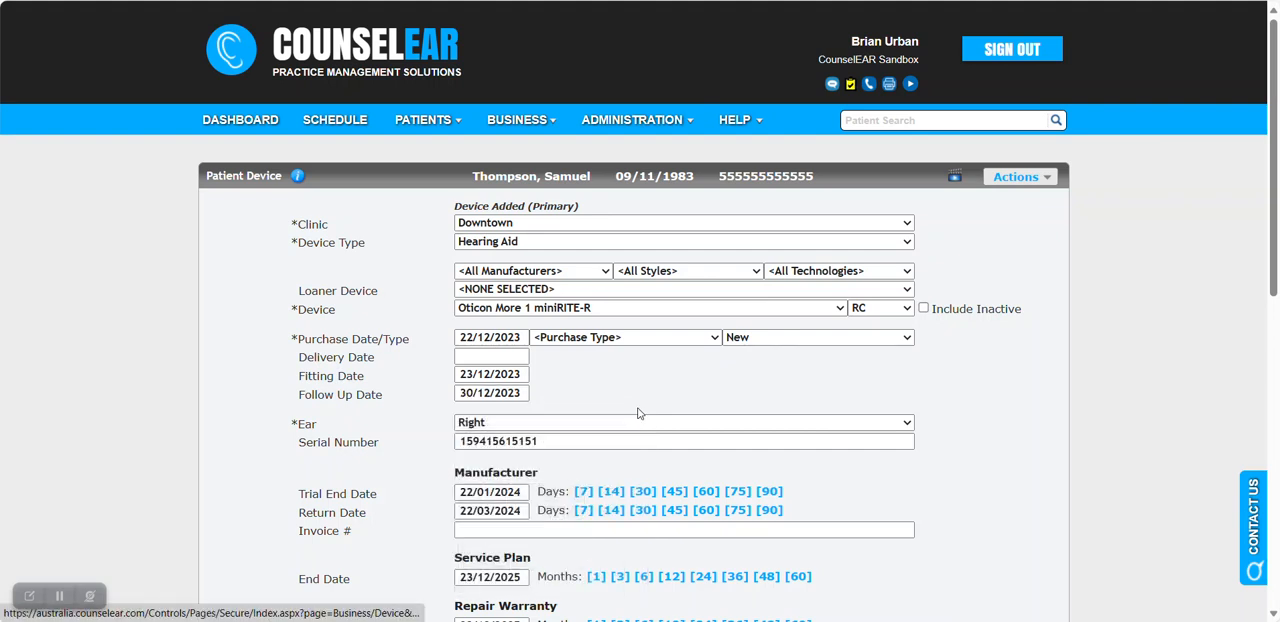
pyautogui.scroll(-6, 648, 400)
pyautogui.click(497, 426)
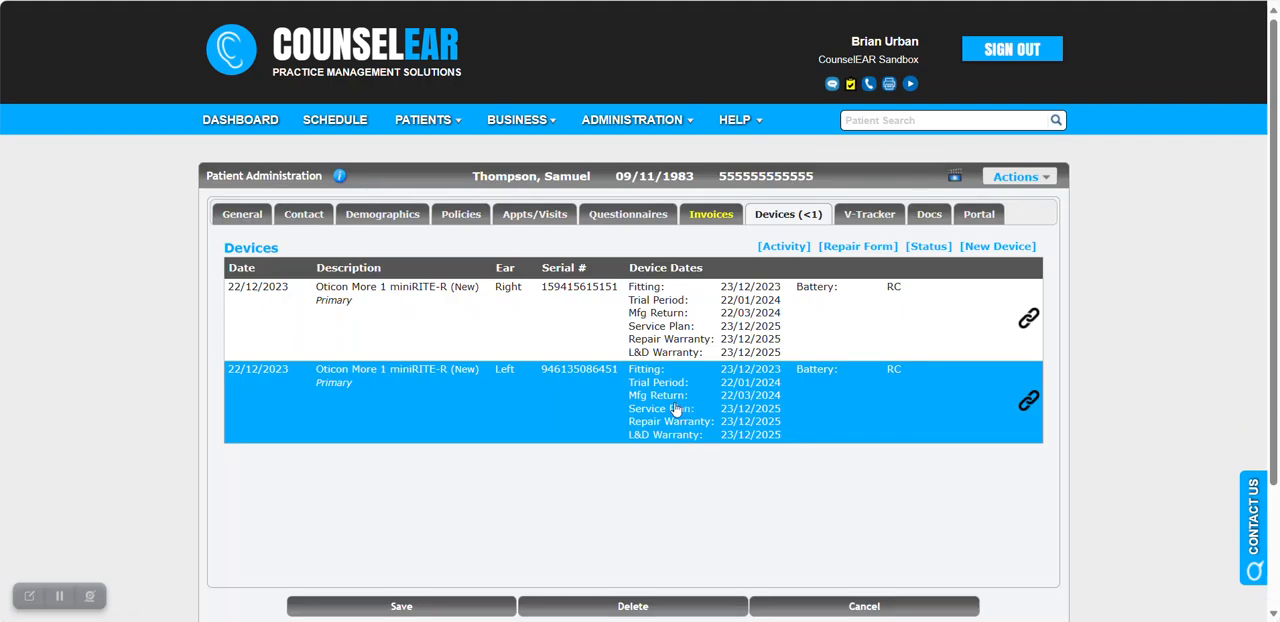
# Set the left hearing aid's follow-up date to 30/12/2023 and save the device.
pyautogui.click(711, 414)
pyautogui.scroll(-1, 659, 403)
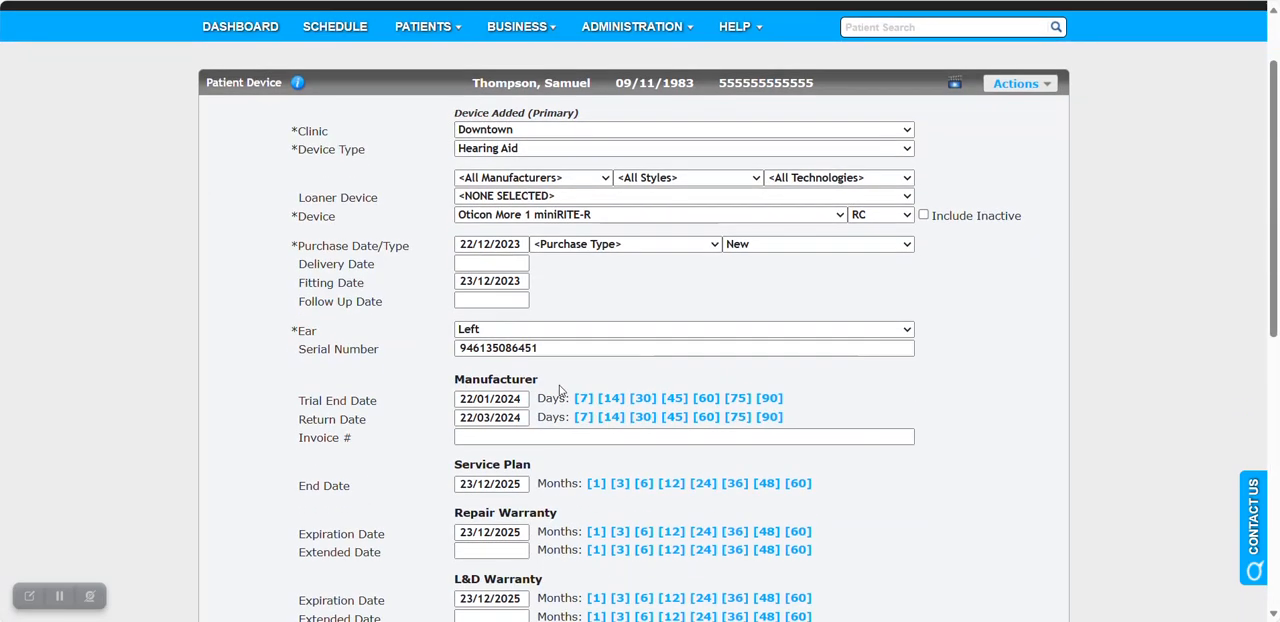
pyautogui.click(500, 300)
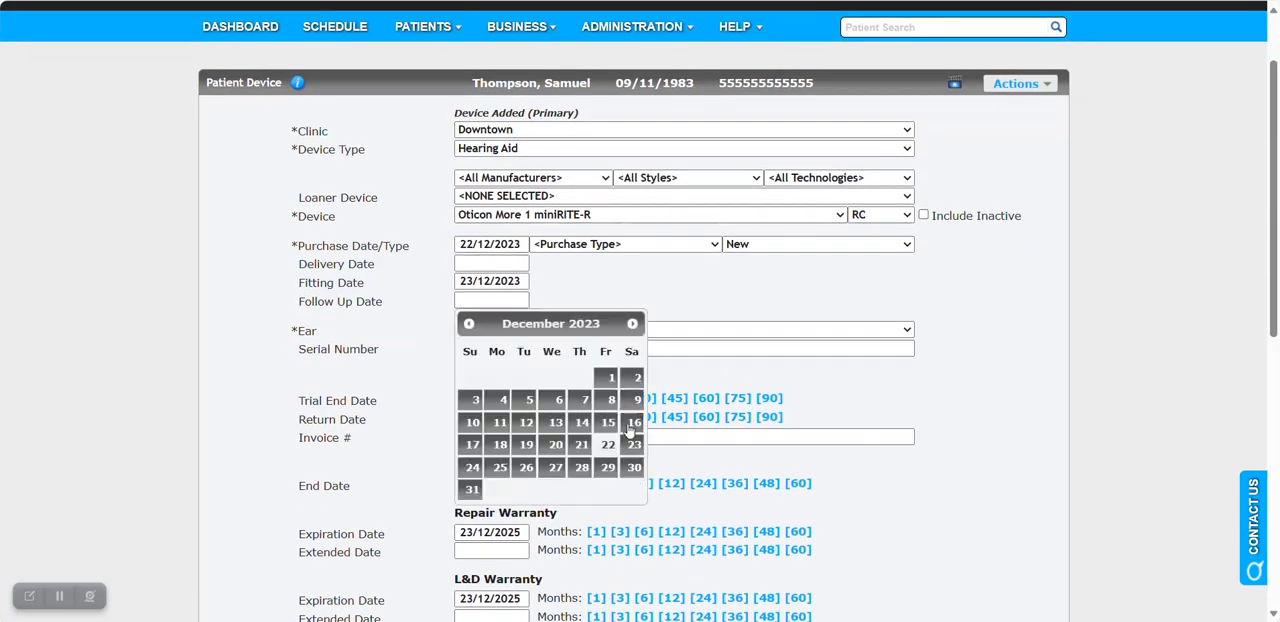
pyautogui.click(633, 467)
pyautogui.scroll(-4, 630, 330)
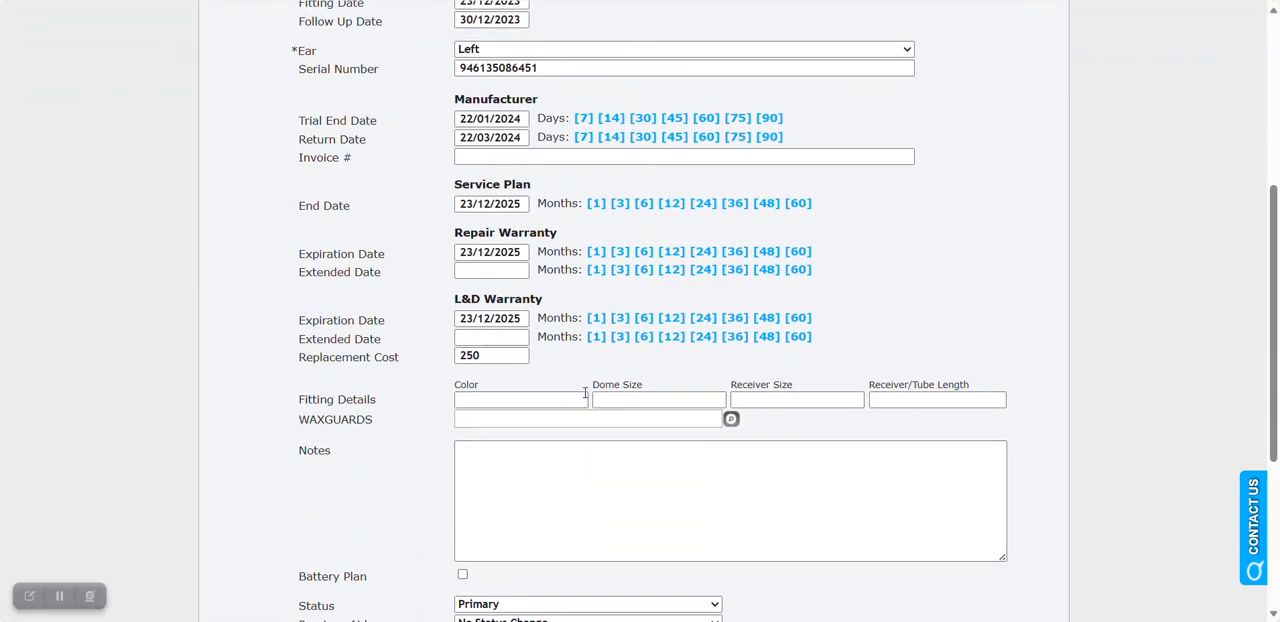
pyautogui.click(403, 606)
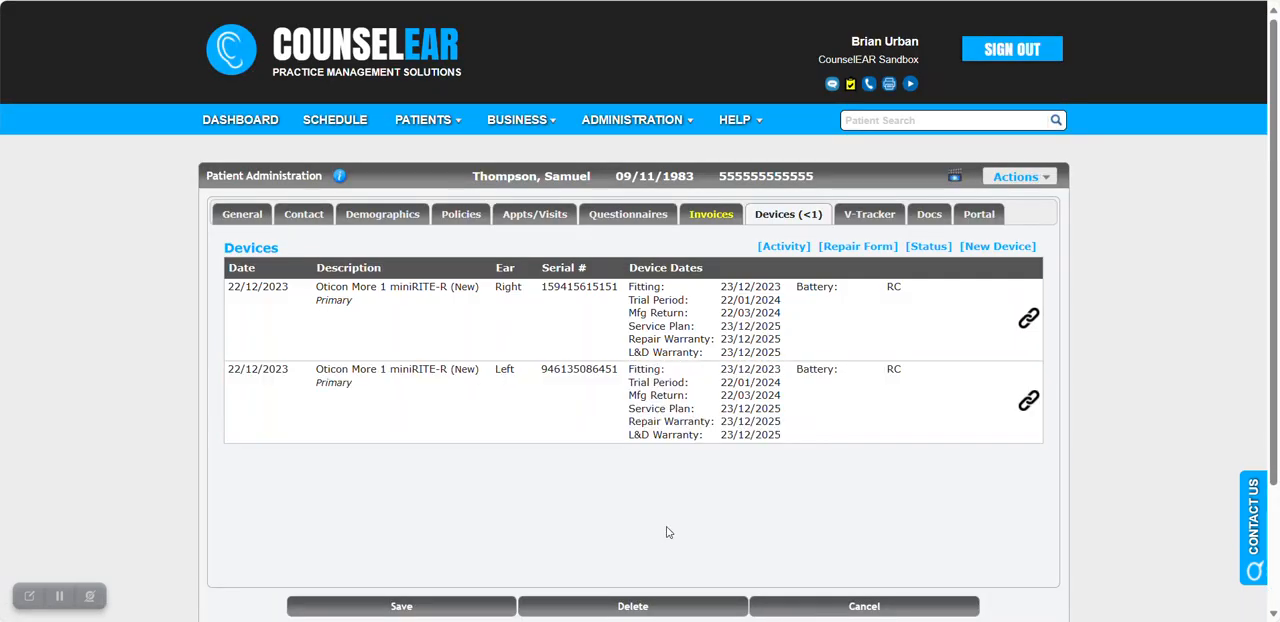
# Reopen the binaural fitting invoice's claim and check its date of service against both hearing aids' fitting dates.
pyautogui.click(719, 219)
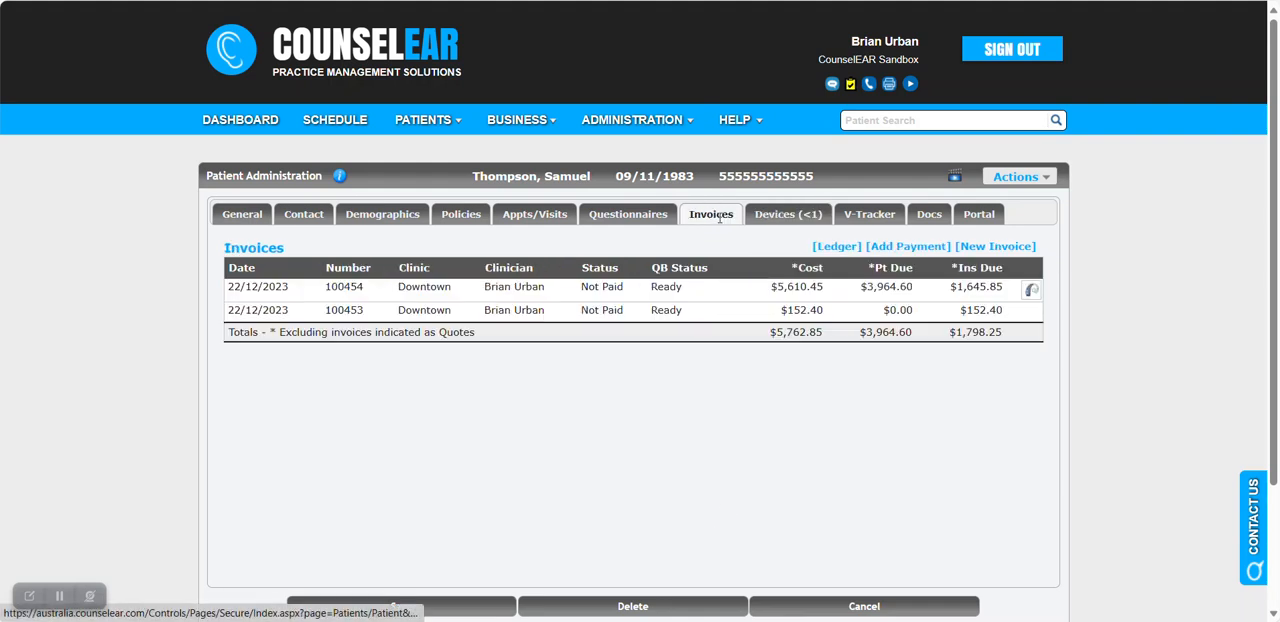
pyautogui.click(721, 293)
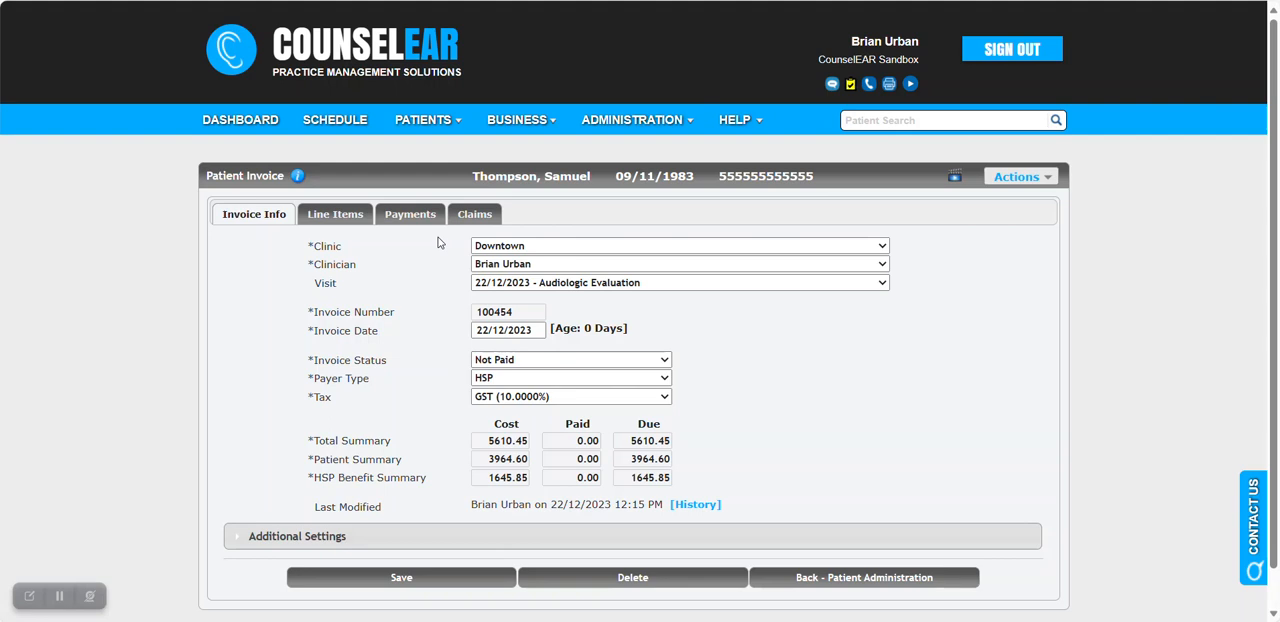
pyautogui.click(468, 216)
pyautogui.scroll(-3, 891, 363)
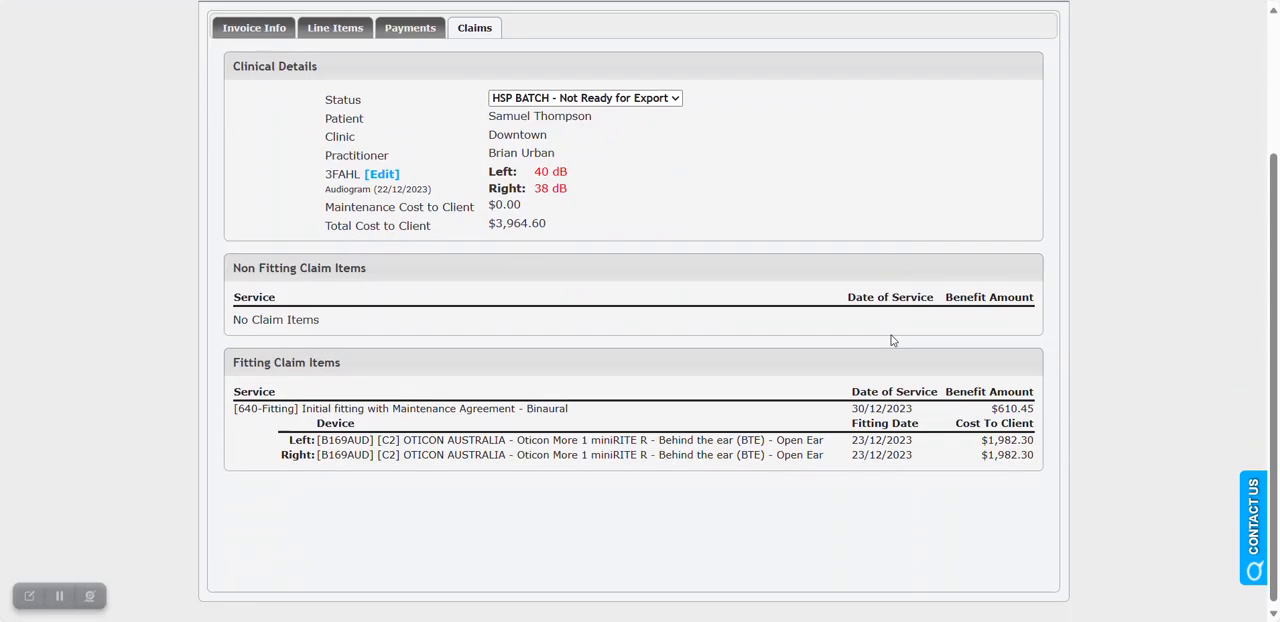
pyautogui.moveTo(920, 413); pyautogui.dragTo(846, 413)
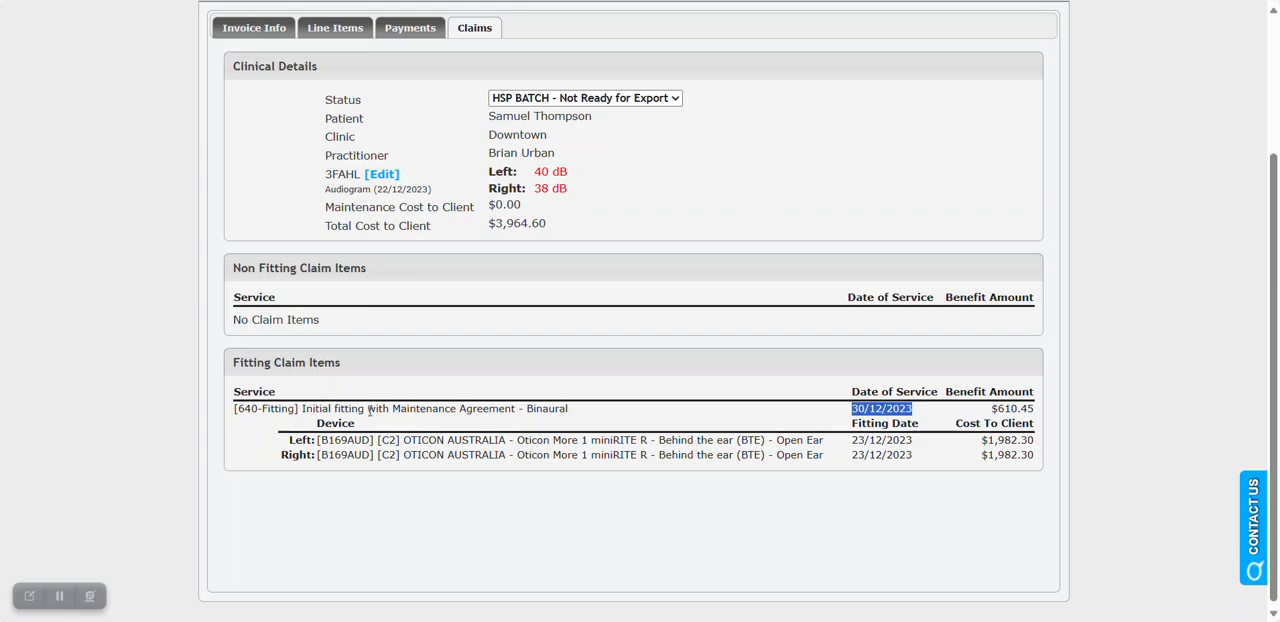
pyautogui.moveTo(851, 441); pyautogui.dragTo(907, 459)
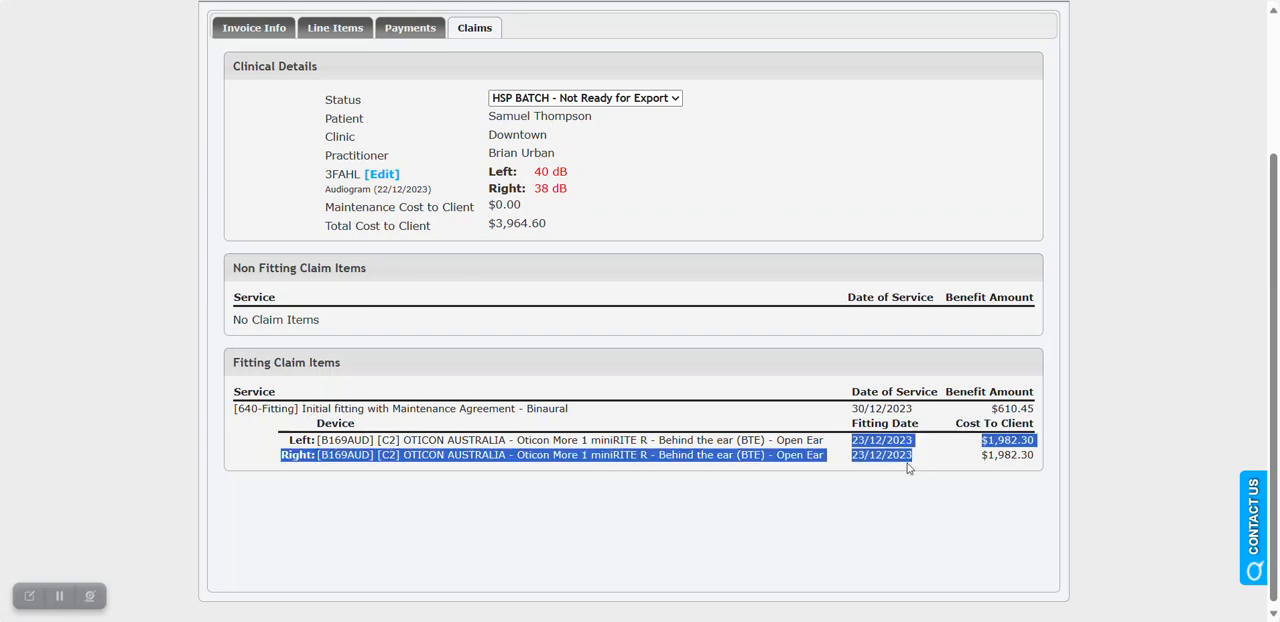
pyautogui.click(903, 458)
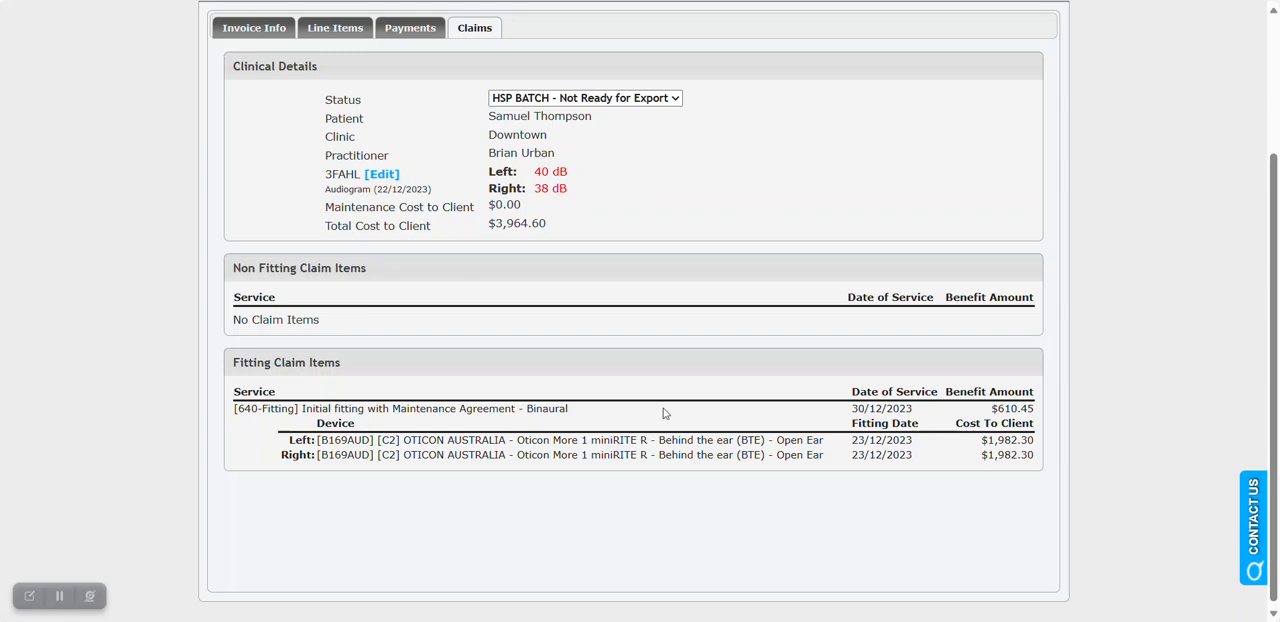
# Set the binaural fitting claim's status to HSP BATCH - Ready for Export.
pyautogui.click(660, 103)
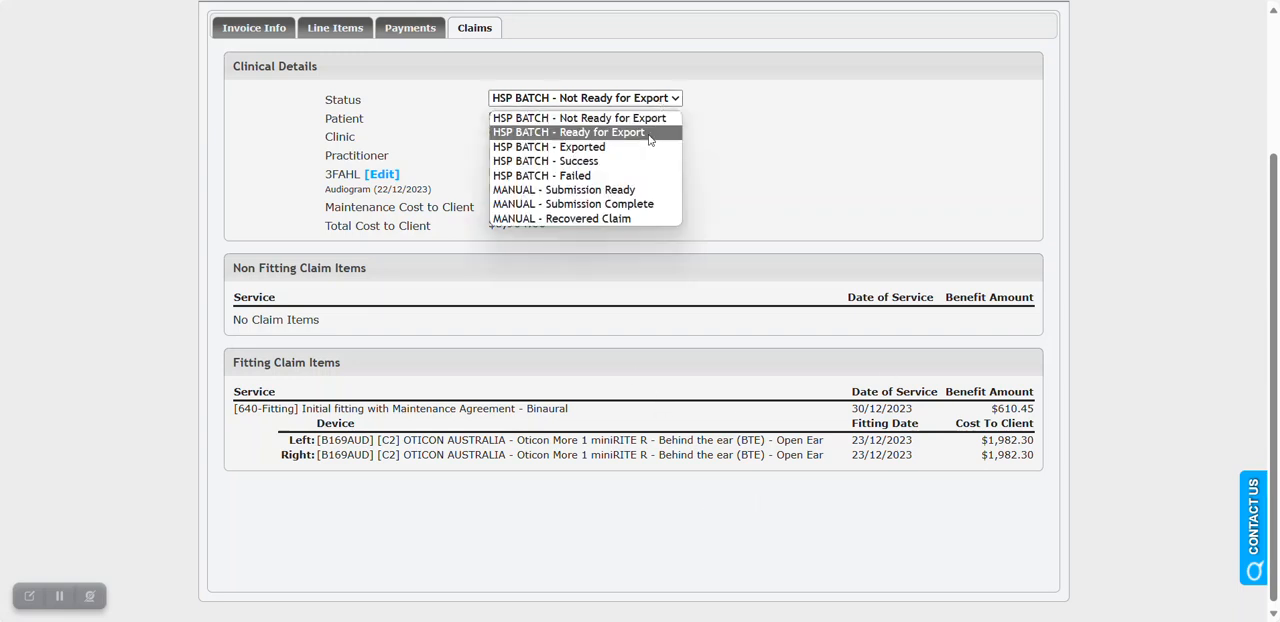
pyautogui.click(648, 132)
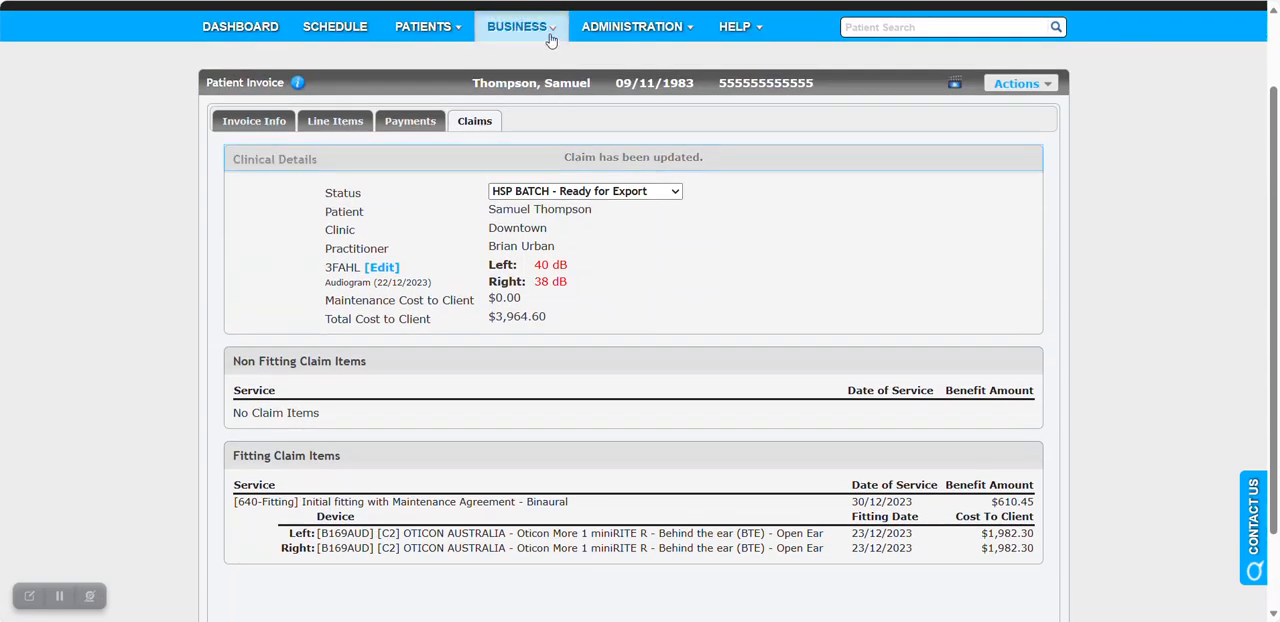
pyautogui.moveTo(551, 30)
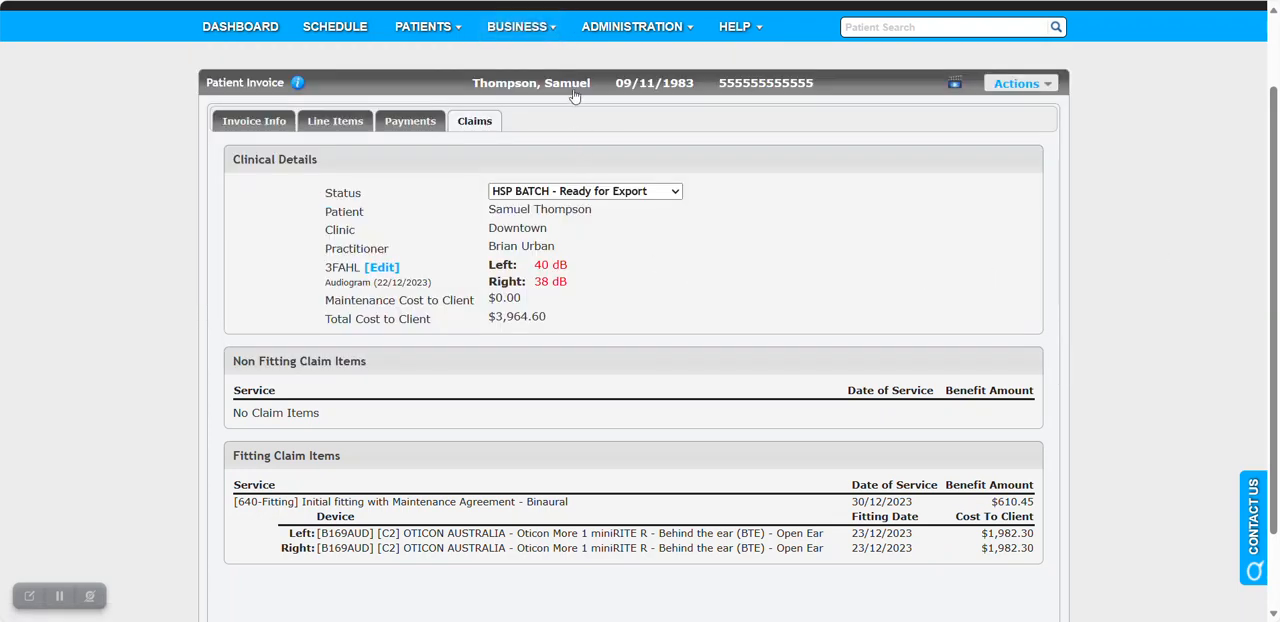
# Review the patient's policy information, checking the maintenance plan and its expiry, last client review, last fitting and replacement dates.
pyautogui.click(707, 94)
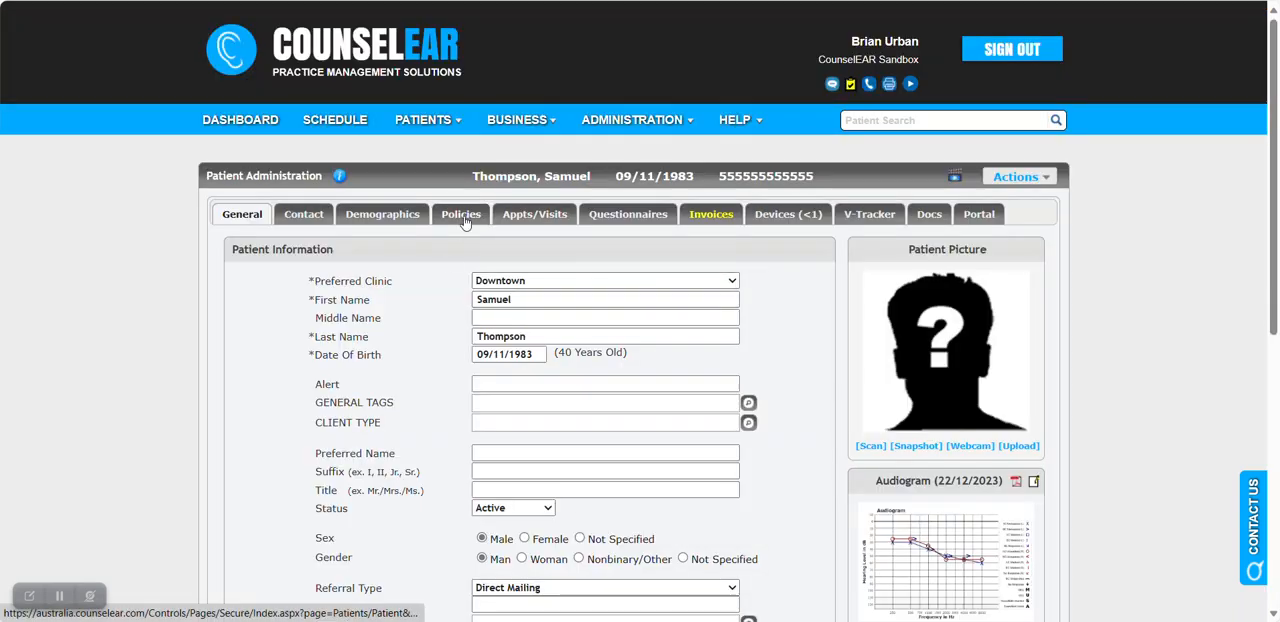
pyautogui.click(462, 215)
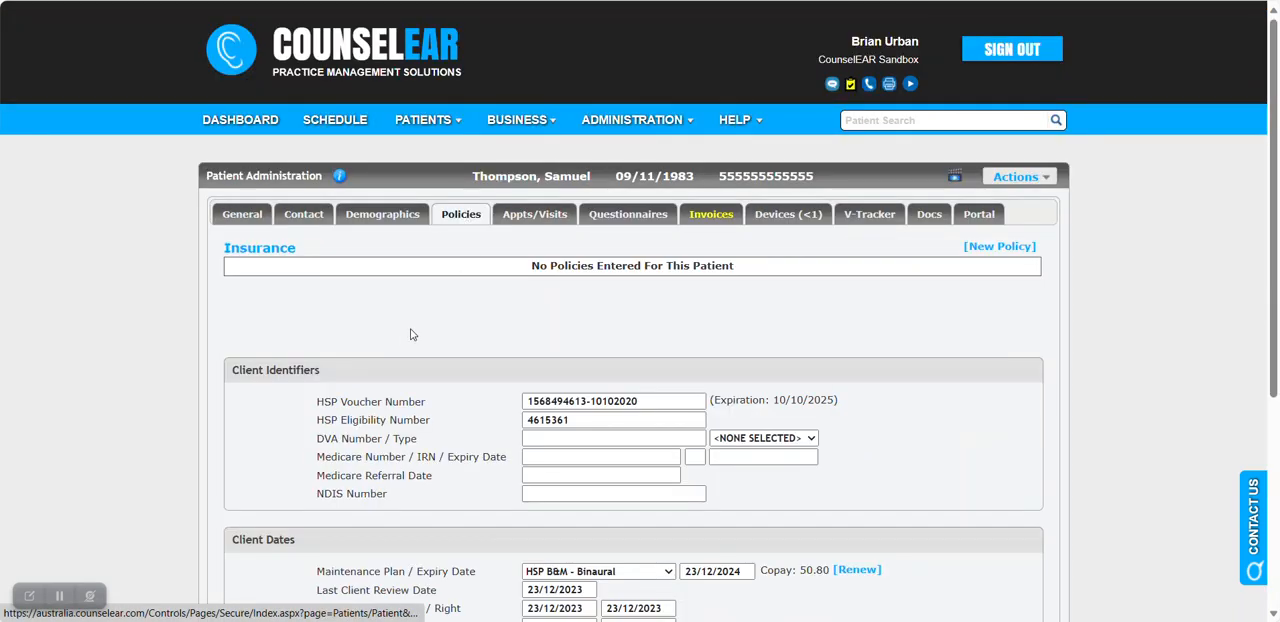
pyautogui.scroll(-2, 420, 323)
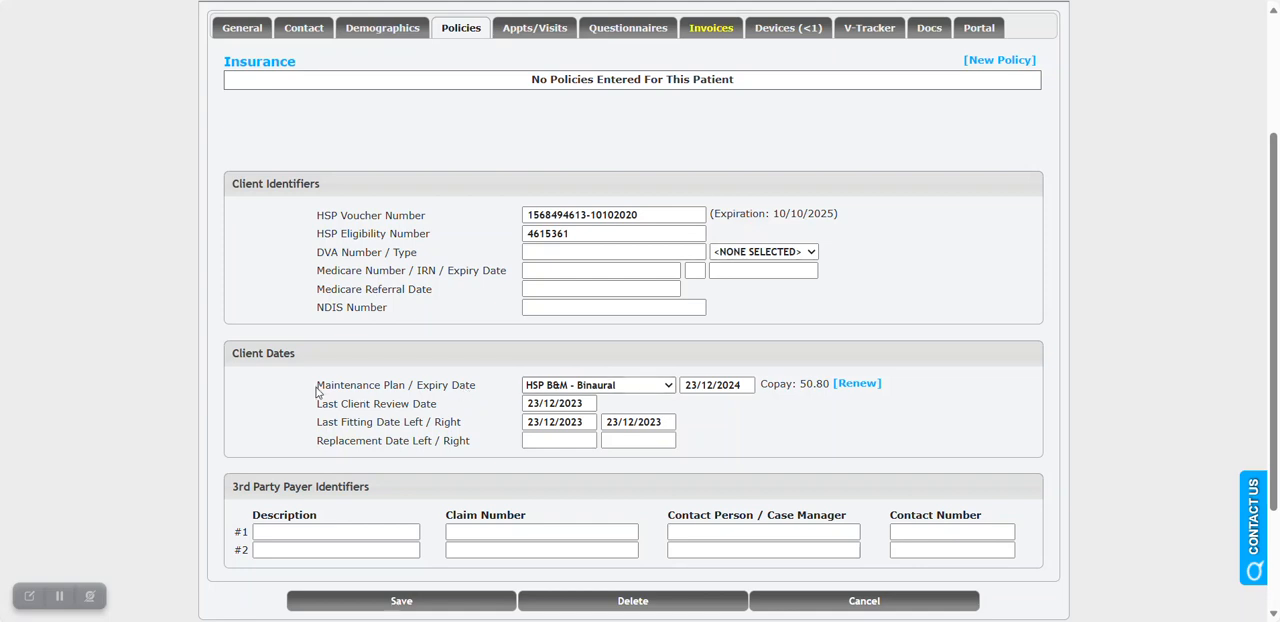
pyautogui.moveTo(318, 391); pyautogui.dragTo(494, 390)
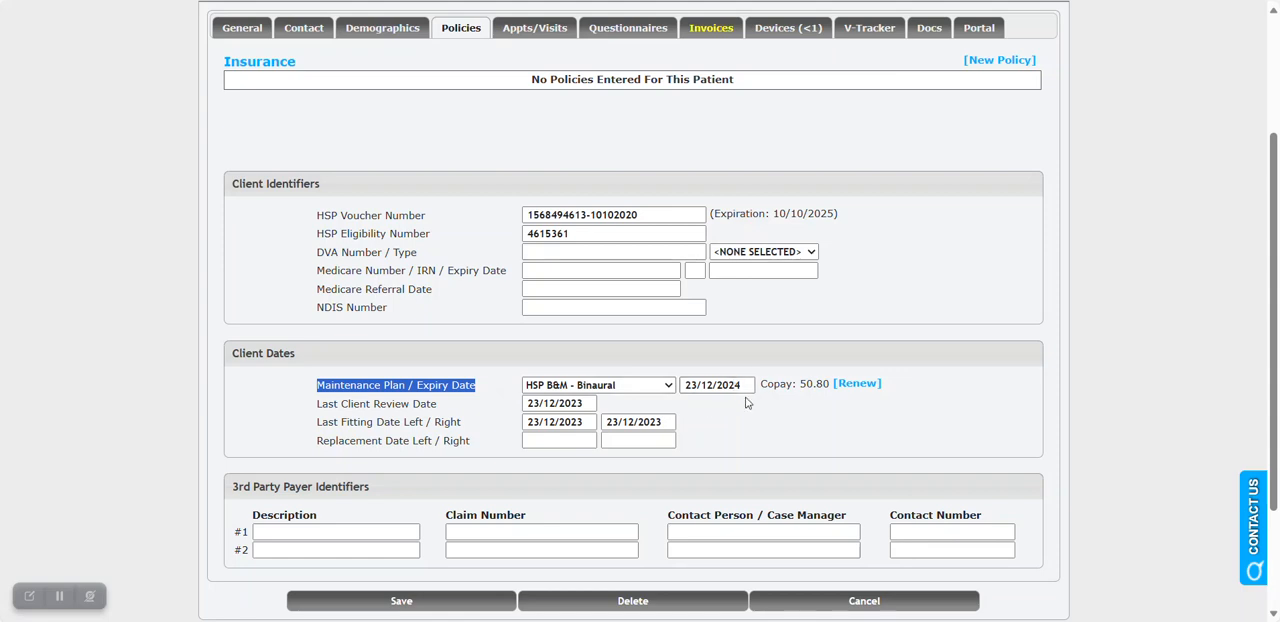
pyautogui.moveTo(317, 409); pyautogui.dragTo(427, 406)
pyautogui.moveTo(317, 426); pyautogui.dragTo(430, 424)
pyautogui.click(460, 422)
pyautogui.click(505, 444)
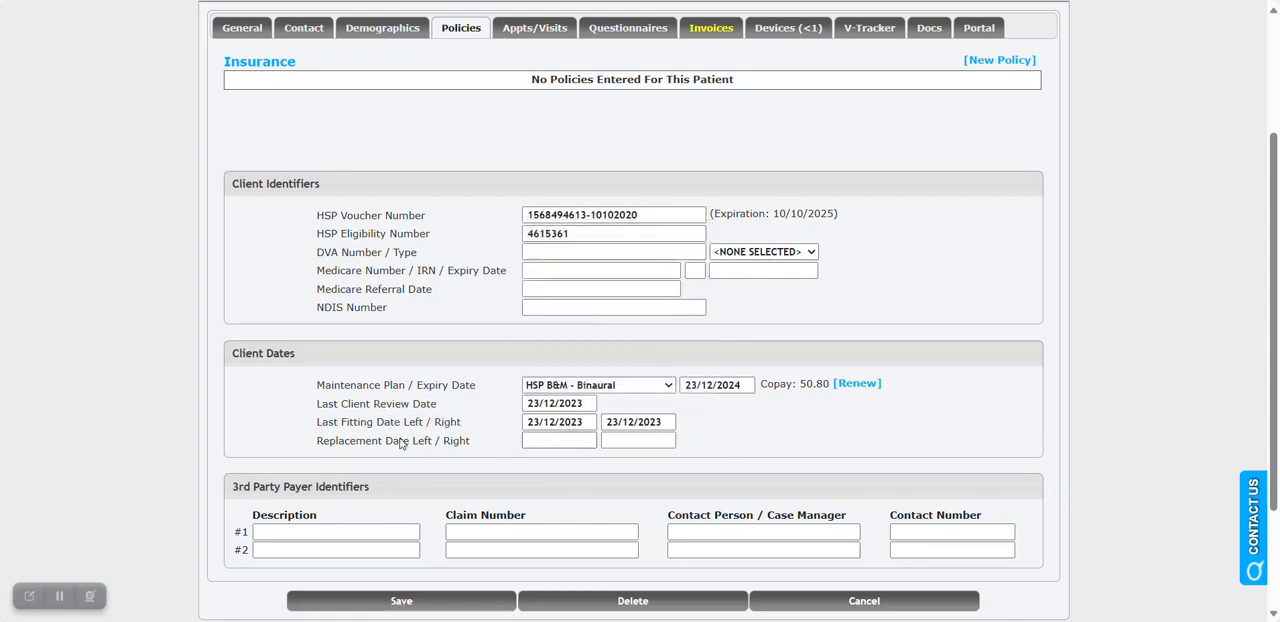
pyautogui.moveTo(319, 440); pyautogui.dragTo(393, 441)
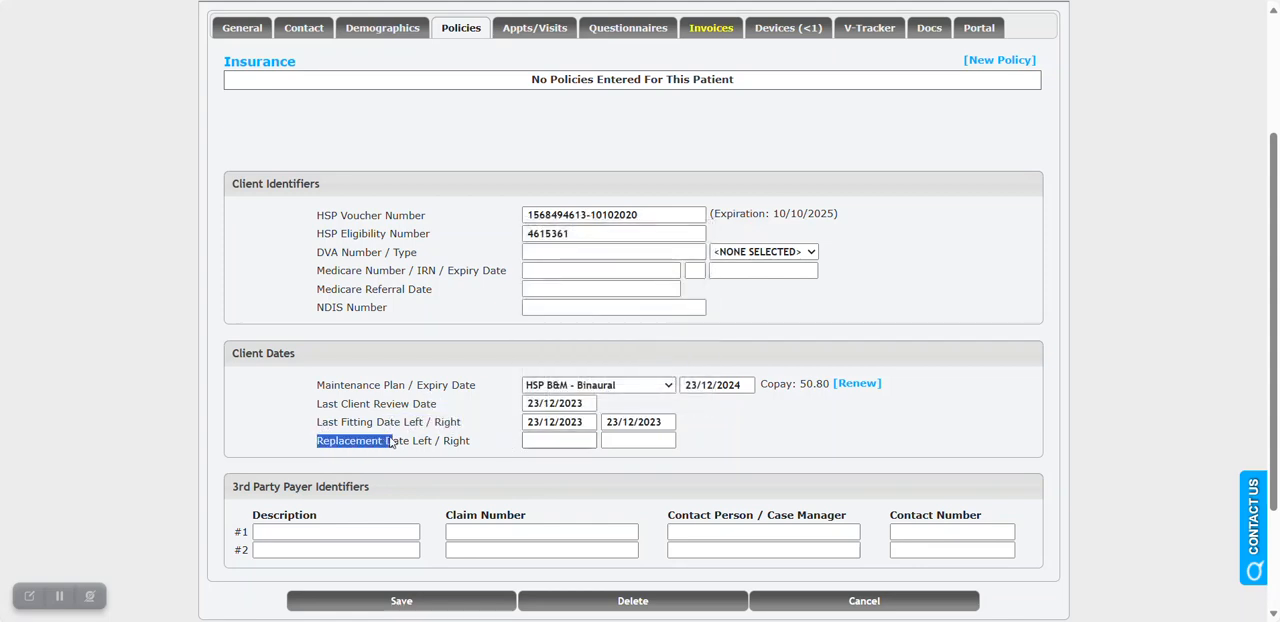
pyautogui.click(478, 446)
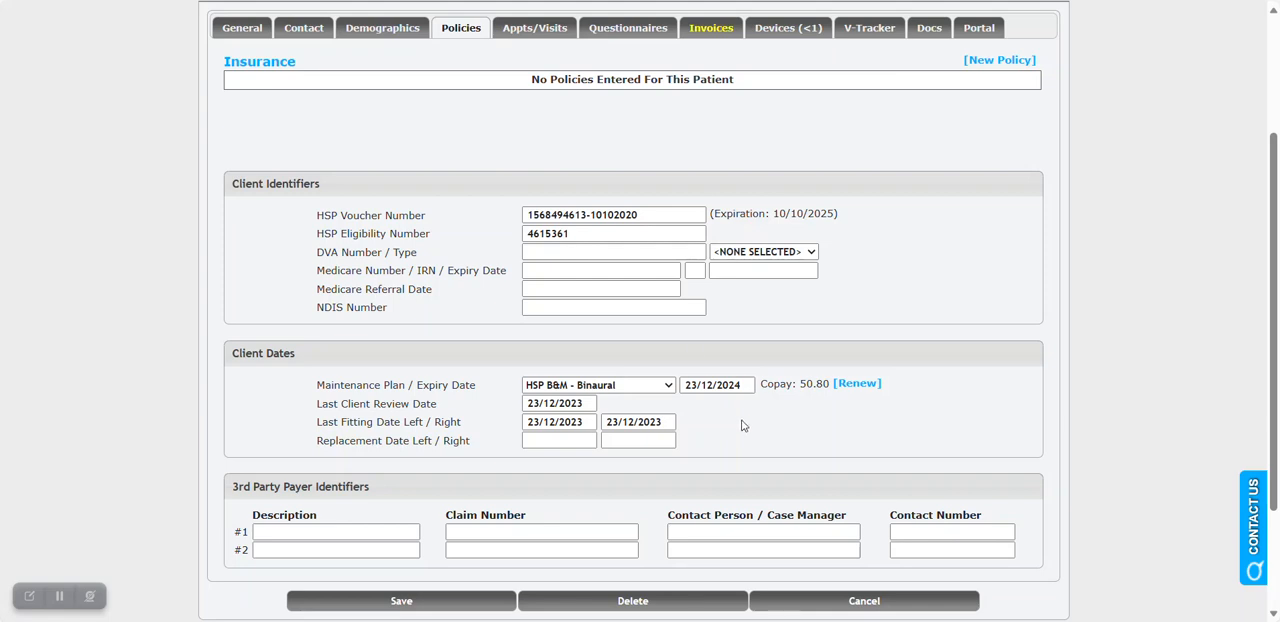
pyautogui.scroll(1, 370, 271)
pyautogui.scroll(1, 370, 276)
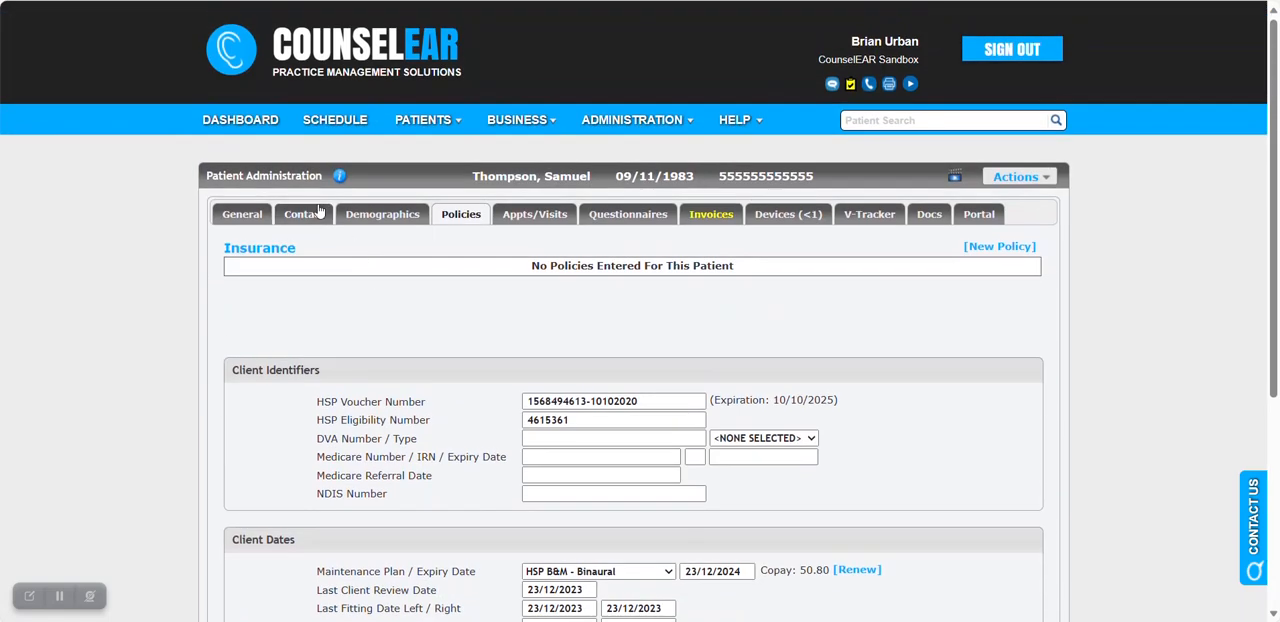
# Open the dashboard's HSP overview and check which expiry periods the maintenance plan expiration list can be filtered by.
pyautogui.click(260, 137)
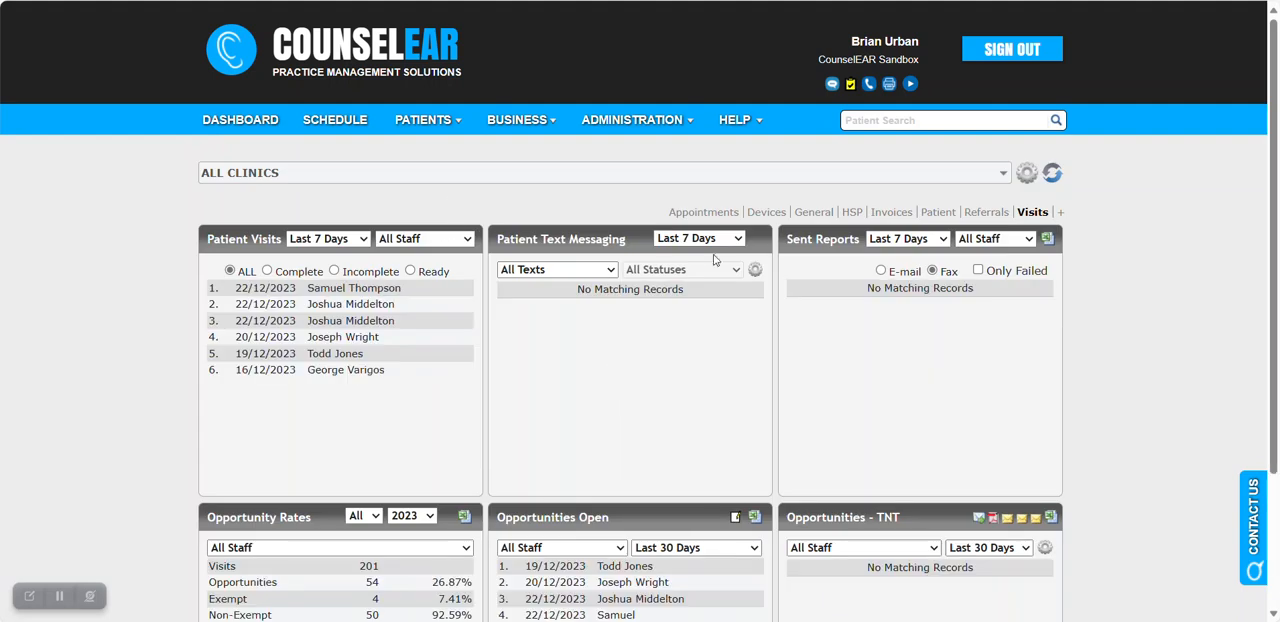
pyautogui.click(852, 212)
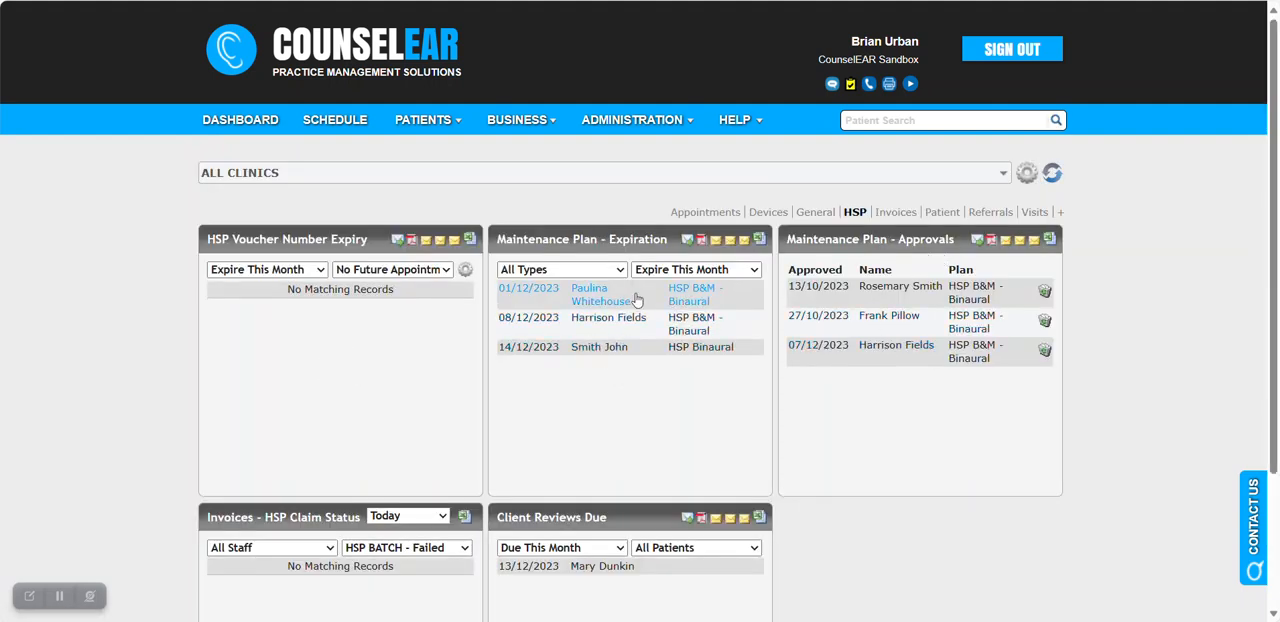
pyautogui.click(686, 270)
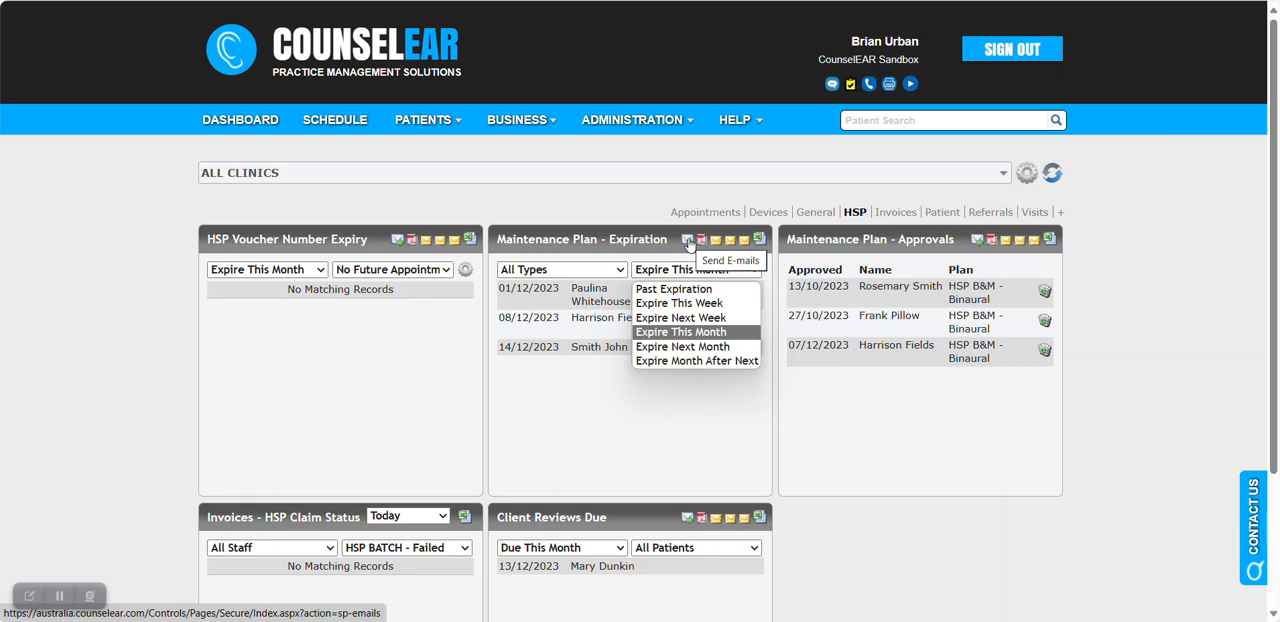
pyautogui.click(847, 425)
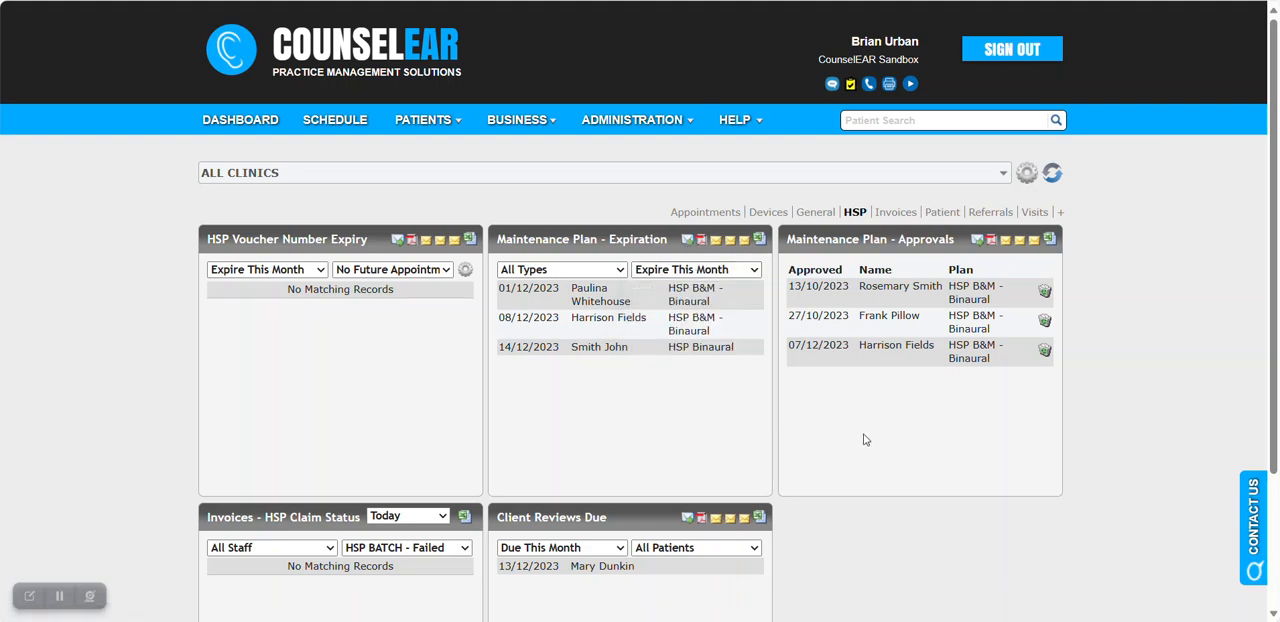
# Open the patient whose maintenance plan was approved on 13/10/2023, set the plan's expiry date to 09/10/2023 and save.
pyautogui.click(906, 287)
pyautogui.scroll(-2, 480, 350)
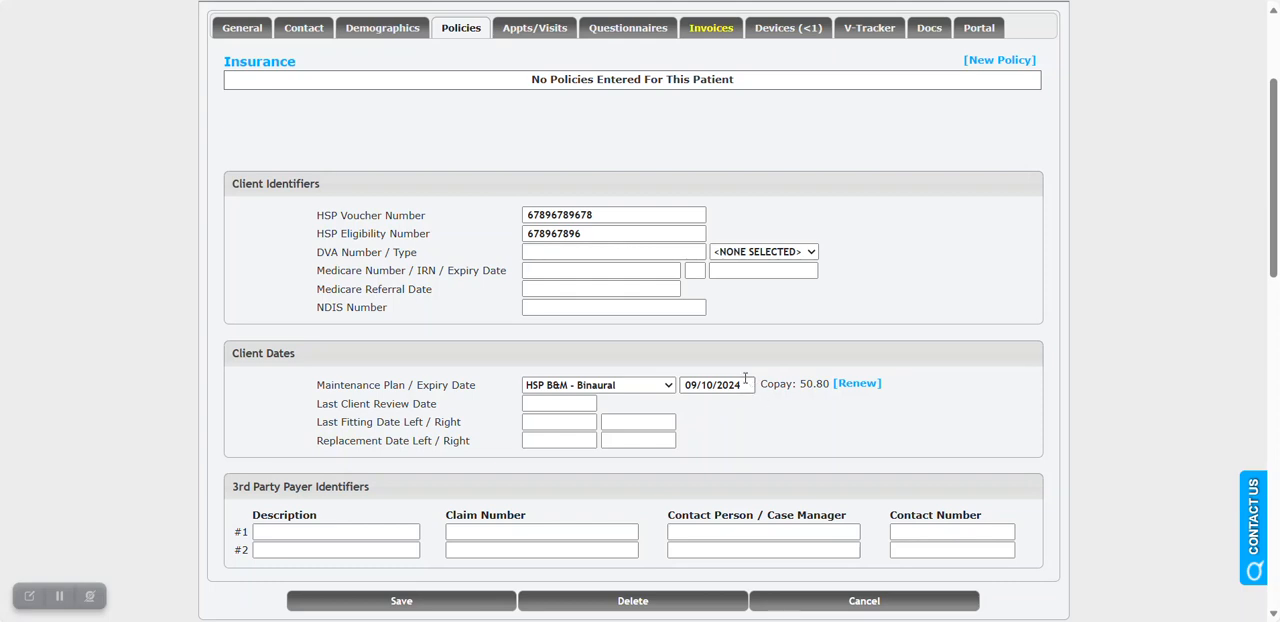
pyautogui.click(745, 384)
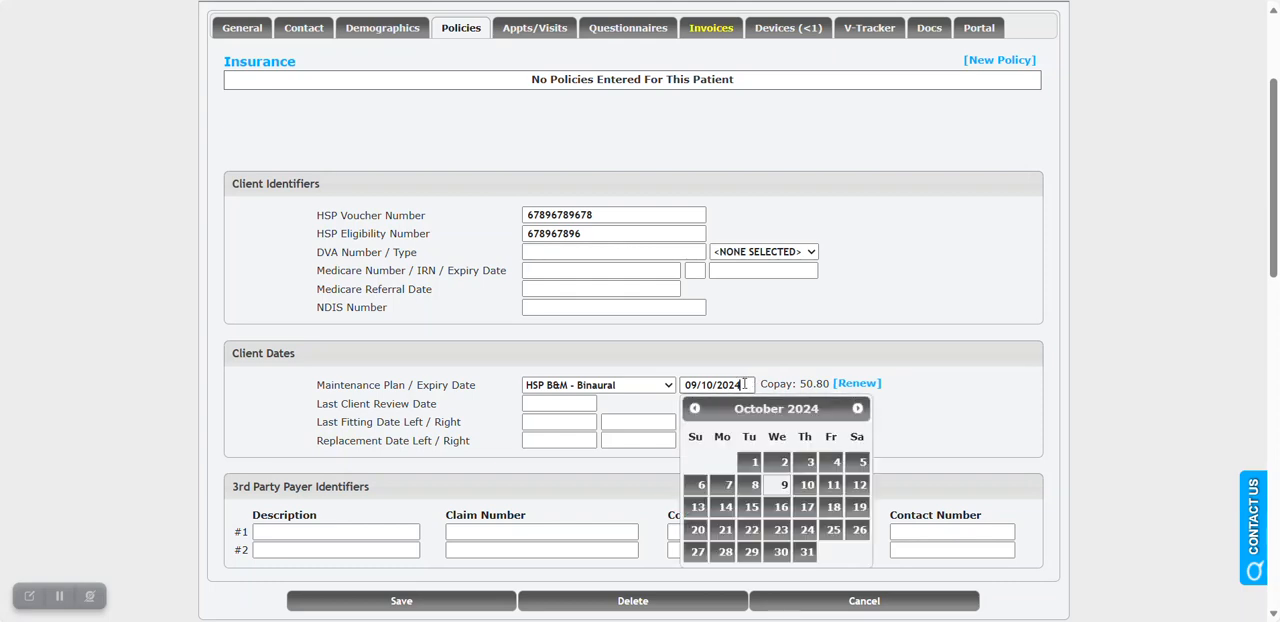
pyautogui.press('BackSpace')
pyautogui.write('3')
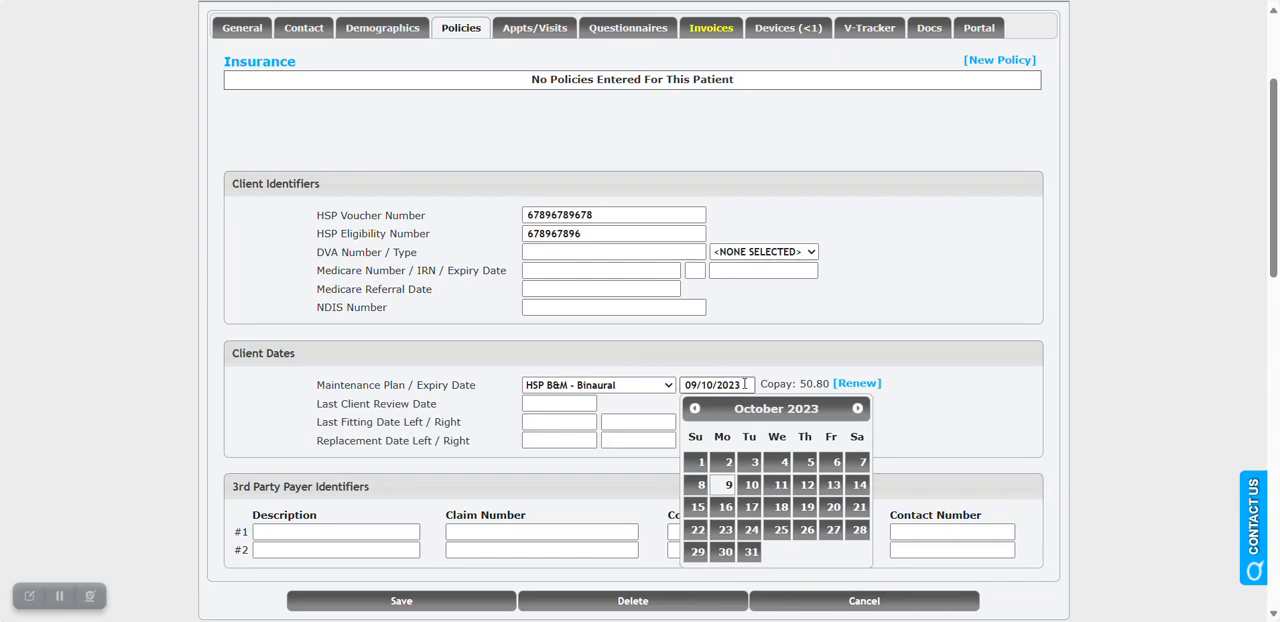
pyautogui.click(913, 420)
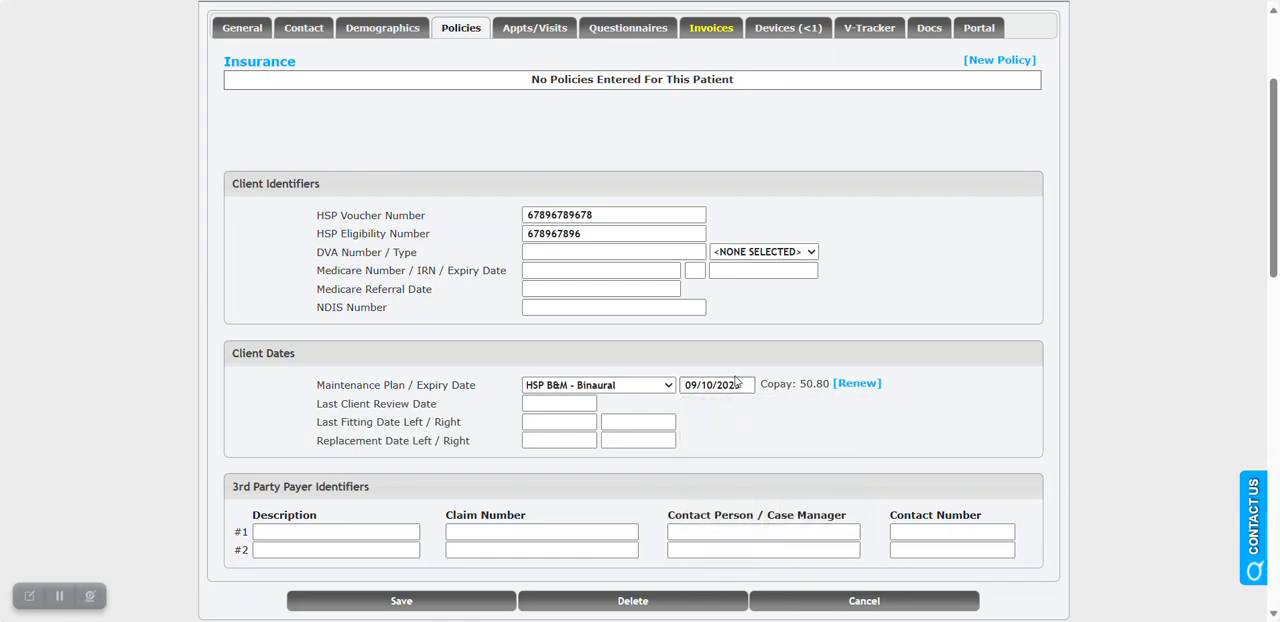
pyautogui.click(457, 601)
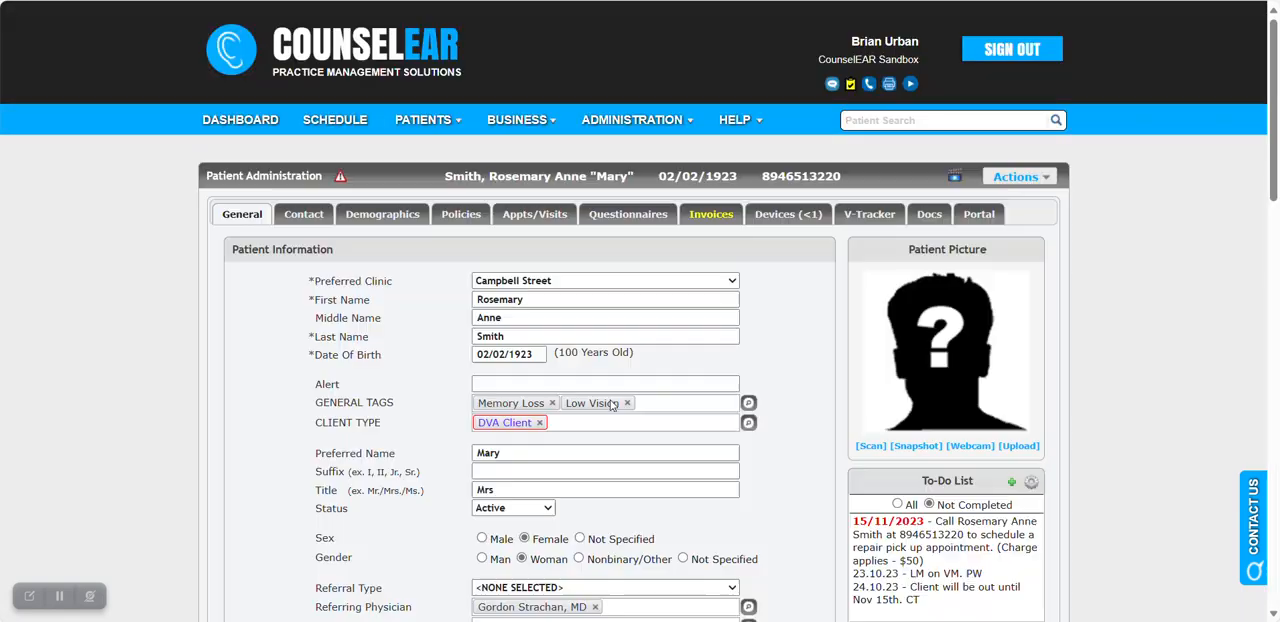
# Renew the patient's HSP B&M - Binaural maintenance plan from the policy information with an expiry date of 22/12/2024.
pyautogui.click(460, 215)
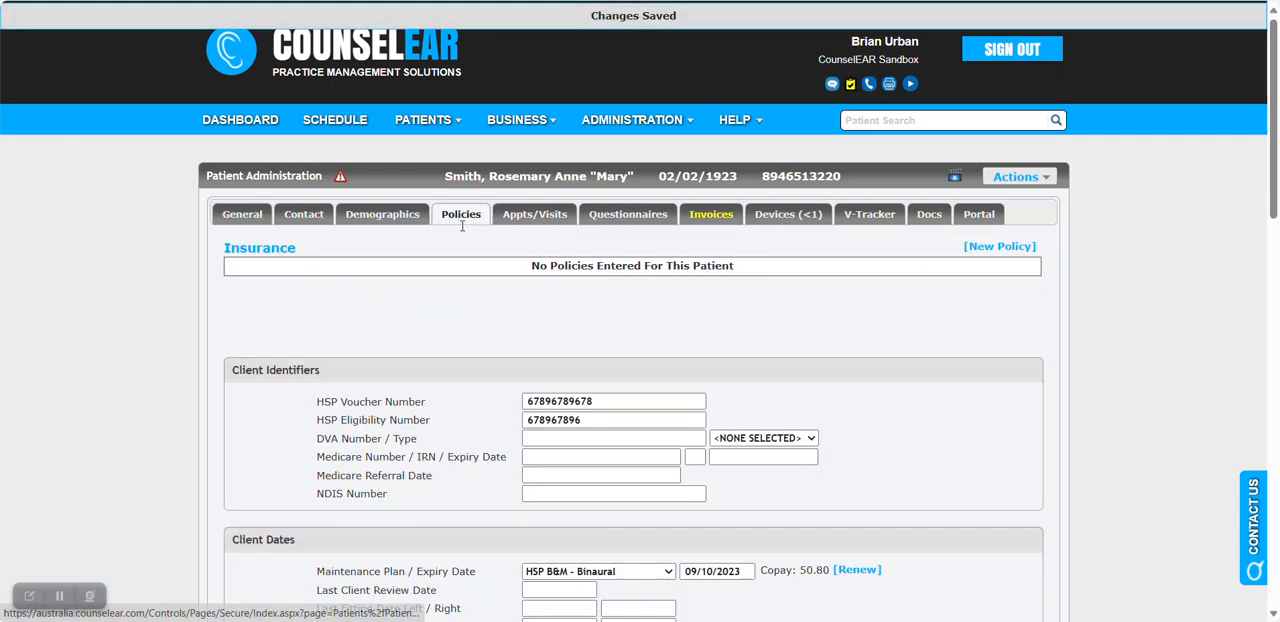
pyautogui.scroll(-3, 920, 435)
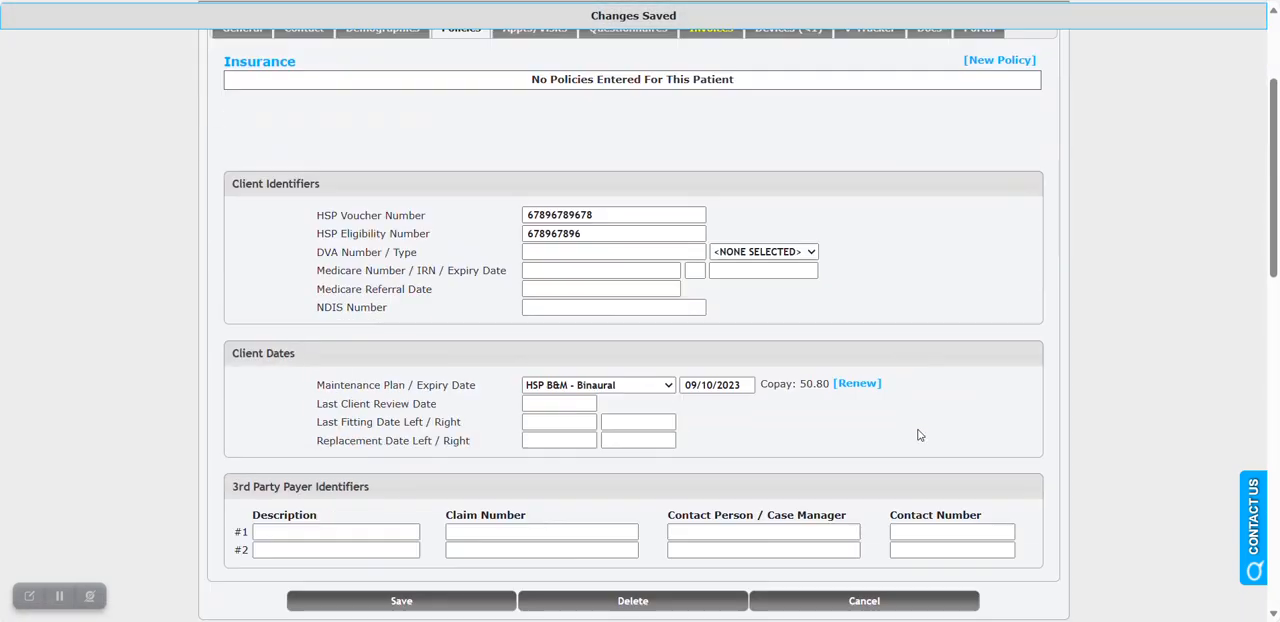
pyautogui.click(858, 388)
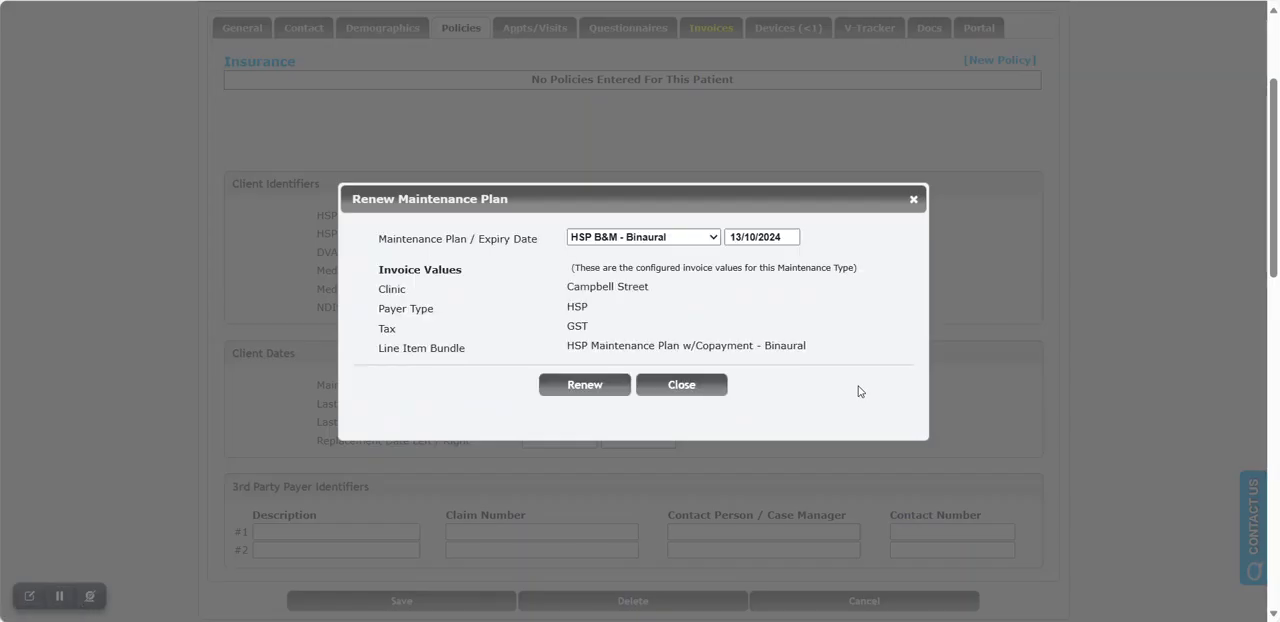
pyautogui.click(755, 237)
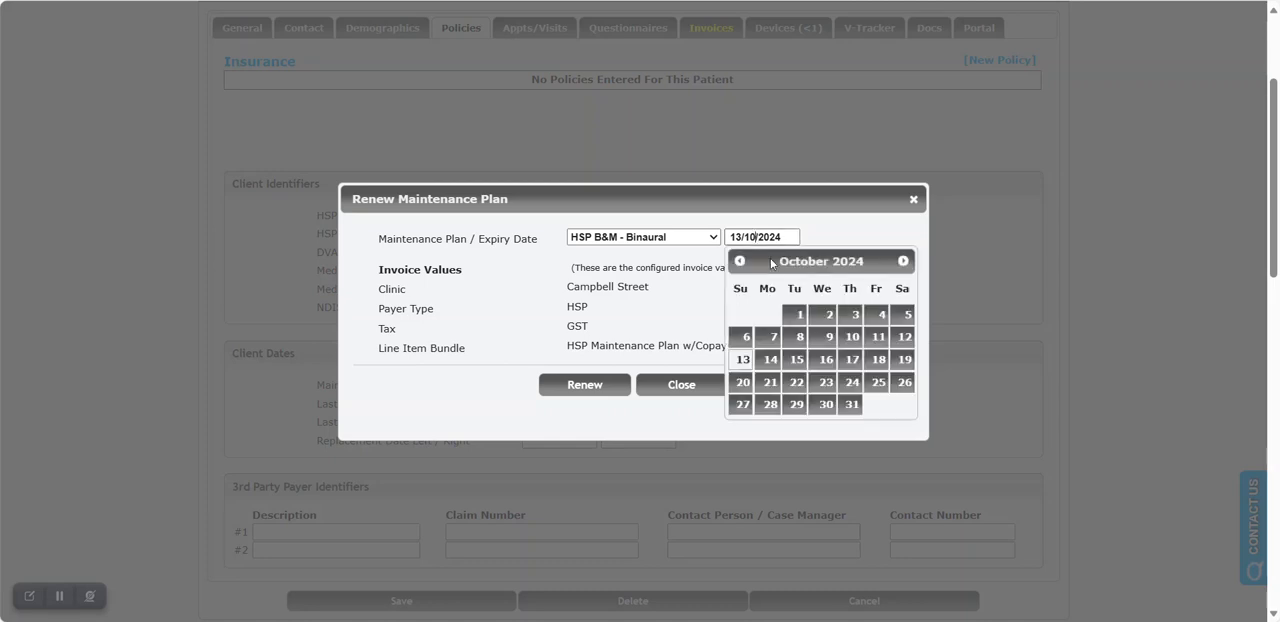
pyautogui.click(903, 262)
pyautogui.click(903, 262)
pyautogui.click(903, 262)
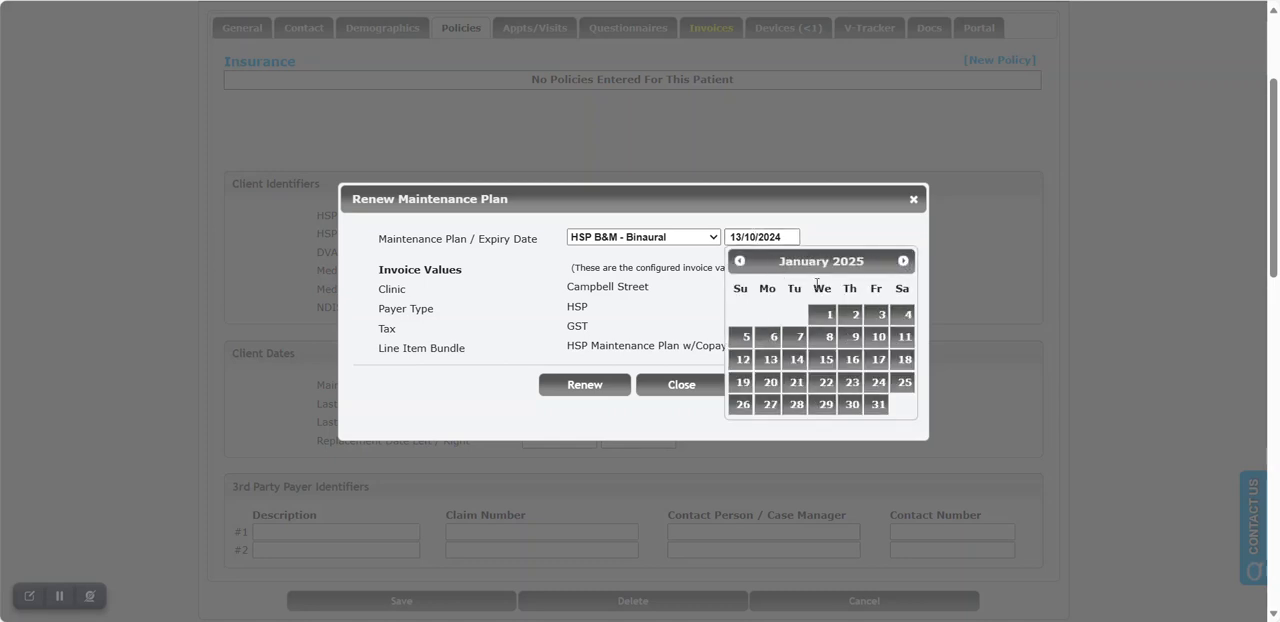
pyautogui.click(740, 266)
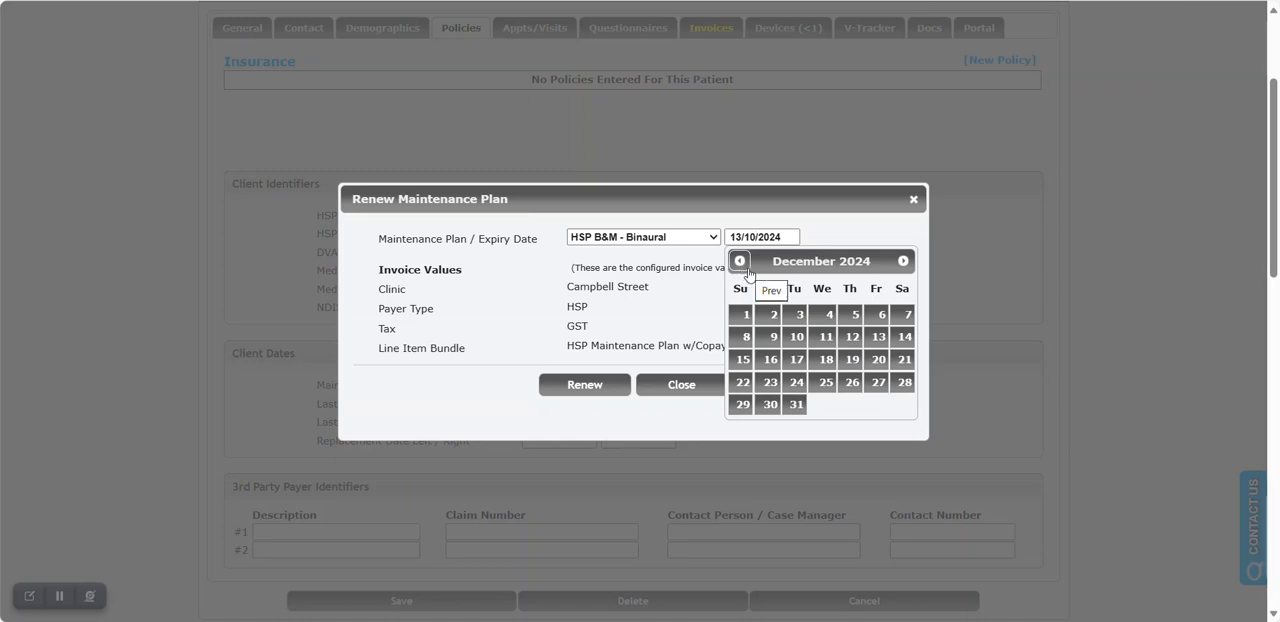
pyautogui.click(902, 384)
pyautogui.click(795, 243)
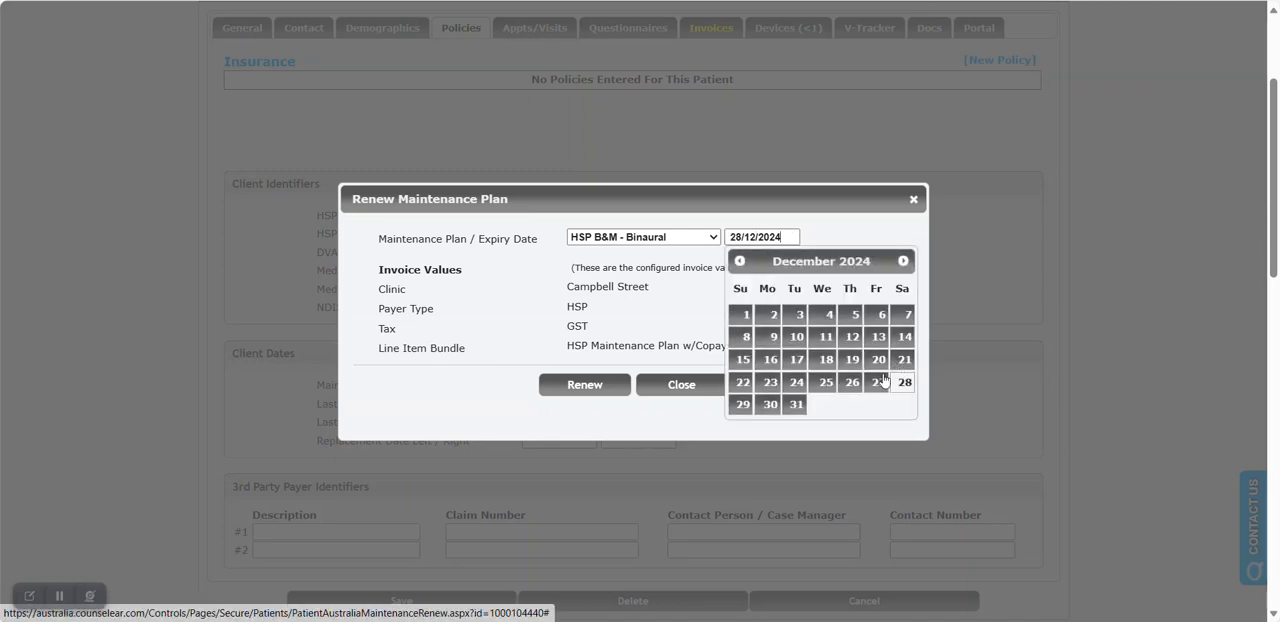
pyautogui.click(744, 382)
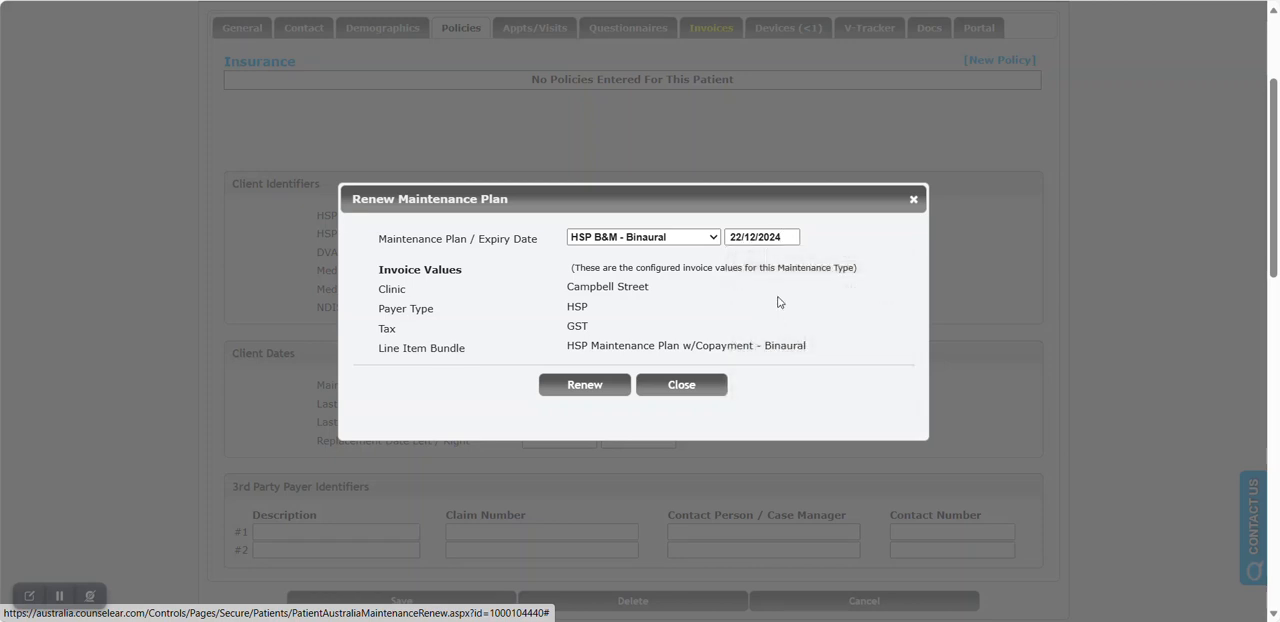
pyautogui.click(599, 388)
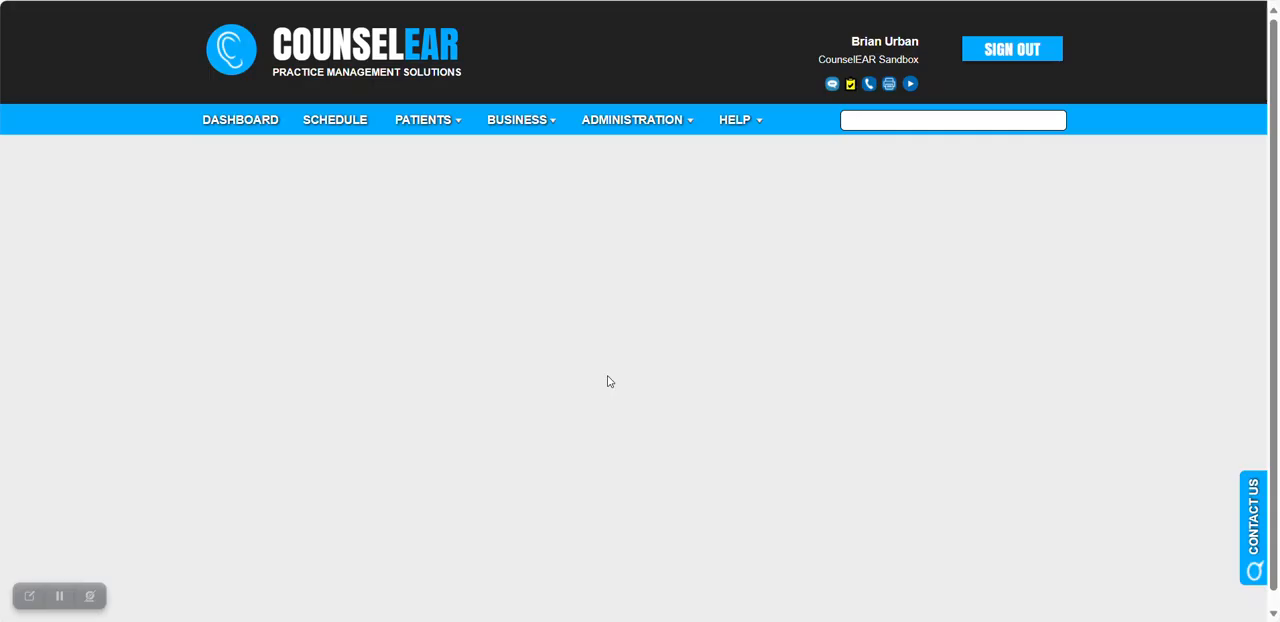
# Review the renewal invoice's claim status, client costs and maintenance claim item, and return to the patient's record.
pyautogui.scroll(-3, 731, 366)
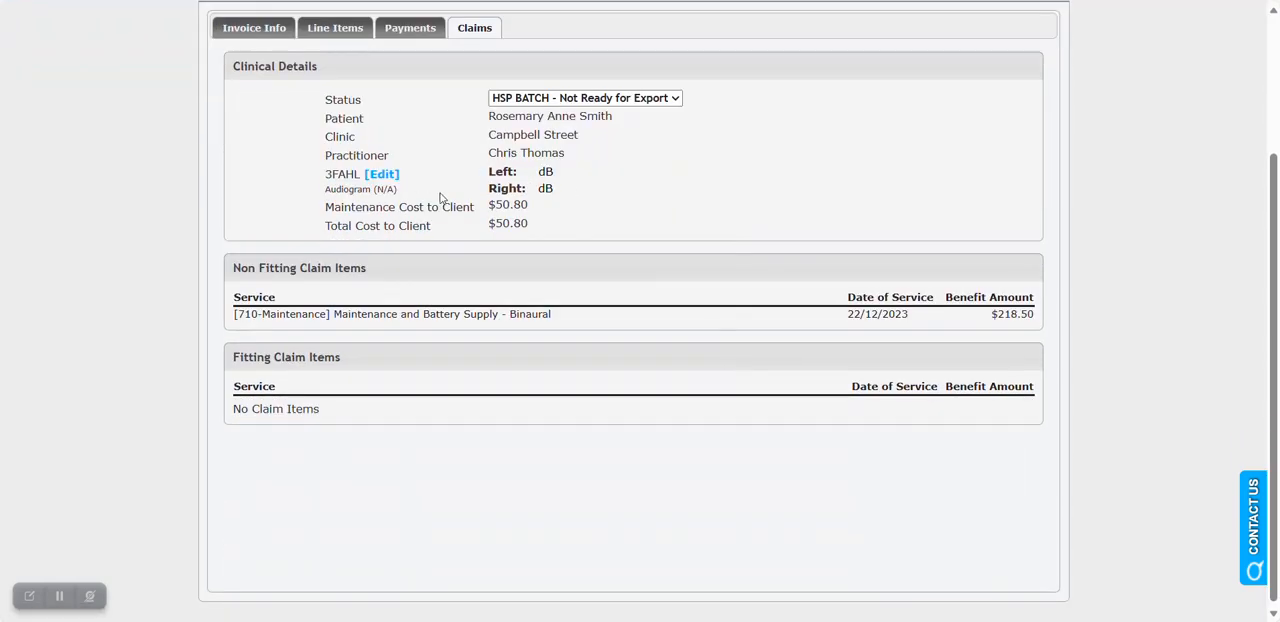
pyautogui.scroll(1, 440, 198)
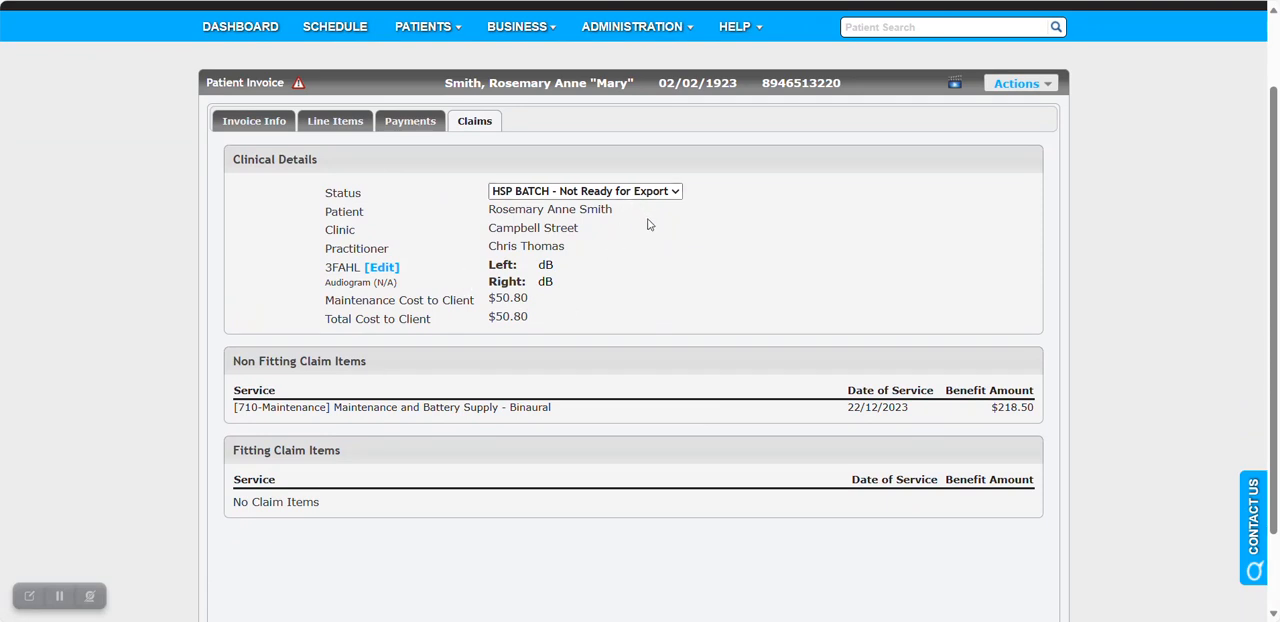
pyautogui.click(580, 91)
pyautogui.click(716, 88)
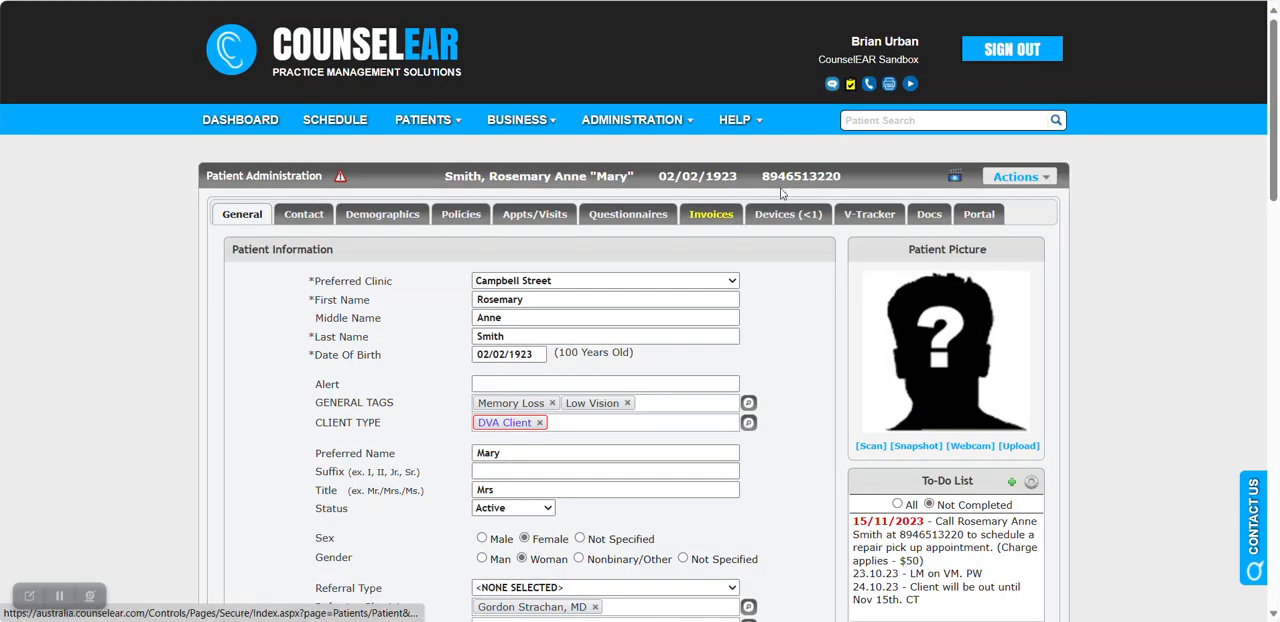
# Start a new patient search.
pyautogui.click(863, 120)
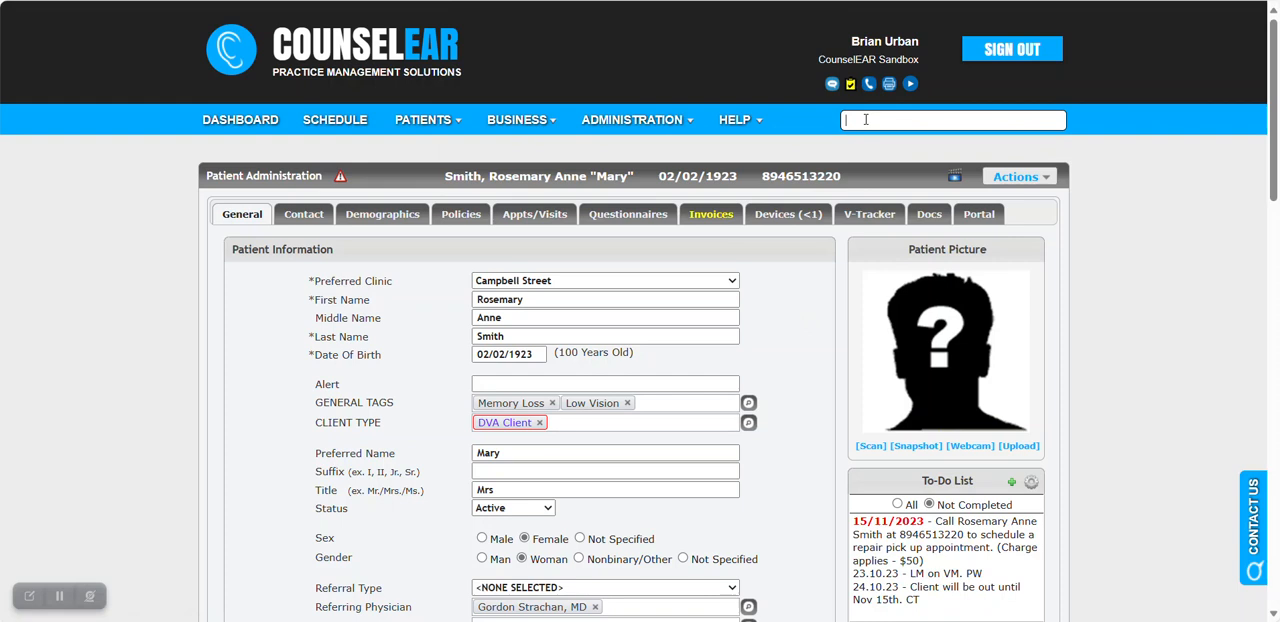